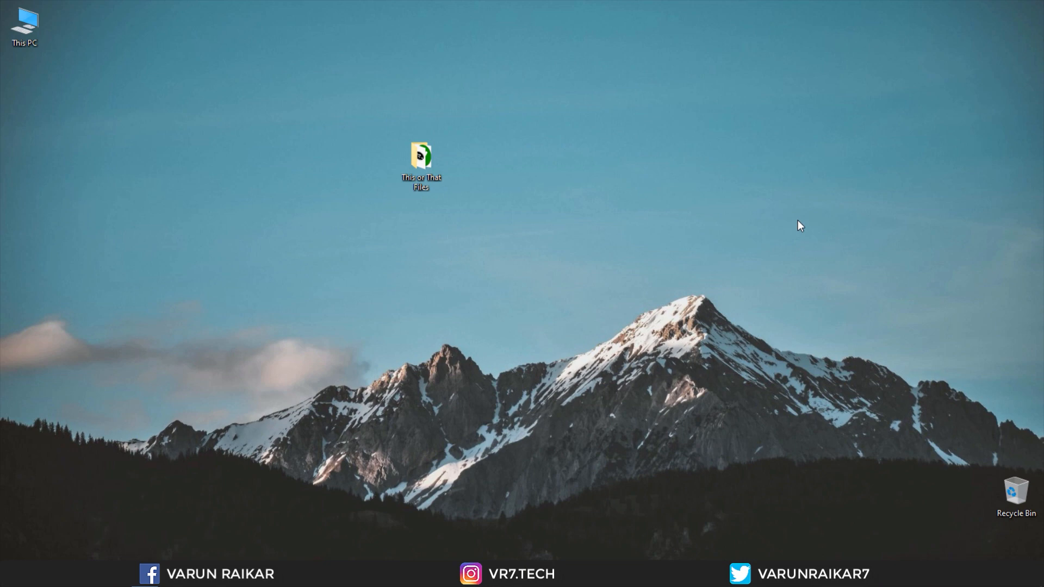
# Step: Start a blank project in Spark AR Studio, then maximize its window and slightly enlarge the device preview
pyautogui.press('super')
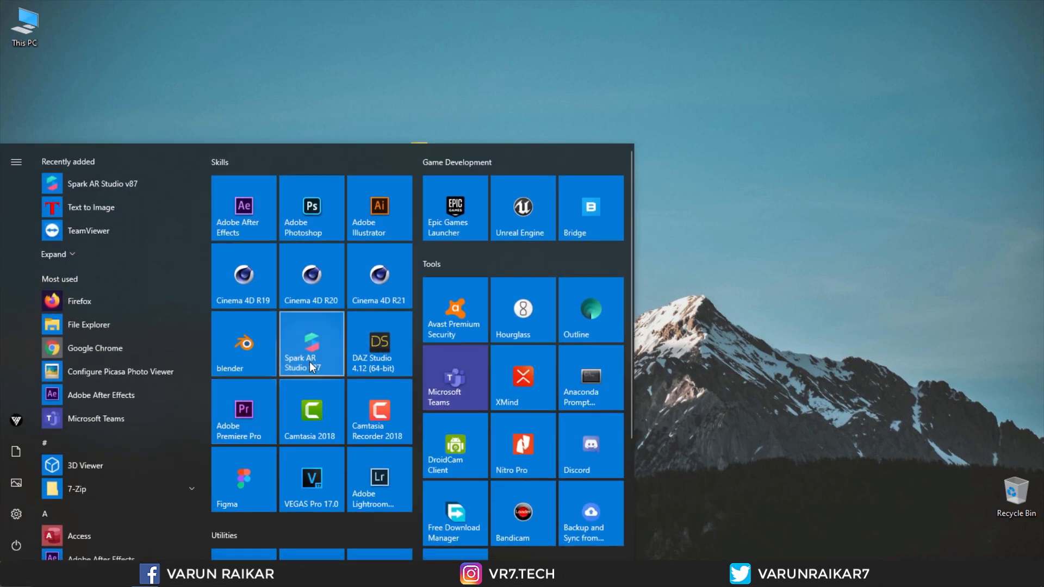
pyautogui.press('super')
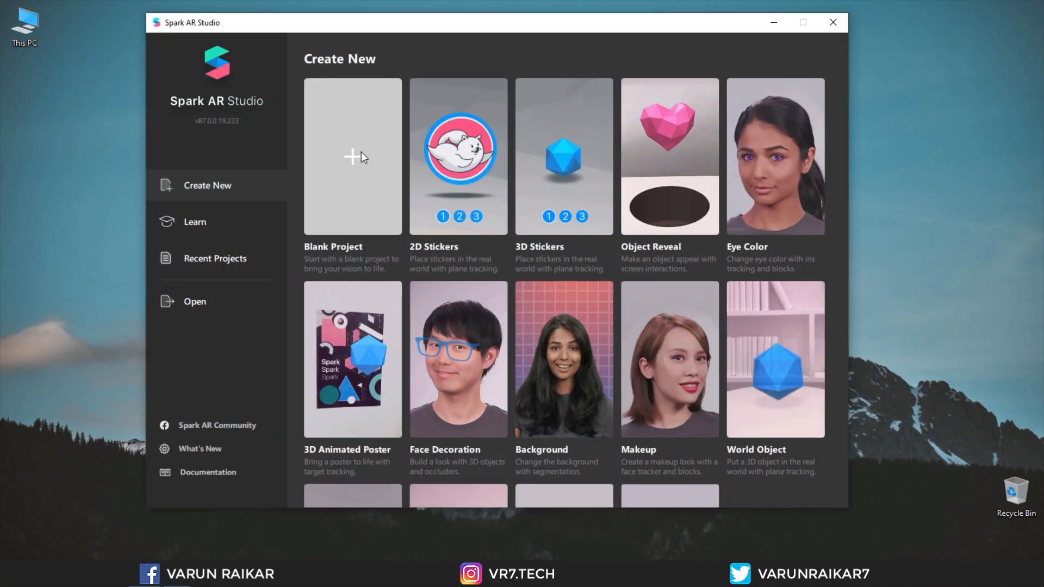
pyautogui.click(361, 154)
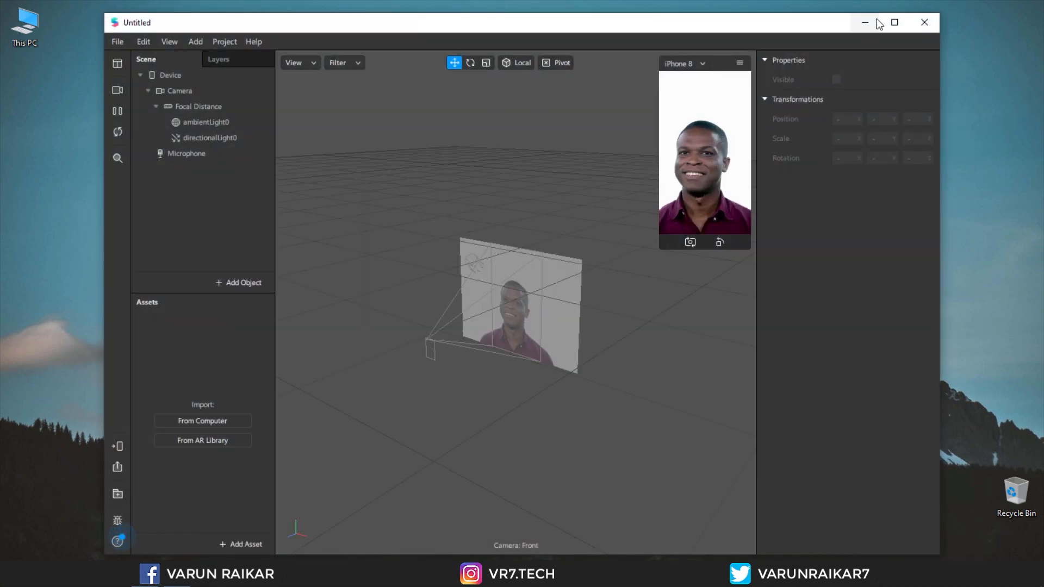
pyautogui.click(892, 22)
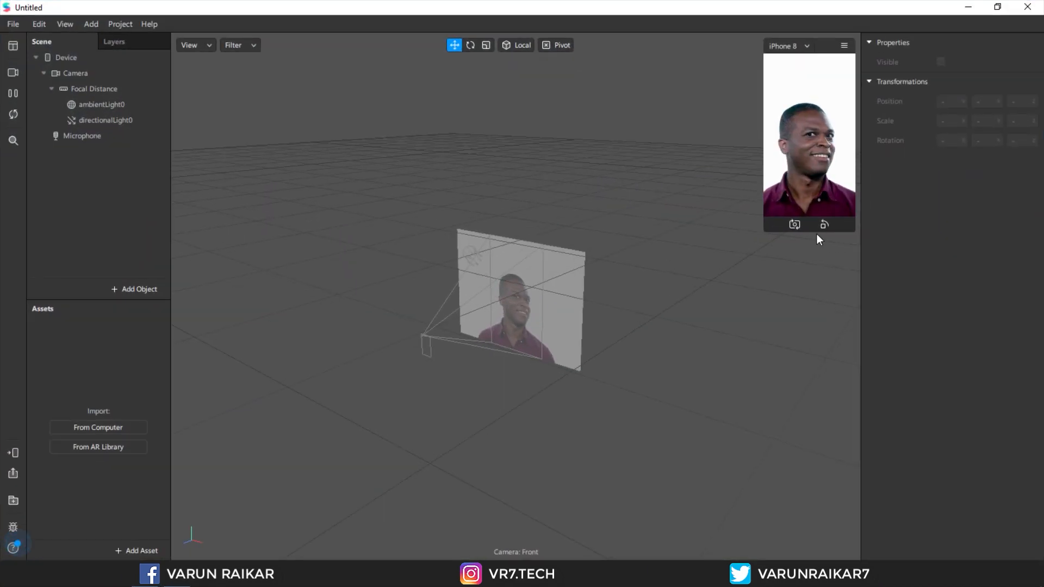
pyautogui.moveTo(814, 232); pyautogui.dragTo(812, 256)
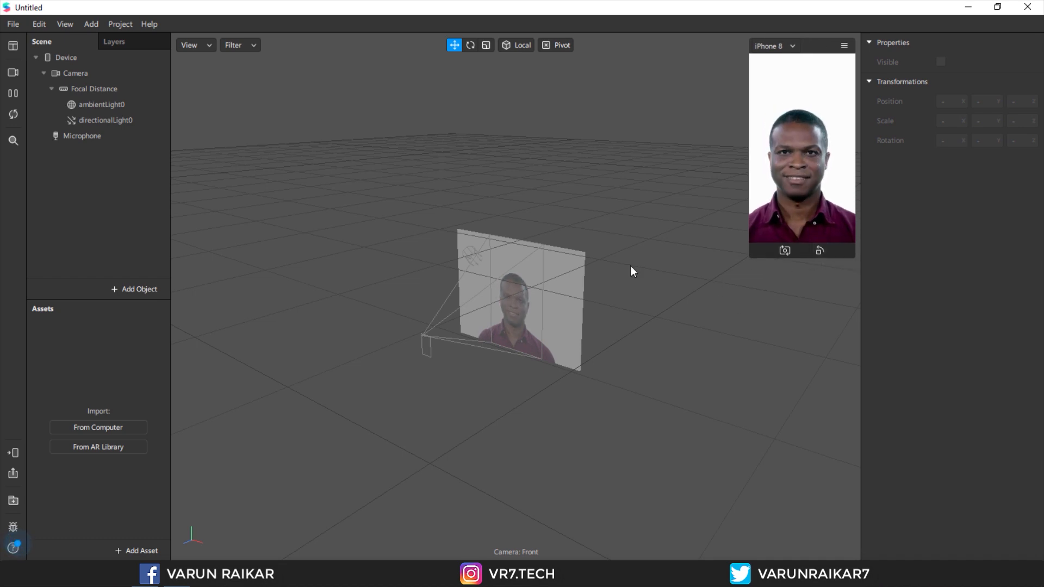
# Step: Add a face tracker under Focal Distance in the scene
pyautogui.click(151, 92)
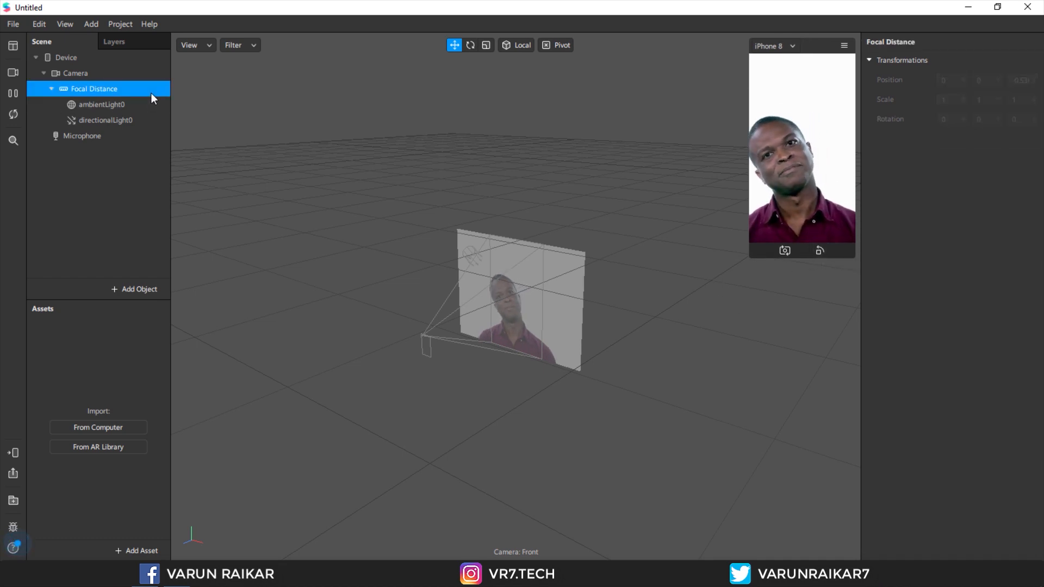
pyautogui.rightClick(152, 93)
pyautogui.moveTo(172, 103)
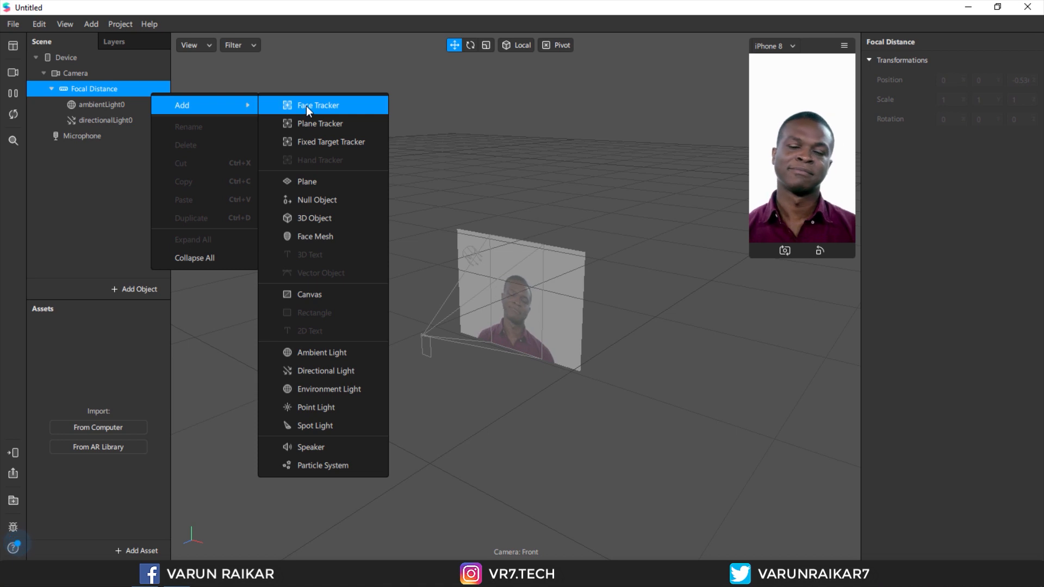
pyautogui.click(305, 106)
# Step: Add a plane under the face tracker and rename it Intro
pyautogui.rightClick(92, 132)
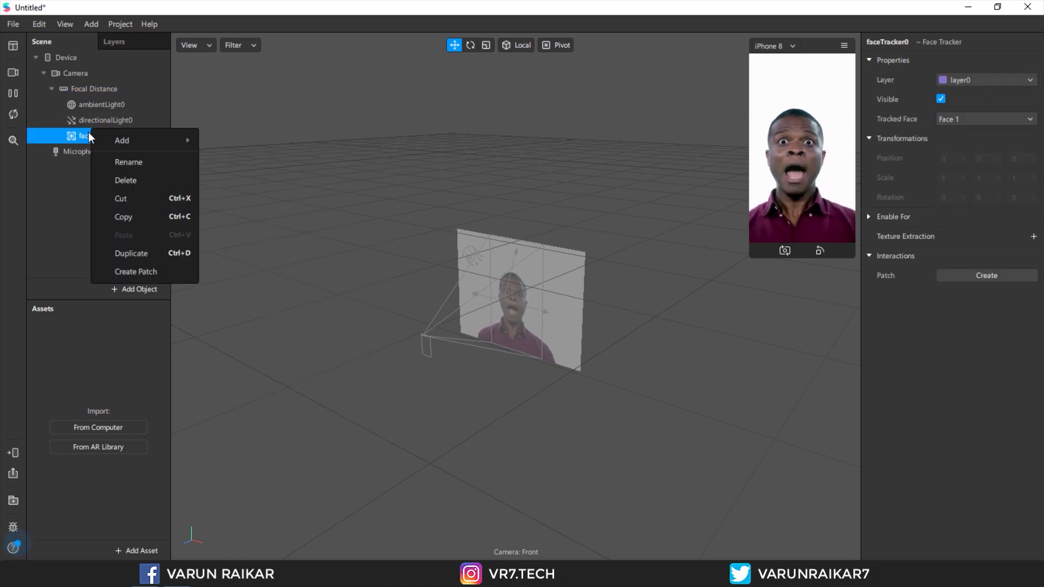
pyautogui.moveTo(163, 140)
pyautogui.click(240, 216)
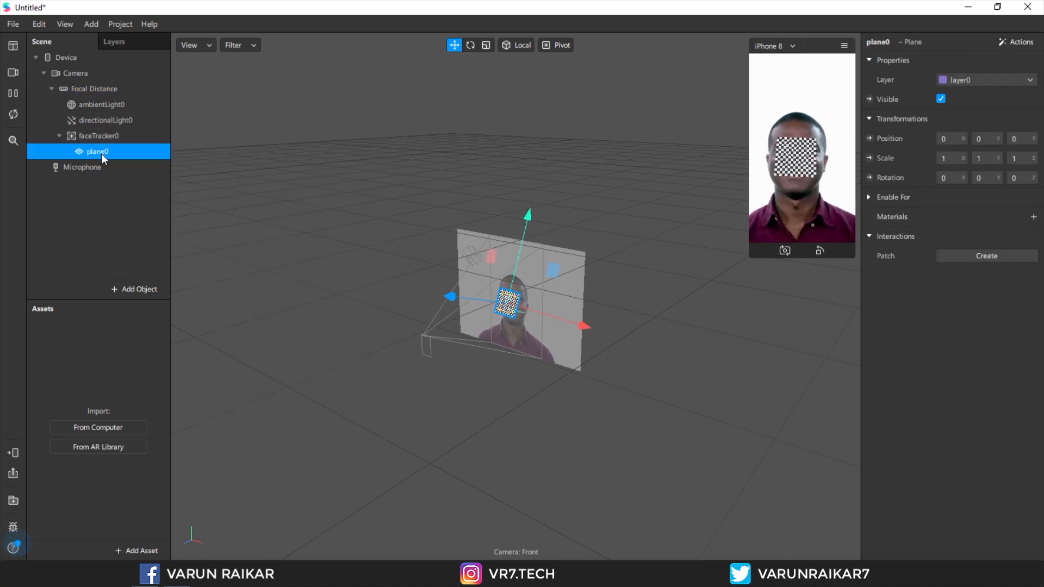
pyautogui.doubleClick(101, 152)
pyautogui.write('Intro')
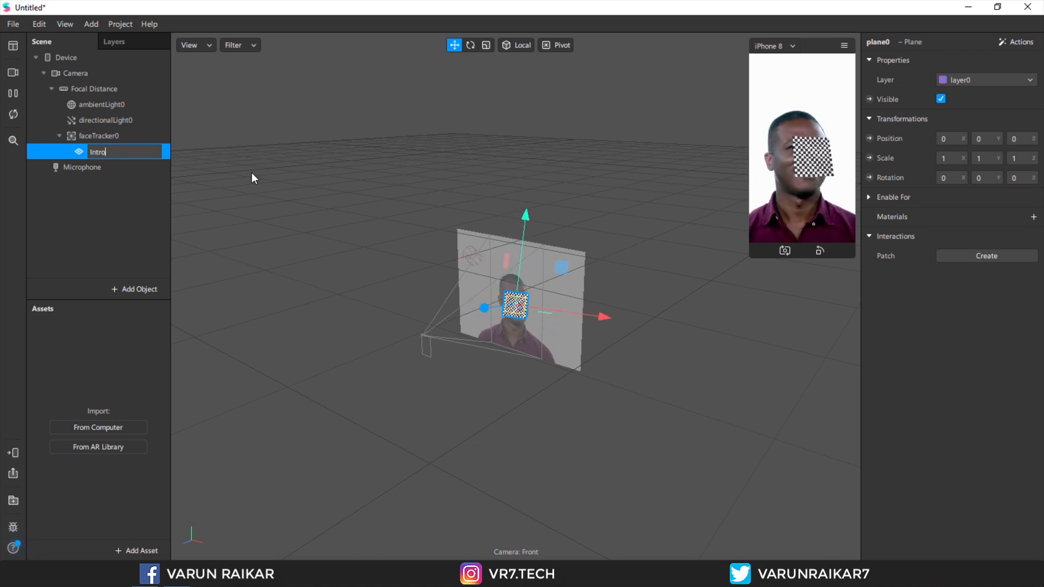
pyautogui.press('Return')
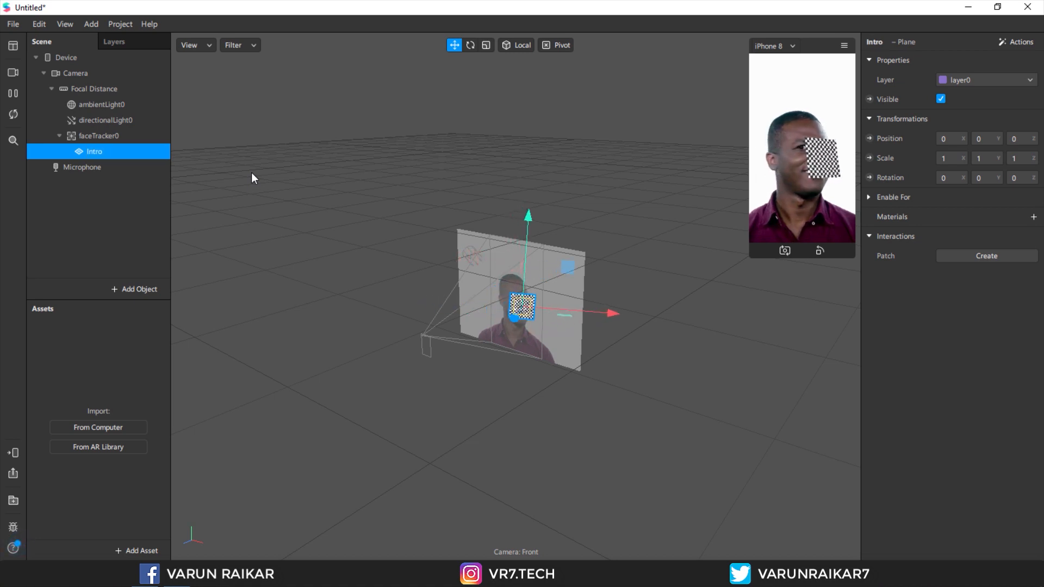
# Step: Pause the preview video and place the Intro plane above the head at about Y 0.14, scaled to about 1.66
pyautogui.click(13, 93)
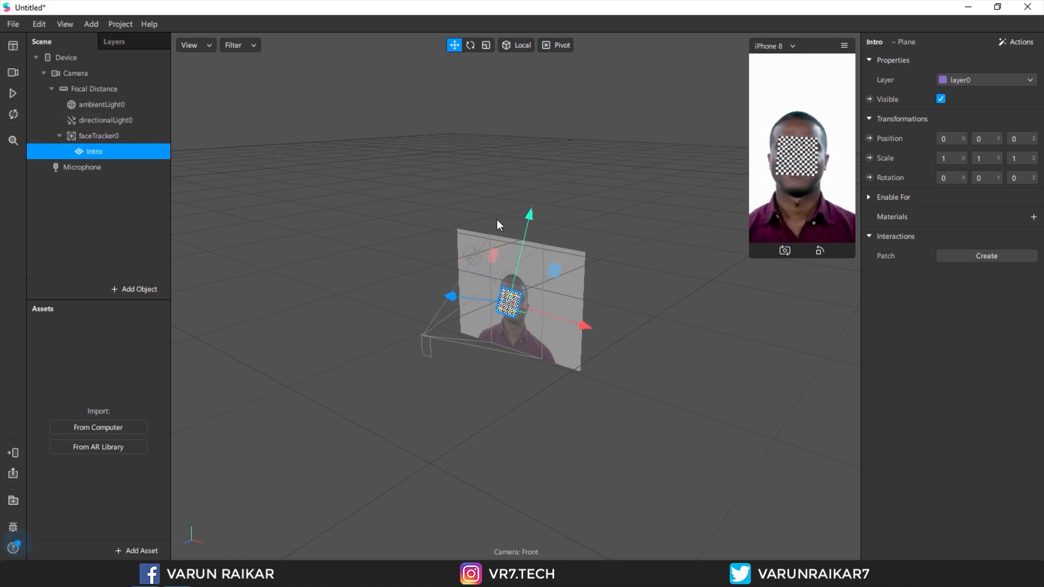
pyautogui.moveTo(527, 223); pyautogui.dragTo(541, 193)
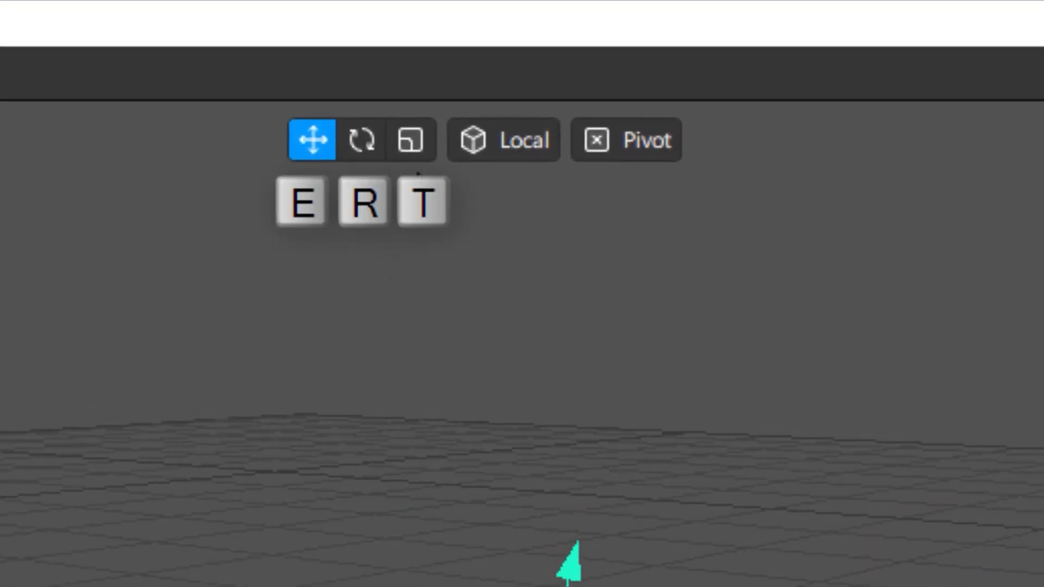
pyautogui.press('t')
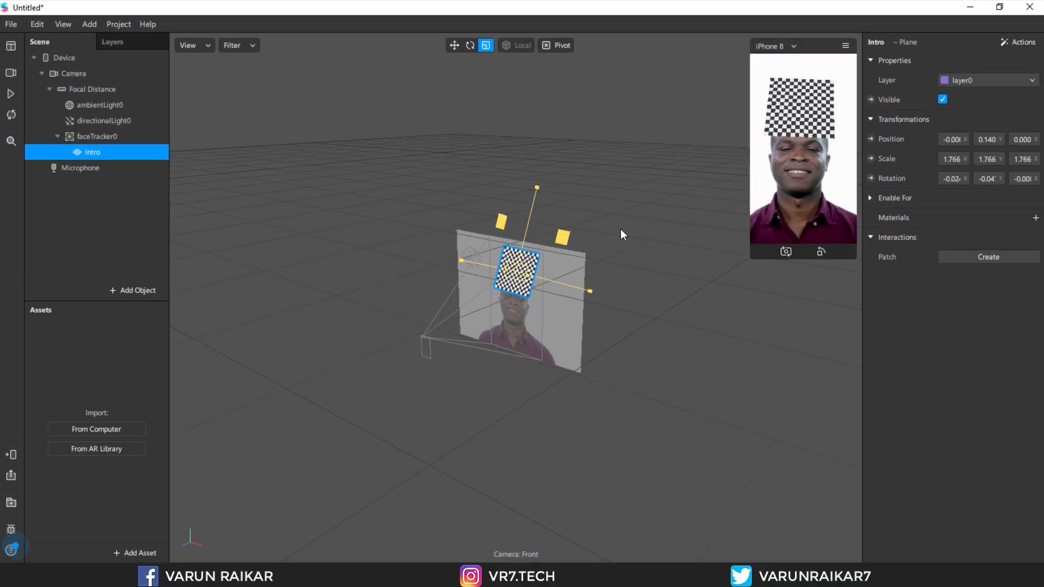
pyautogui.moveTo(621, 229); pyautogui.dragTo(608, 236)
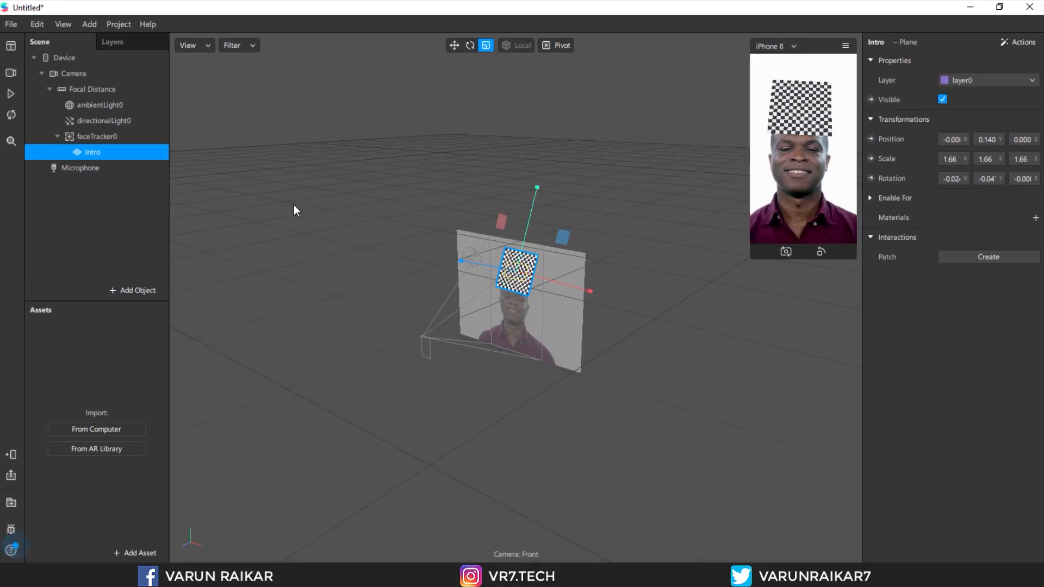
# Step: Duplicate the Intro plane and rename the copy End
pyautogui.click(183, 202)
pyautogui.click(129, 151)
pyautogui.hotkey('ctrl', 'd')
pyautogui.doubleClick(90, 168)
pyautogui.write('End')
pyautogui.press('Return')
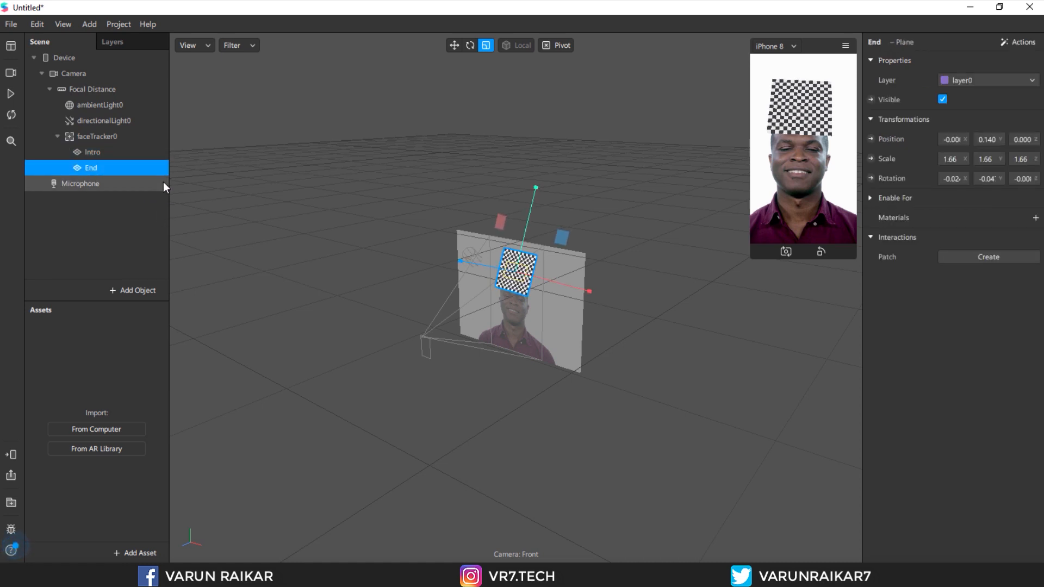
# Step: Add a null object named Questions under the face tracker and nest the End plane inside it
pyautogui.click(110, 137)
pyautogui.rightClick(110, 141)
pyautogui.moveTo(143, 152)
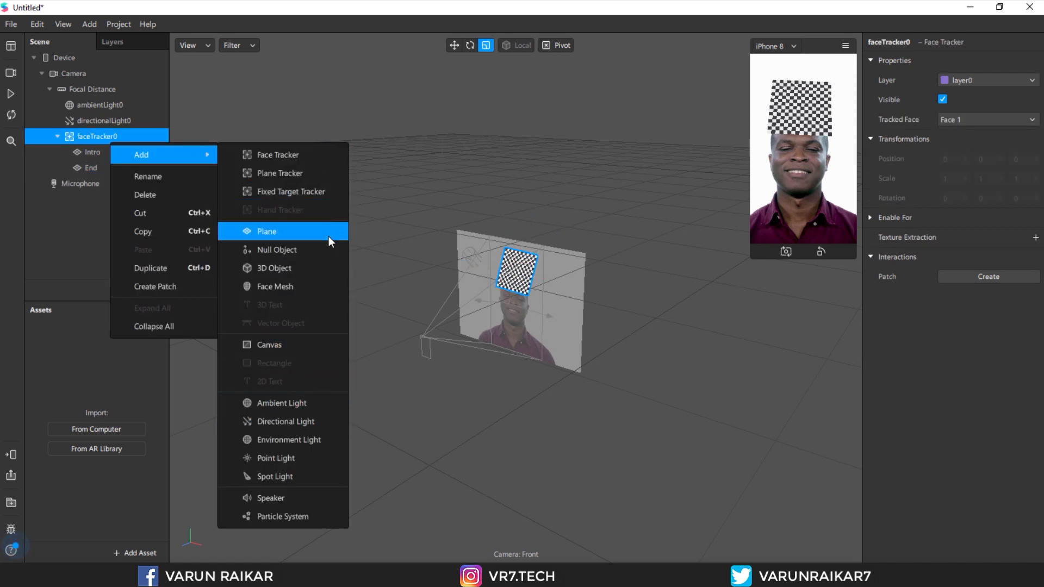
pyautogui.click(330, 250)
pyautogui.doubleClick(115, 187)
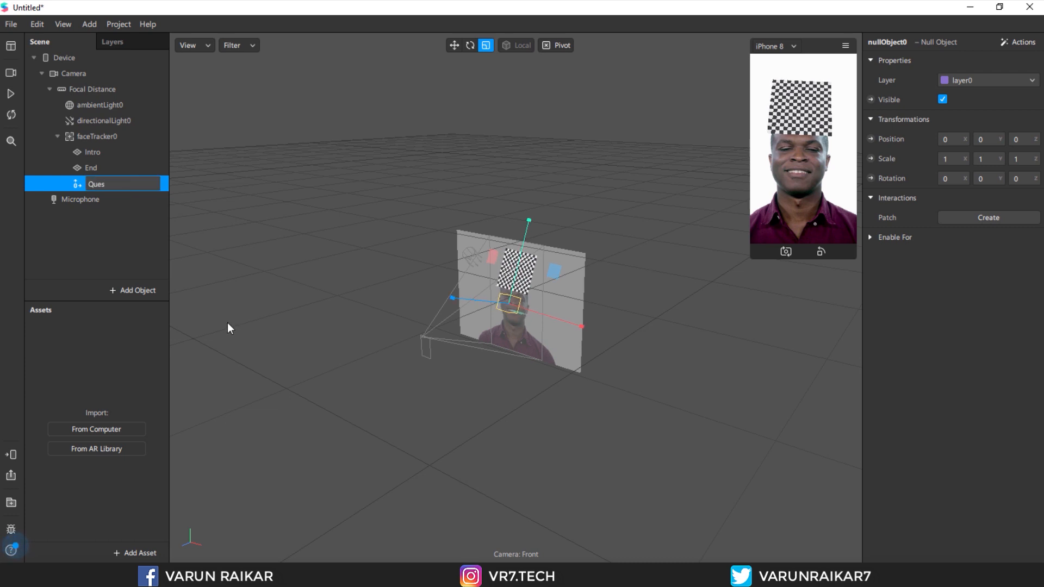
pyautogui.press('Return')
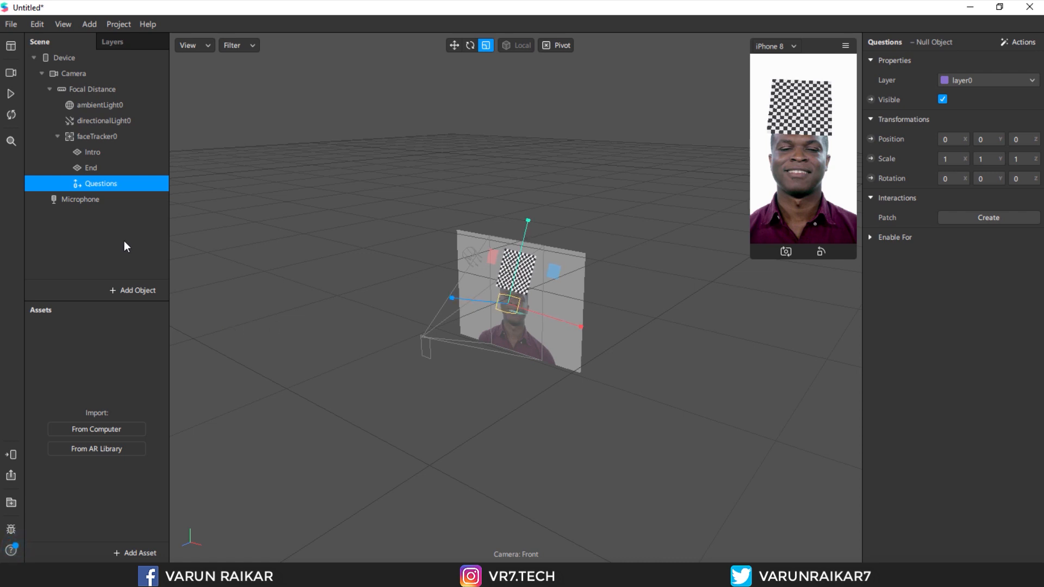
pyautogui.moveTo(103, 168); pyautogui.dragTo(110, 190)
# Step: Add a plane inside Questions, order it above End and rename it Q1_0
pyautogui.click(98, 166)
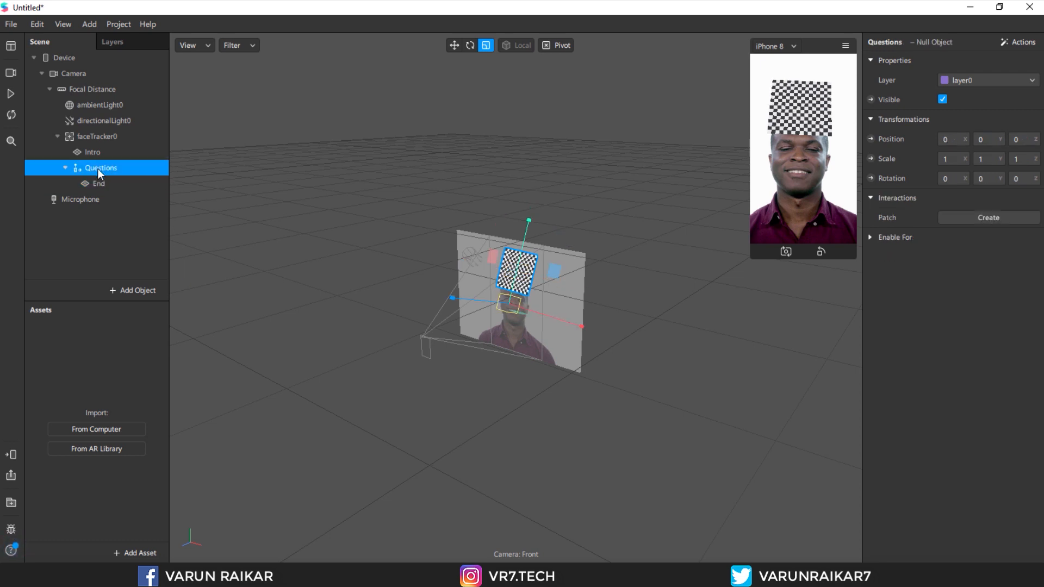
pyautogui.rightClick(100, 175)
pyautogui.moveTo(139, 186)
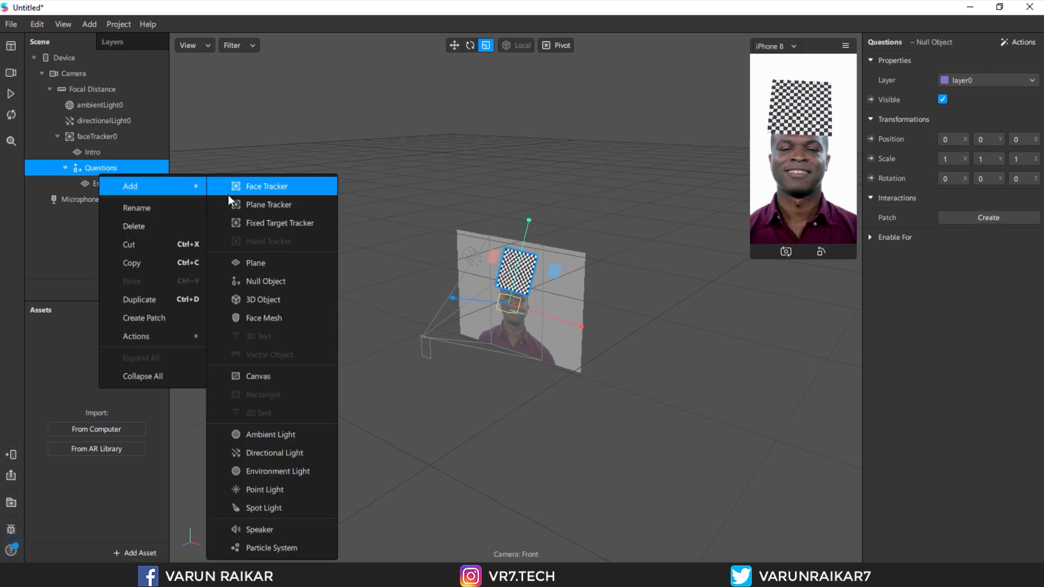
pyautogui.click(247, 263)
pyautogui.moveTo(138, 200); pyautogui.dragTo(142, 171)
pyautogui.doubleClick(119, 185)
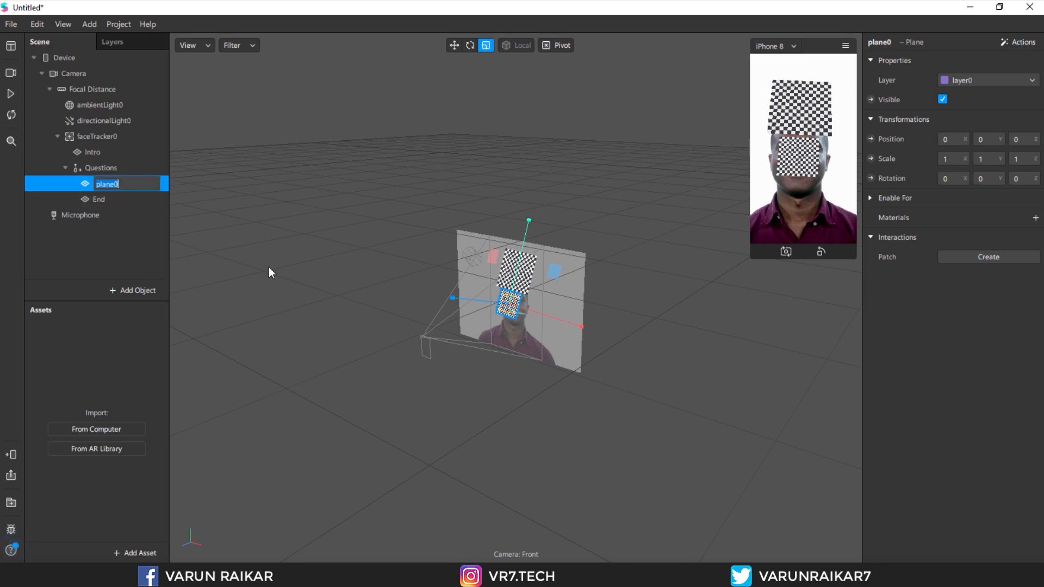
pyautogui.write('Q')
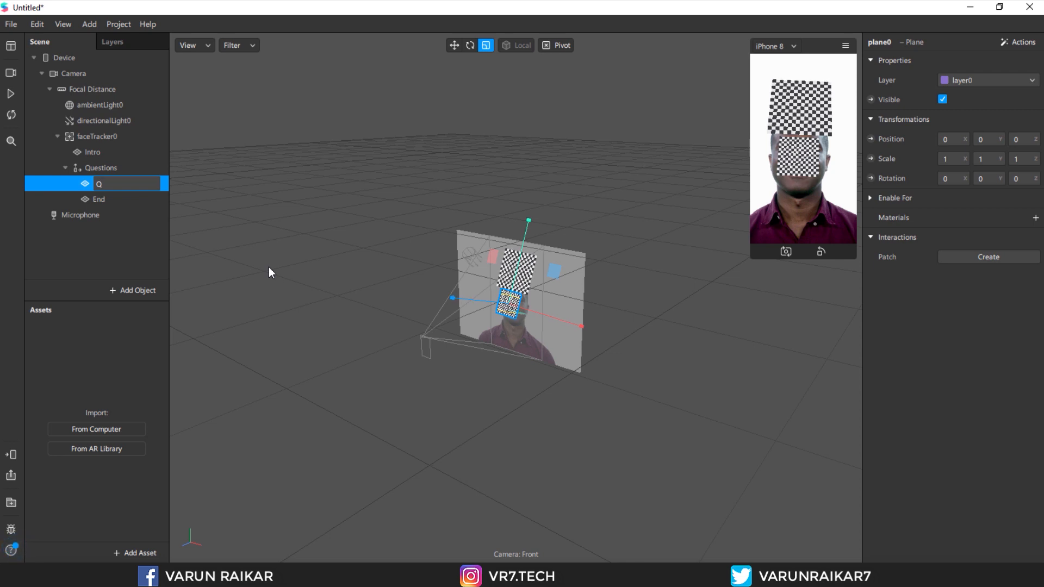
pyautogui.write('1_0')
pyautogui.press('Return')
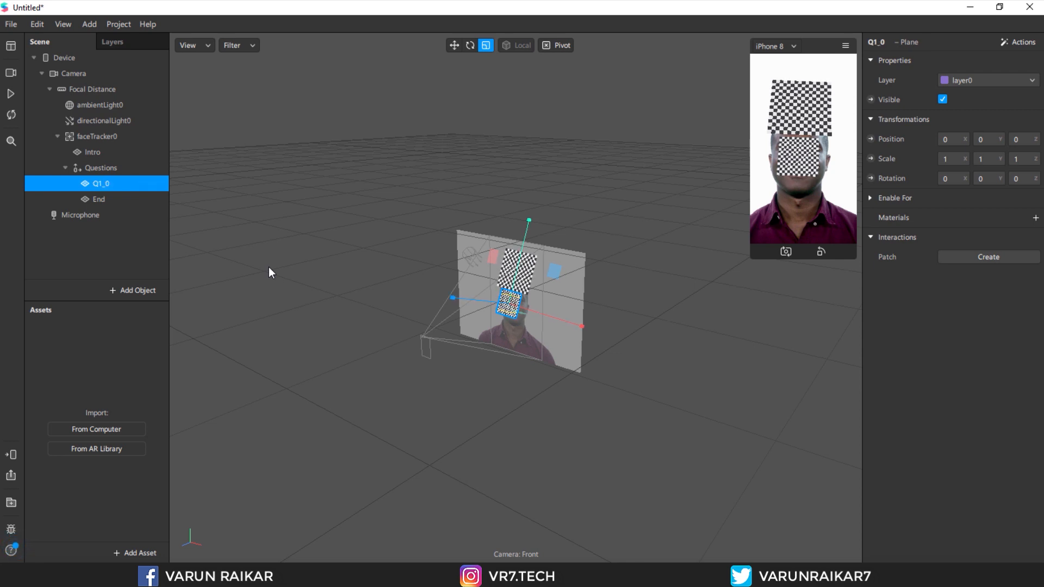
# Step: Hide the Intro and End planes
pyautogui.click(125, 152)
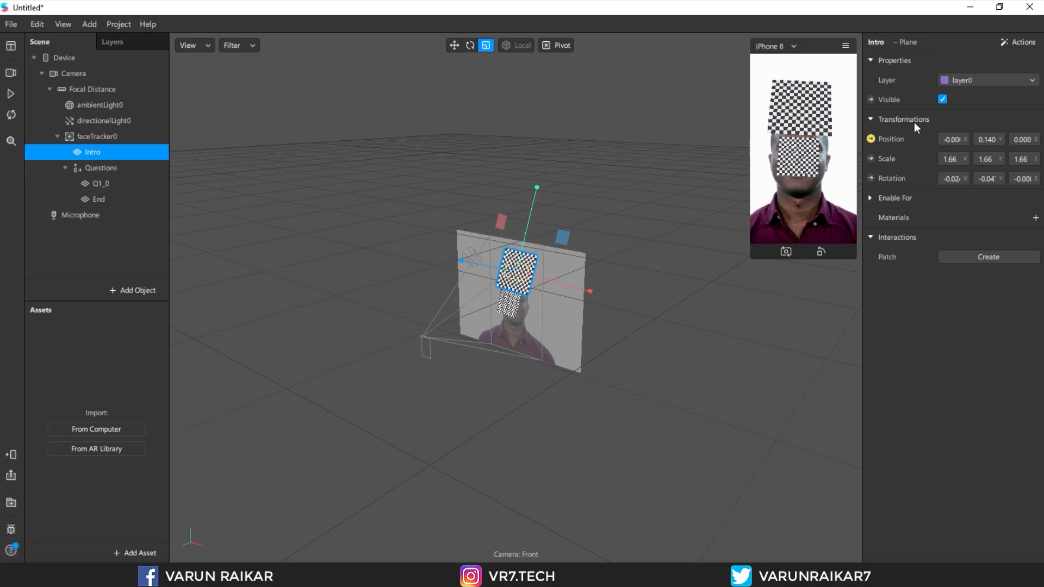
pyautogui.click(943, 100)
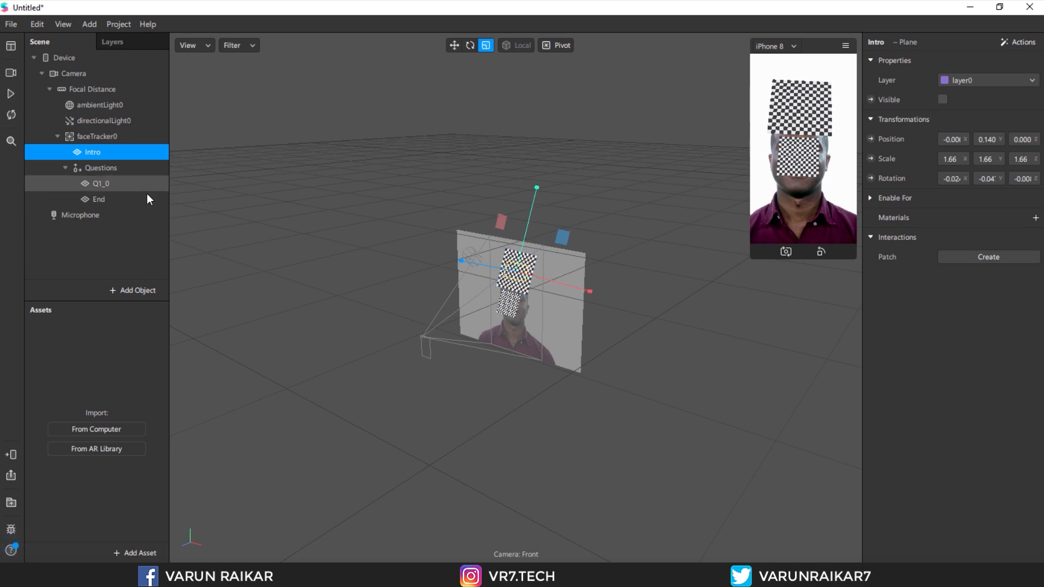
pyautogui.click(147, 199)
pyautogui.click(943, 100)
# Step: Place the Q1_0 plane above the left half of the head at about Y 0.142, tilted slightly and scaled to about 1.49
pyautogui.click(109, 183)
pyautogui.press('w')
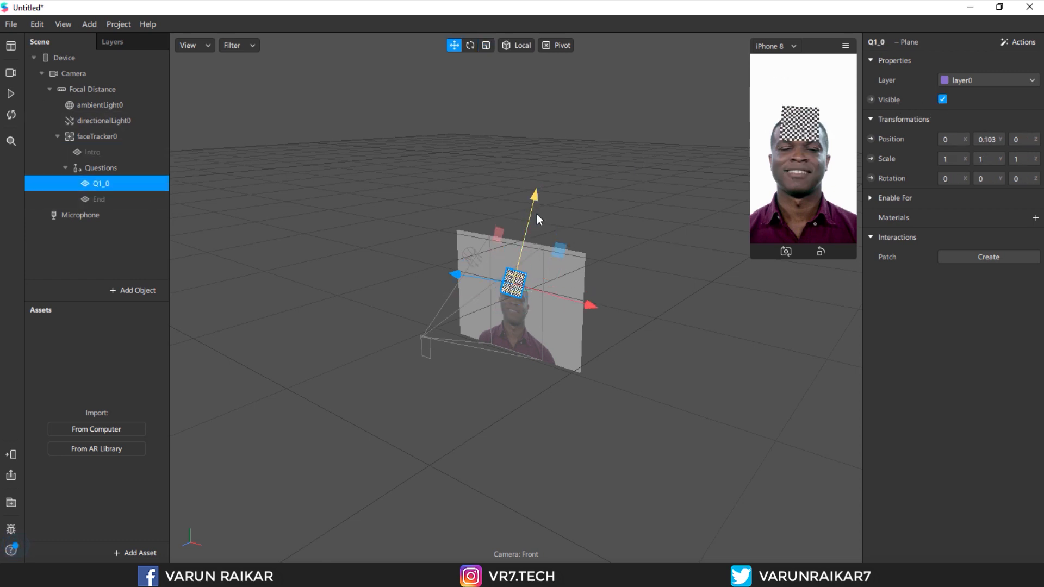
pyautogui.press('r')
pyautogui.moveTo(517, 272); pyautogui.dragTo(476, 326)
pyautogui.press('w')
pyautogui.moveTo(592, 292); pyautogui.dragTo(567, 297)
pyautogui.press('r')
pyautogui.moveTo(507, 267); pyautogui.dragTo(514, 289)
# Step: Duplicate the Q1_0 plane and move the copy beside it to about X 0.093
pyautogui.rightClick(126, 183)
pyautogui.click(148, 303)
pyautogui.press('w')
pyautogui.moveTo(578, 289); pyautogui.dragTo(612, 294)
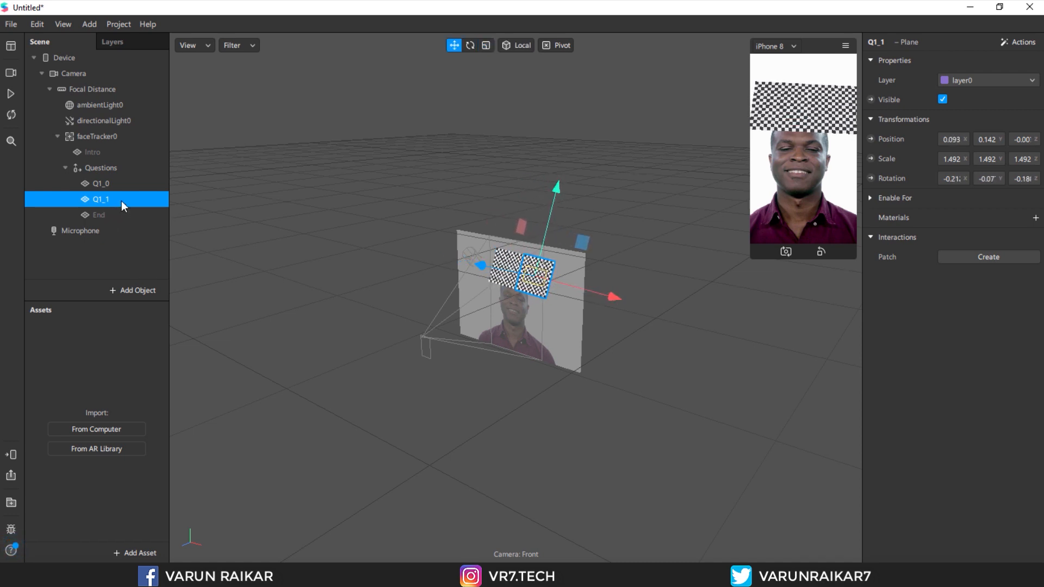
# Step: Create a new material for the Intro plane and rename the material Intro
pyautogui.click(131, 184)
pyautogui.click(139, 155)
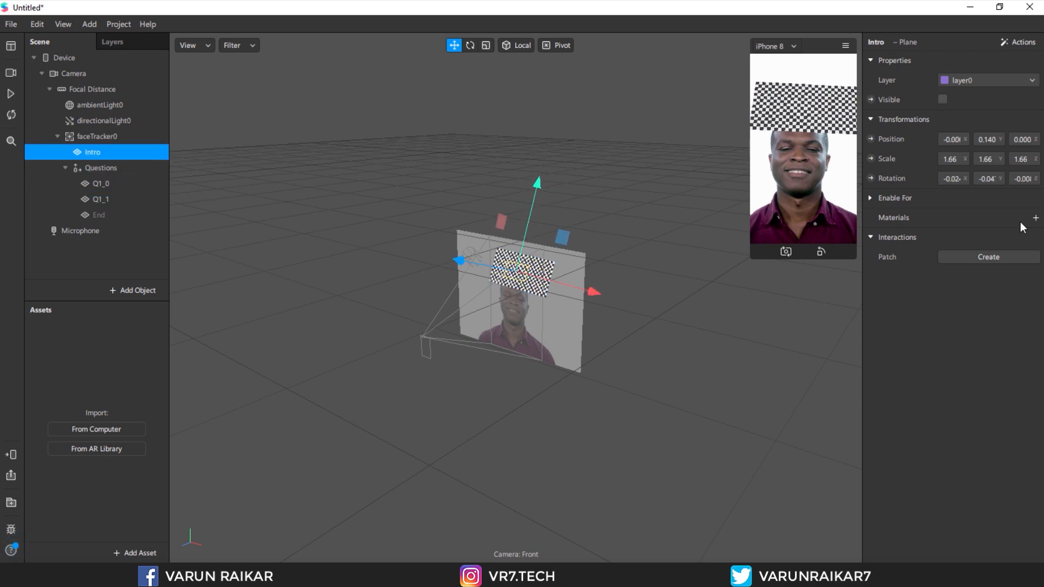
pyautogui.click(1035, 217)
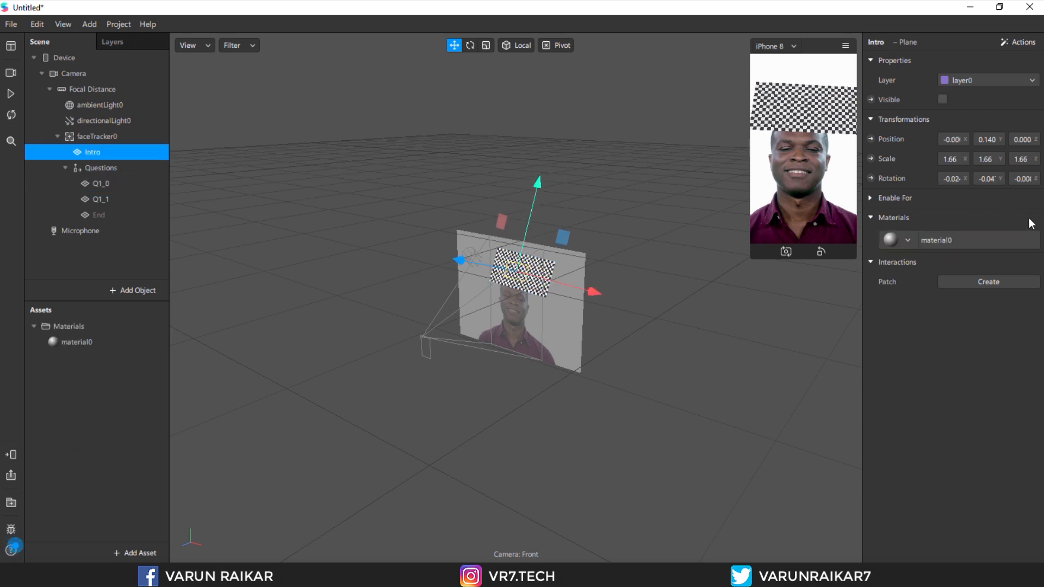
pyautogui.click(68, 342)
pyautogui.click(898, 44)
pyautogui.write('Intro')
pyautogui.press('Return')
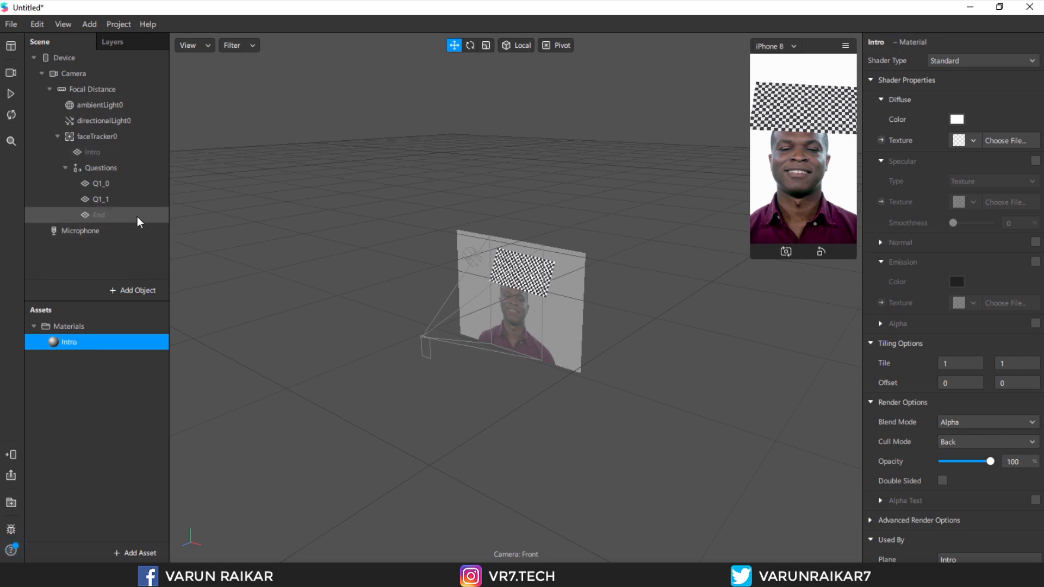
# Step: Create a new material for the End plane and rename the material End
pyautogui.click(121, 213)
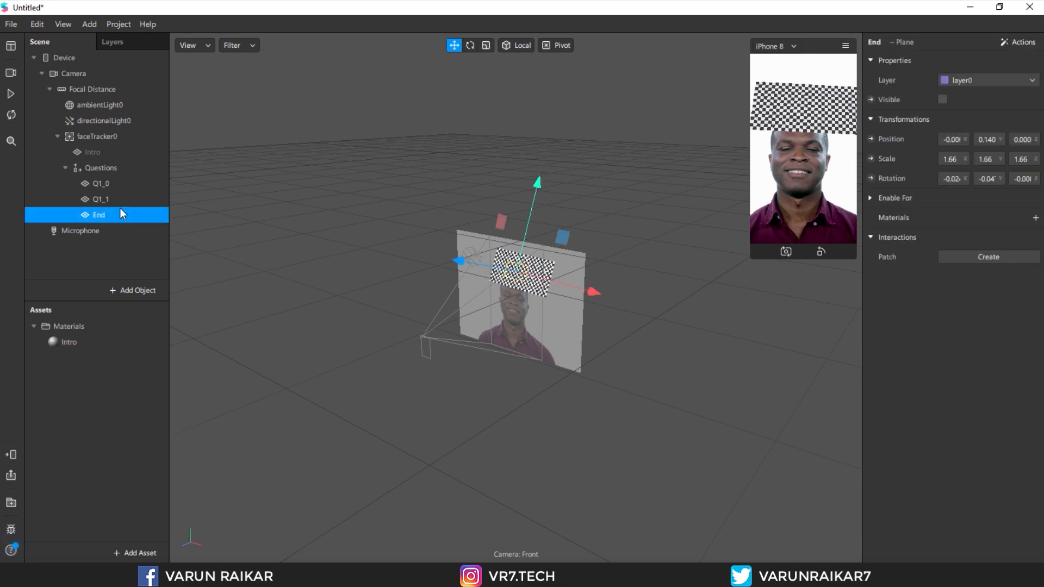
pyautogui.click(1036, 218)
pyautogui.click(877, 261)
pyautogui.doubleClick(99, 359)
pyautogui.write('End')
pyautogui.press('Return')
# Step: Give the Q1_0 and Q1_1 planes a new material each
pyautogui.click(112, 184)
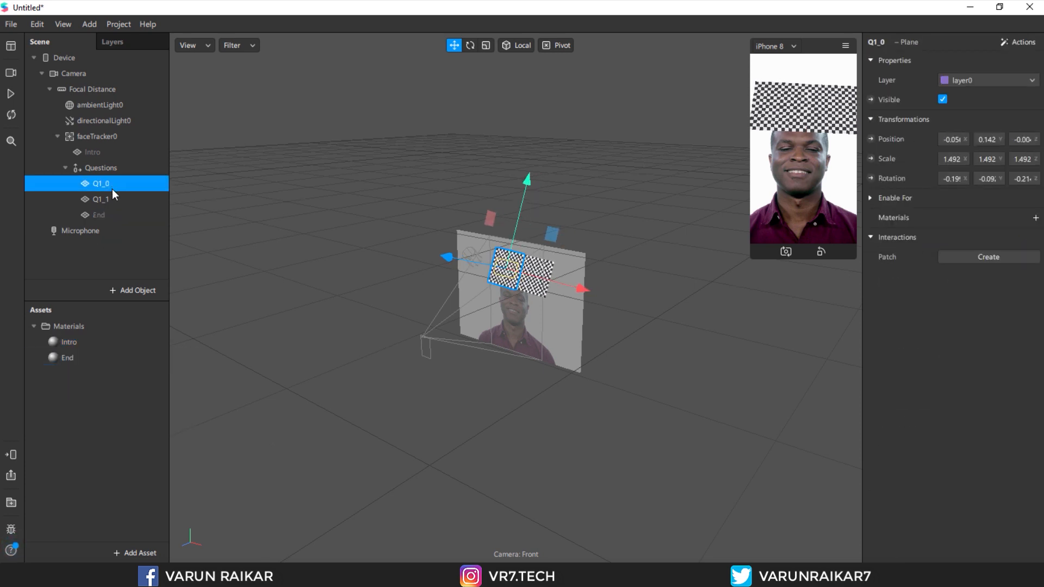
pyautogui.keyDown('shift'); pyautogui.click(115, 199); pyautogui.keyUp('shift')
pyautogui.click(1036, 218)
pyautogui.click(957, 277)
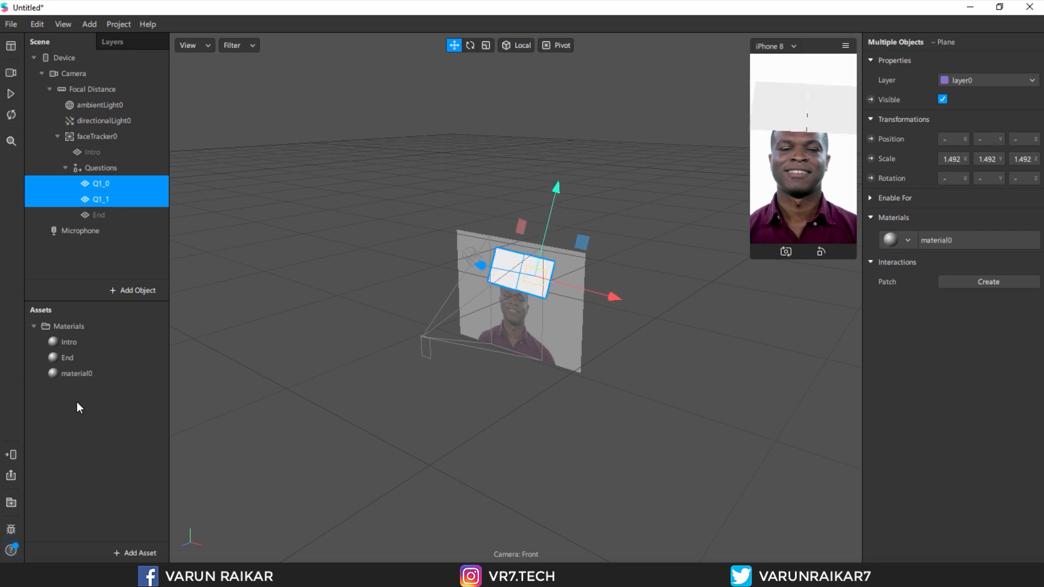
pyautogui.click(113, 200)
# Step: Rename the two new question materials Q1_0 and Q1_1
pyautogui.click(87, 374)
pyautogui.doubleClick(78, 378)
pyautogui.write('Q1_0')
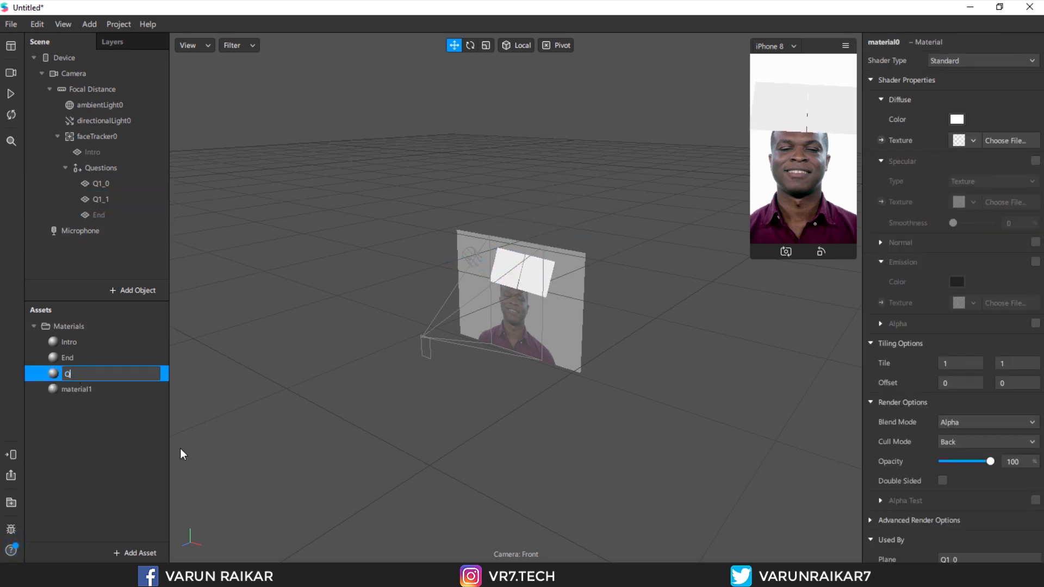
pyautogui.press('Return')
pyautogui.doubleClick(87, 389)
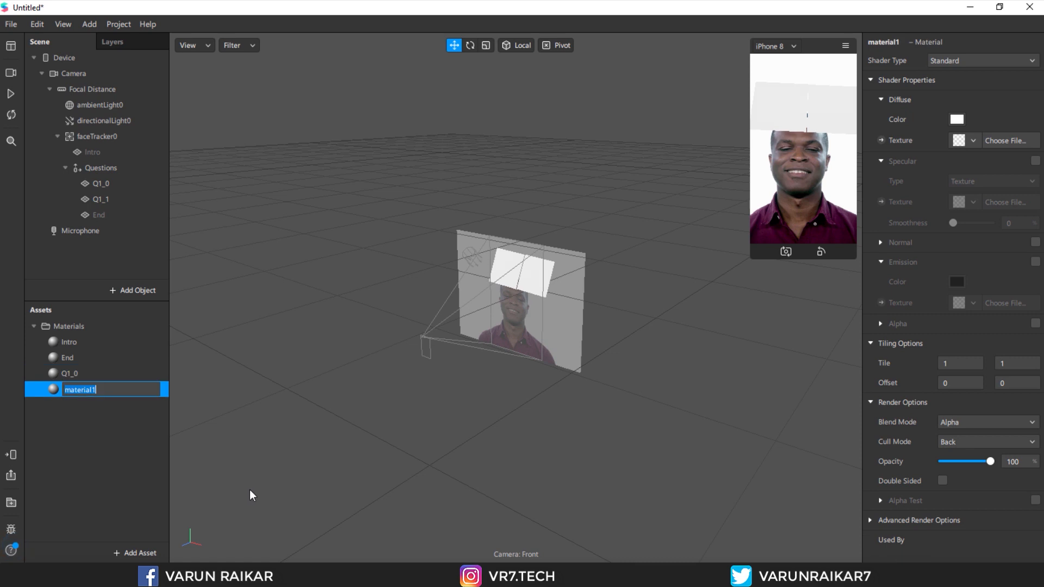
pyautogui.write('Q1_1')
pyautogui.press('Return')
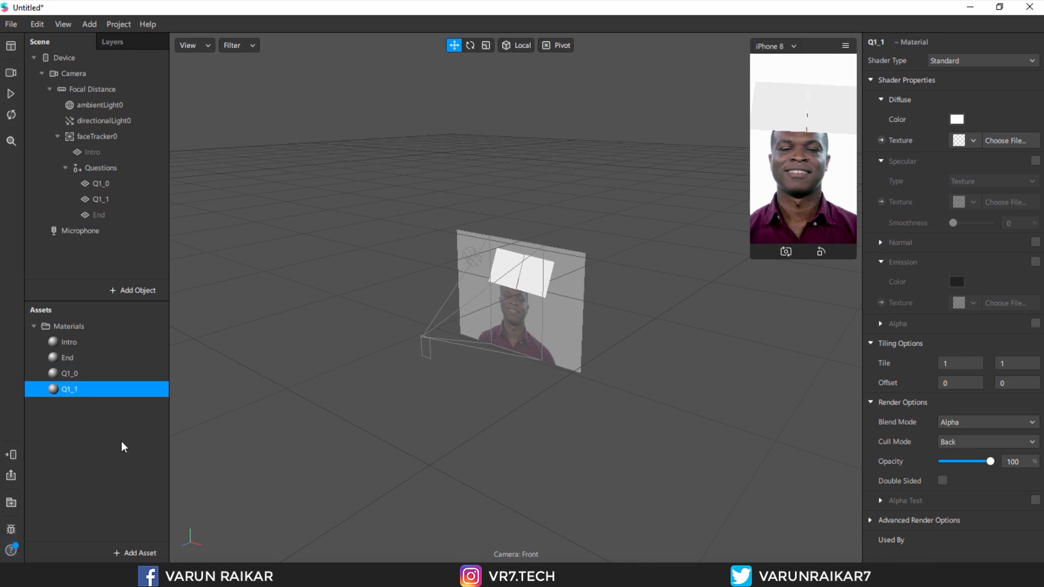
# Step: Duplicate the Q1_0 and Q1_1 materials and rename the copies Q2_0 and Q2_1
pyautogui.click(127, 373)
pyautogui.keyDown('shift'); pyautogui.click(126, 390); pyautogui.keyUp('shift')
pyautogui.hotkey('ctrl', 'd')
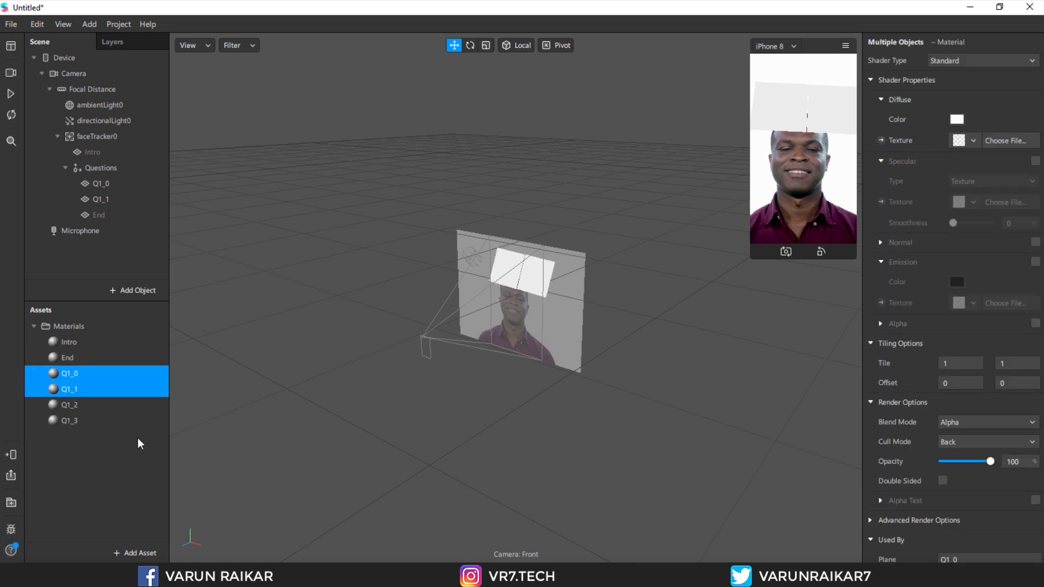
pyautogui.doubleClick(92, 405)
pyautogui.write('Q1_')
pyautogui.press('BackSpace')
pyautogui.press('BackSpace')
pyautogui.write('2_0')
pyautogui.press('Return')
pyautogui.press('Down')
pyautogui.press('Return')
pyautogui.write('Q2_1')
pyautogui.press('Return')
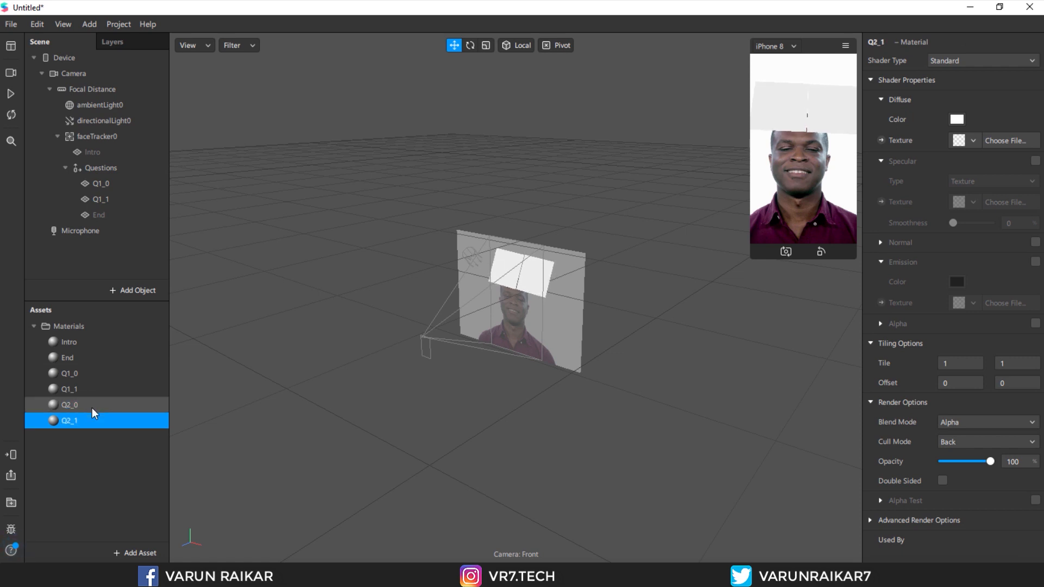
# Step: Duplicate the Q2_0 and Q2_1 materials and rename the copies Q3_0 and Q3_1
pyautogui.keyDown('shift'); pyautogui.click(93, 408); pyautogui.keyUp('shift')
pyautogui.hotkey('ctrl', 'd')
pyautogui.doubleClick(112, 435)
pyautogui.write('Q2_0')
pyautogui.press('Left')
pyautogui.press('Left')
pyautogui.press('BackSpace')
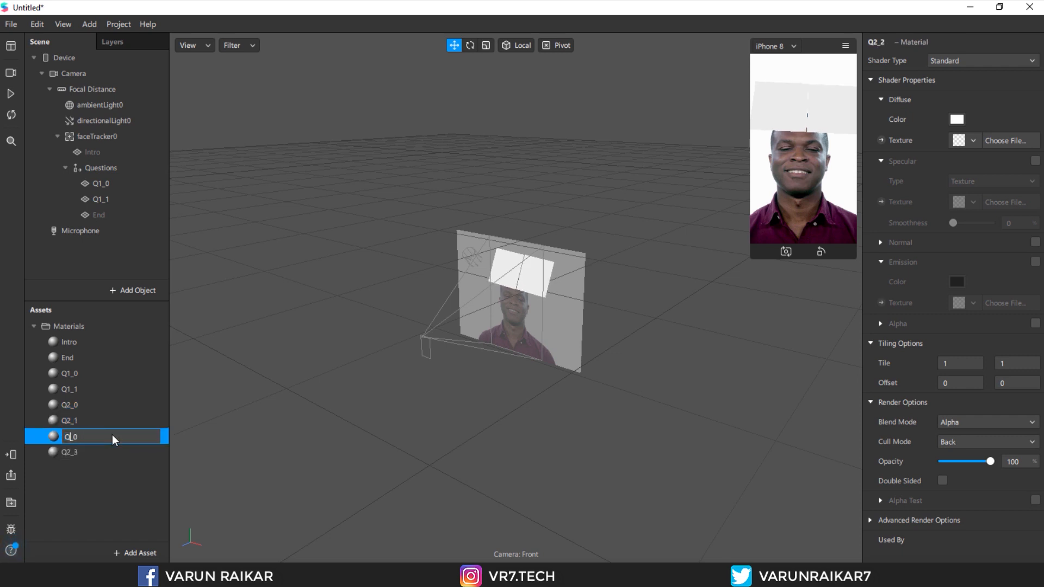
pyautogui.write('3')
pyautogui.press('Return')
pyautogui.press('Down')
pyautogui.press('Return')
pyautogui.press('BackSpace')
pyautogui.write('1')
pyautogui.press('Left')
pyautogui.press('Left')
pyautogui.press('BackSpace')
pyautogui.write('3')
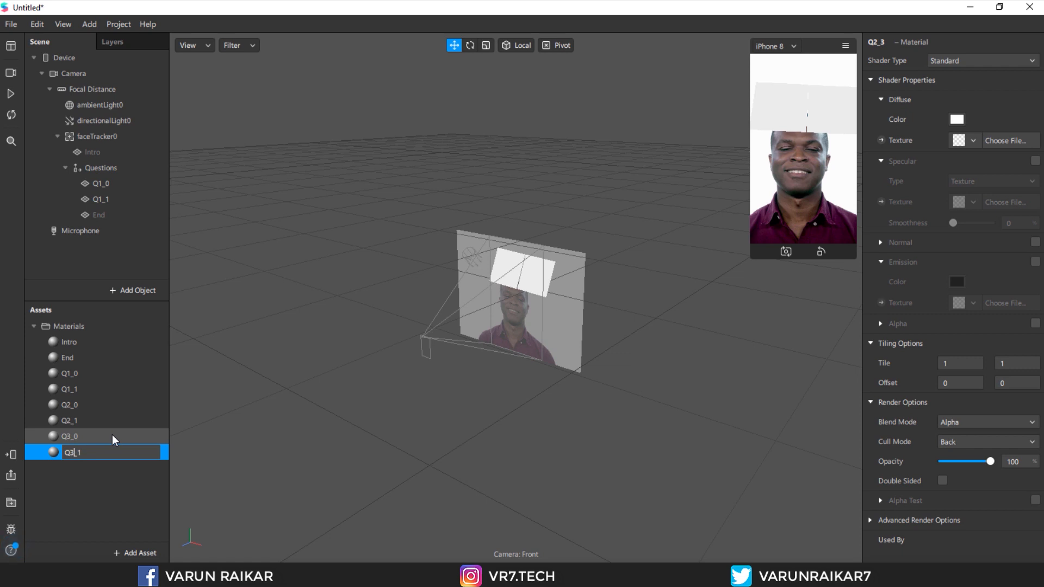
pyautogui.press('Return')
pyautogui.click(128, 478)
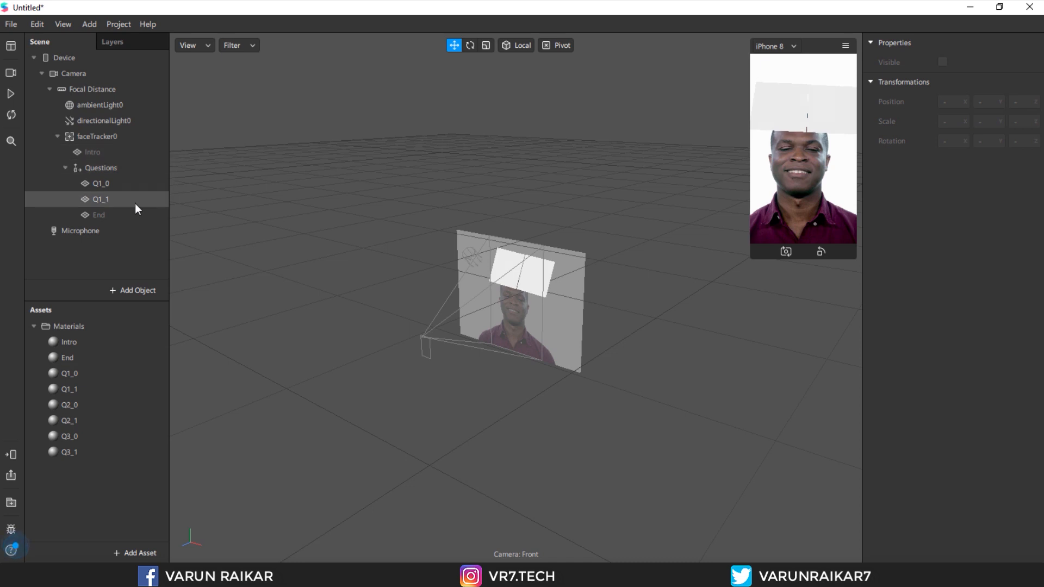
# Step: Add a plane named Check under faceTracker0 and move it into the Questions group
pyautogui.click(138, 157)
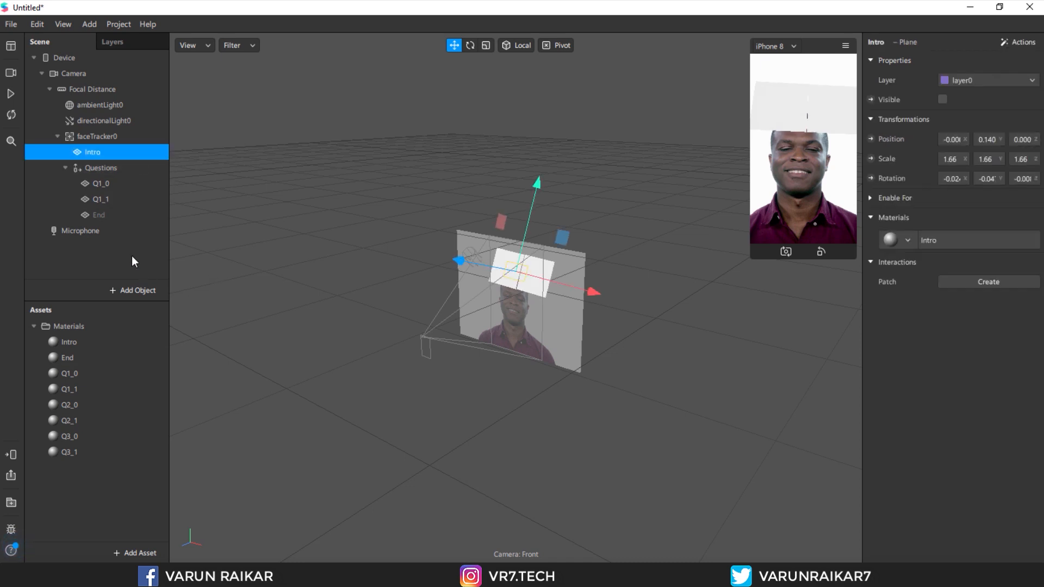
pyautogui.rightClick(124, 143)
pyautogui.moveTo(218, 157)
pyautogui.click(298, 228)
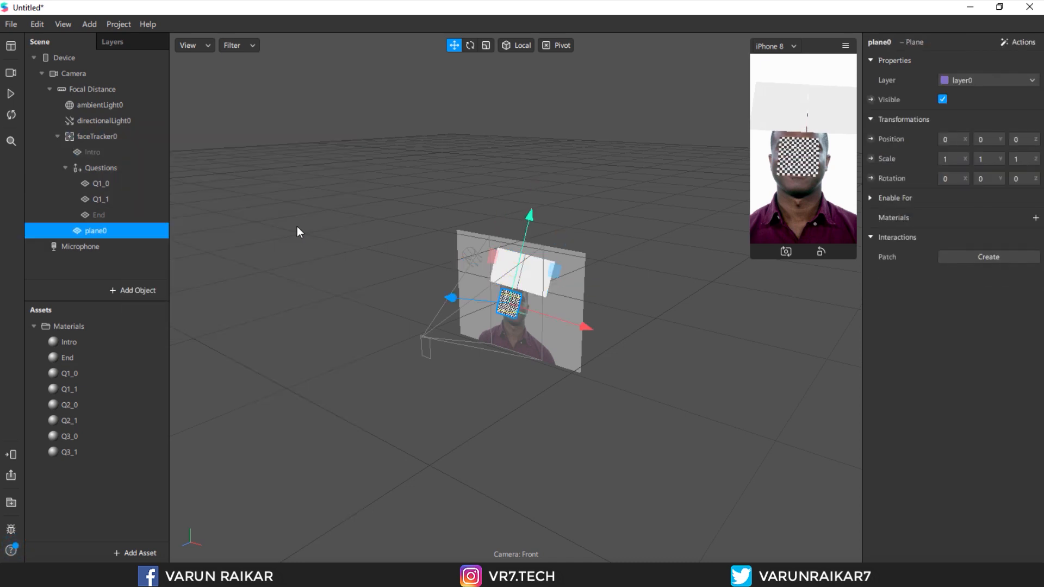
pyautogui.doubleClick(103, 230)
pyautogui.write('Check')
pyautogui.press('Return')
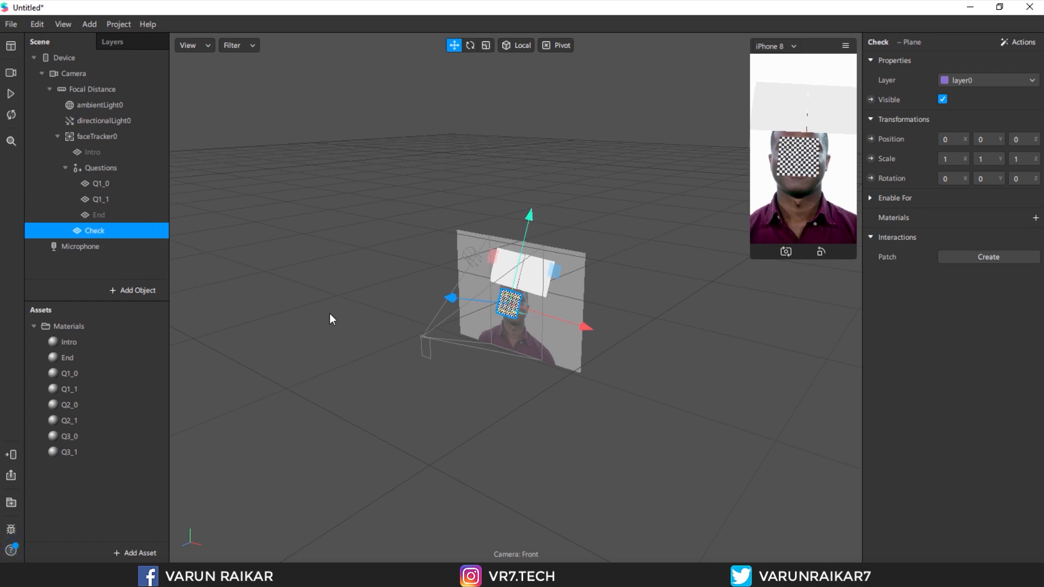
pyautogui.moveTo(124, 233); pyautogui.dragTo(151, 157)
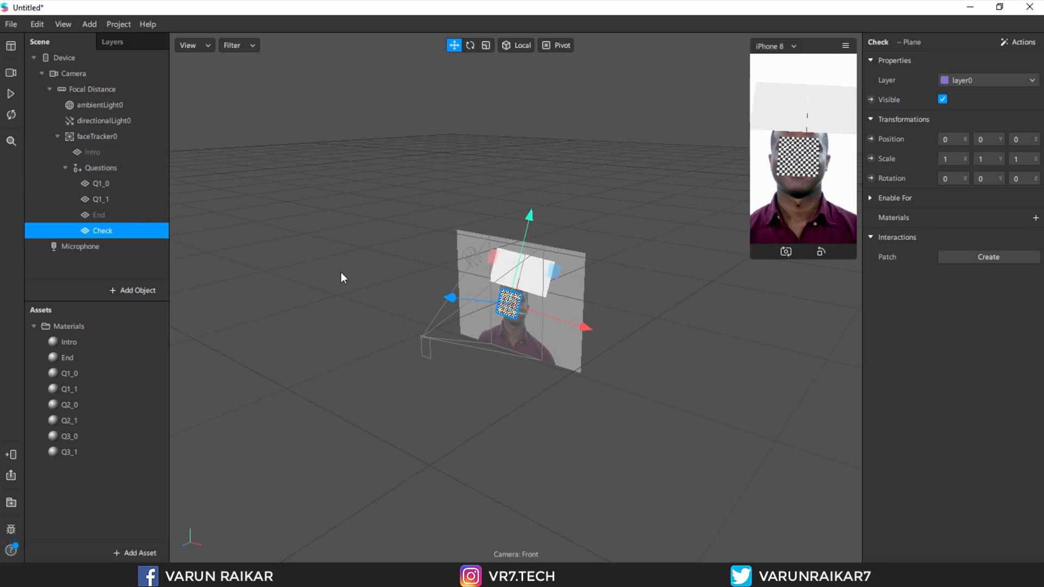
# Step: Create a new material for the Check plane and rename the material Check
pyautogui.click(1036, 218)
pyautogui.click(979, 387)
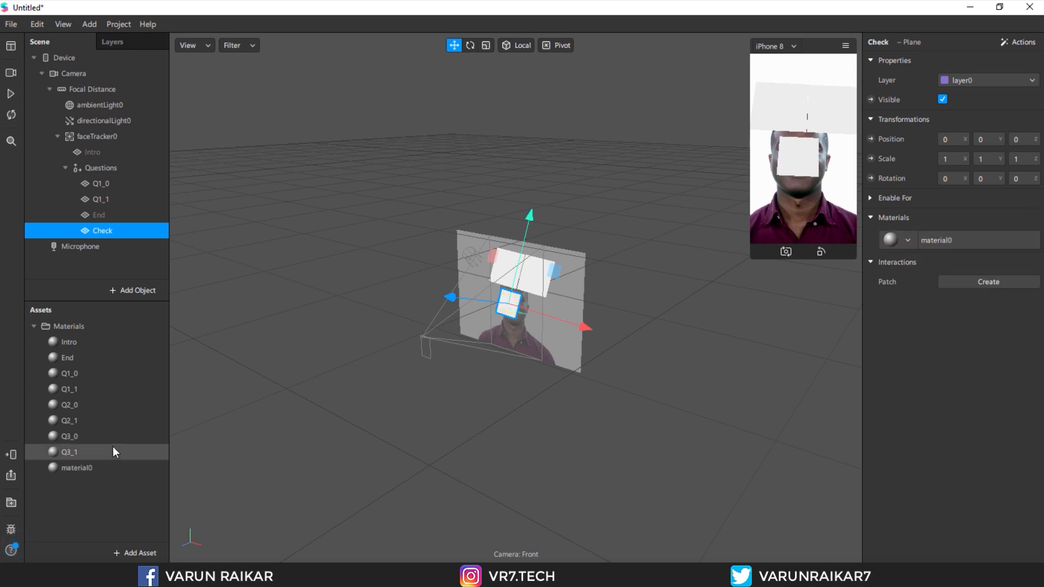
pyautogui.doubleClick(72, 468)
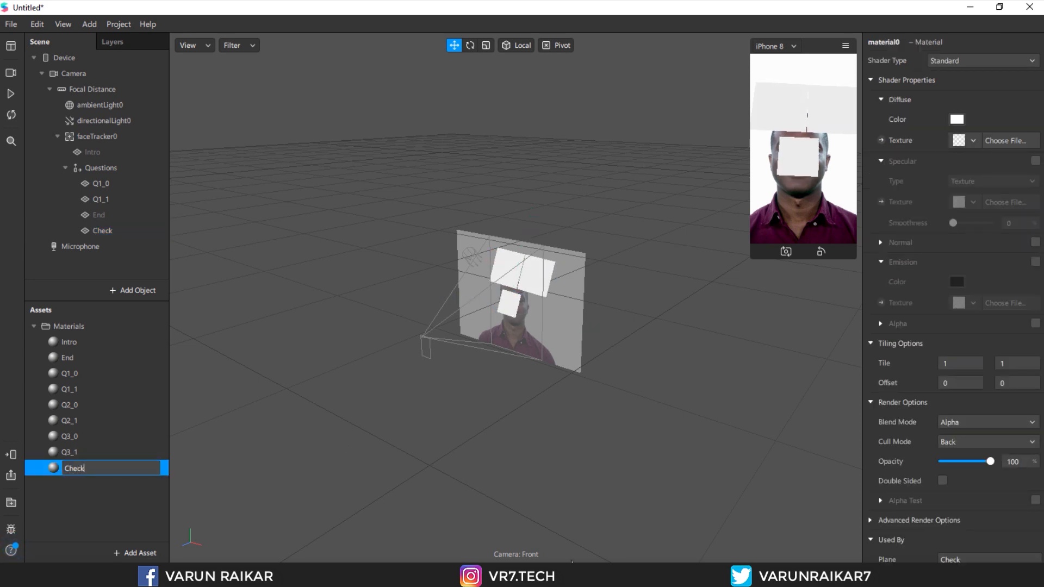
pyautogui.write('Check')
pyautogui.press('BackSpace')
pyautogui.press('Return')
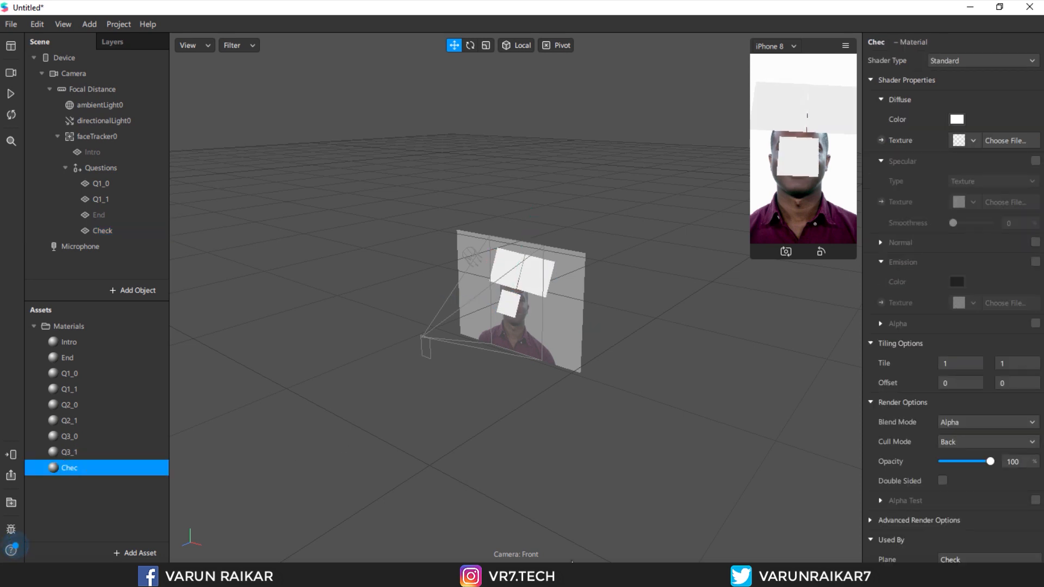
pyautogui.doubleClick(76, 470)
pyautogui.write('k')
pyautogui.press('Return')
# Step: Set the shader type of all nine materials, from Intro to Check, to Flat
pyautogui.keyDown('shift'); pyautogui.click(90, 343); pyautogui.keyUp('shift')
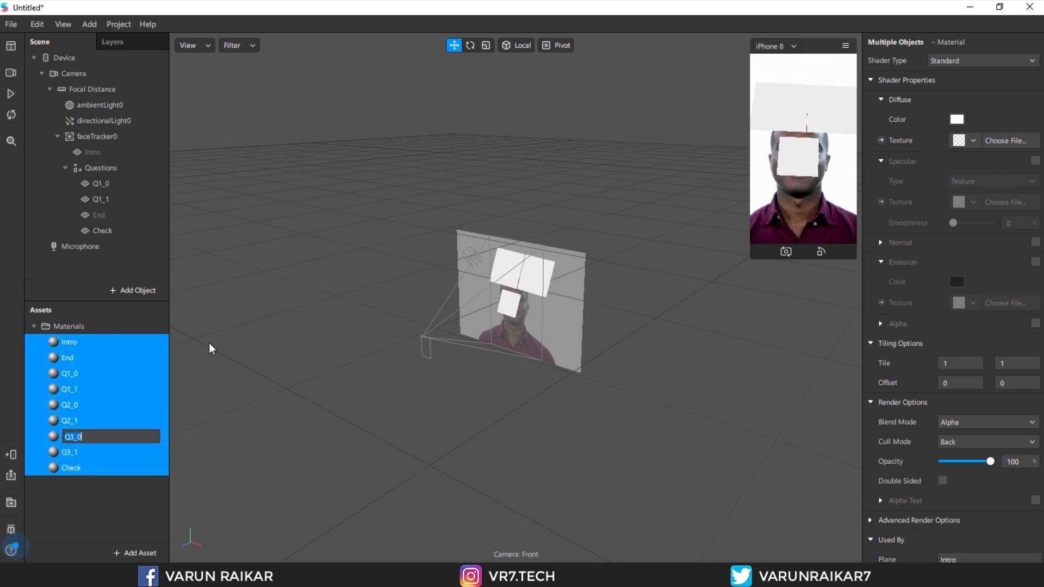
pyautogui.click(993, 61)
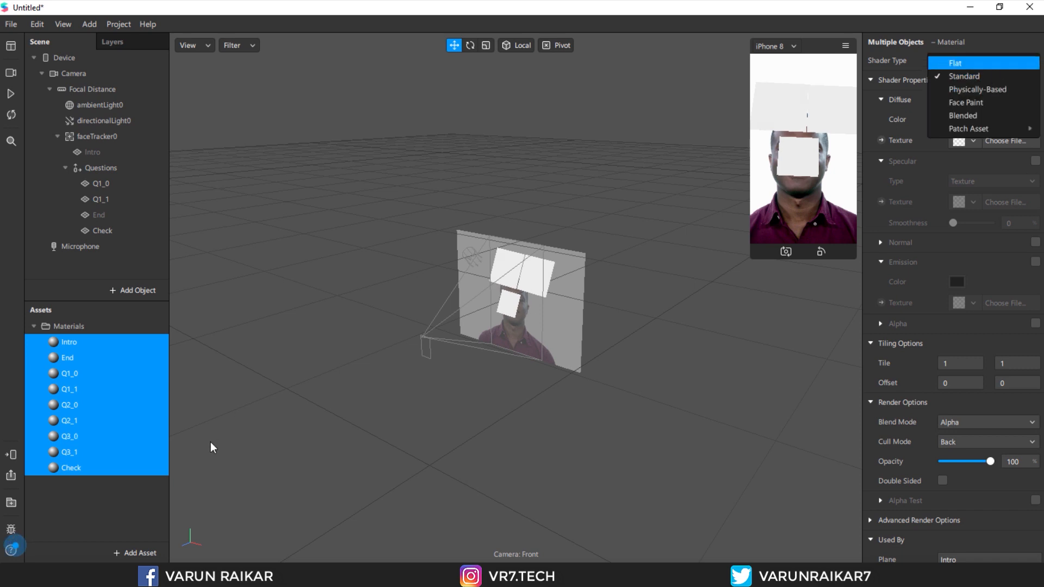
pyautogui.press('Return')
pyautogui.click(105, 468)
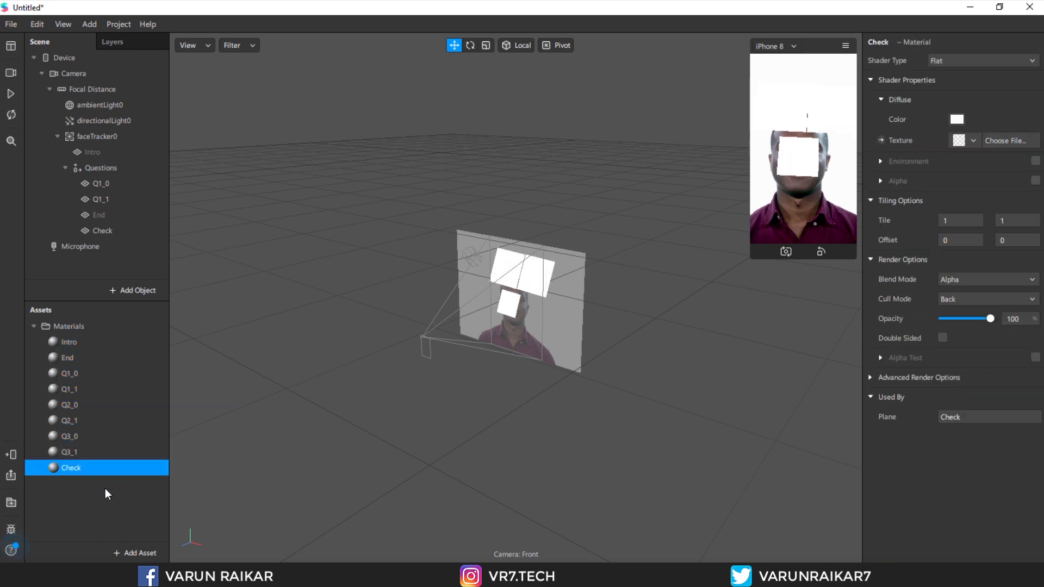
pyautogui.click(107, 493)
# Step: Import check.png, Cover.png and End.png from the This or That Files folder and set the textures to no compression
pyautogui.click(136, 553)
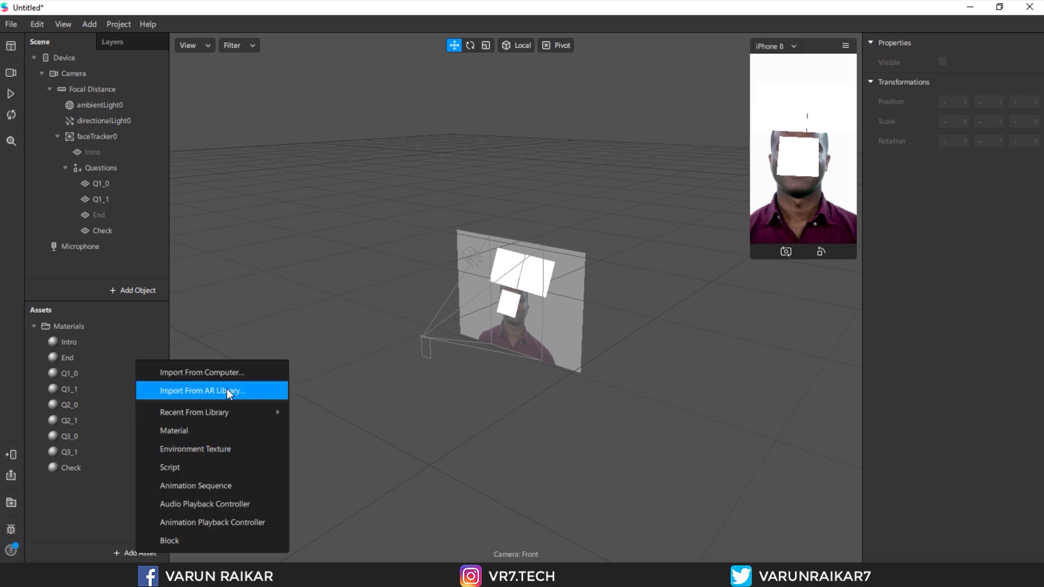
pyautogui.click(231, 374)
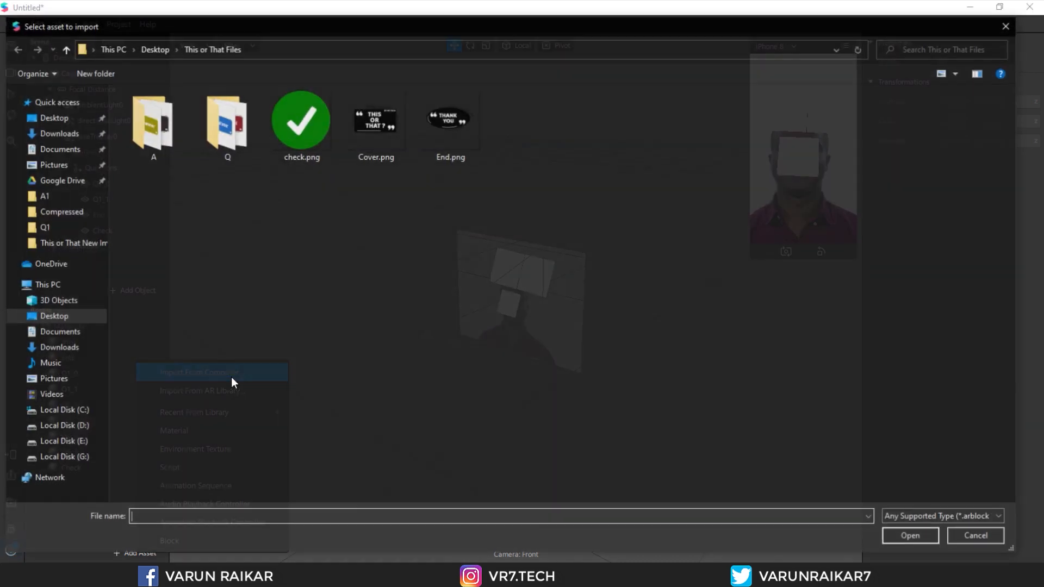
pyautogui.moveTo(584, 172); pyautogui.dragTo(310, 110)
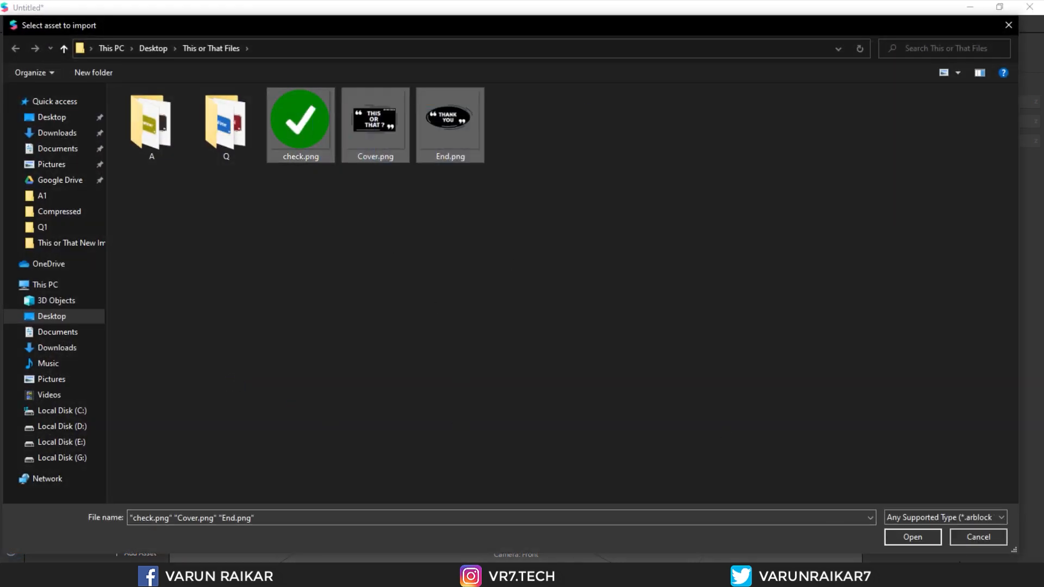
pyautogui.click(925, 543)
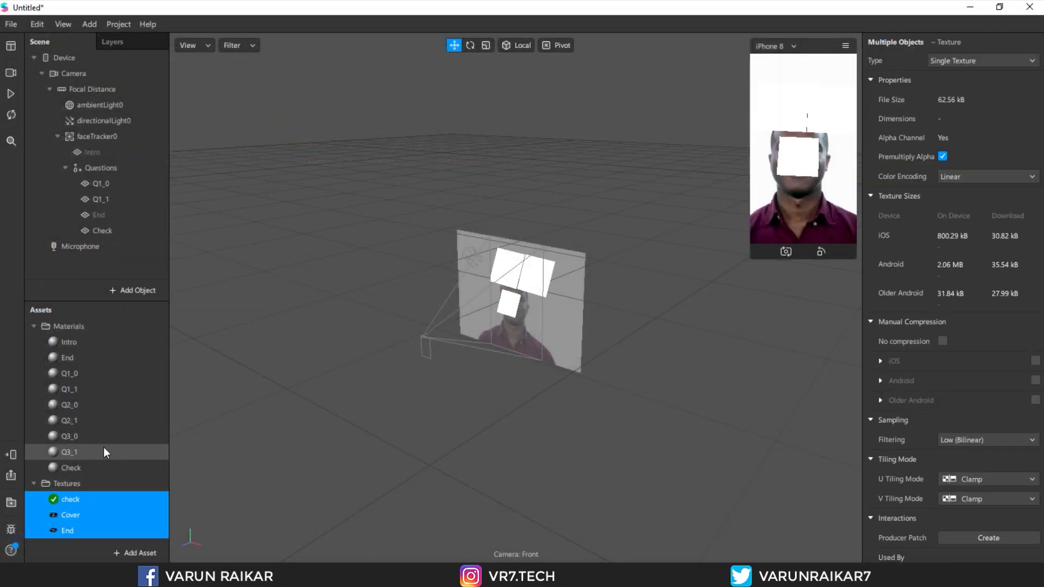
pyautogui.click(942, 342)
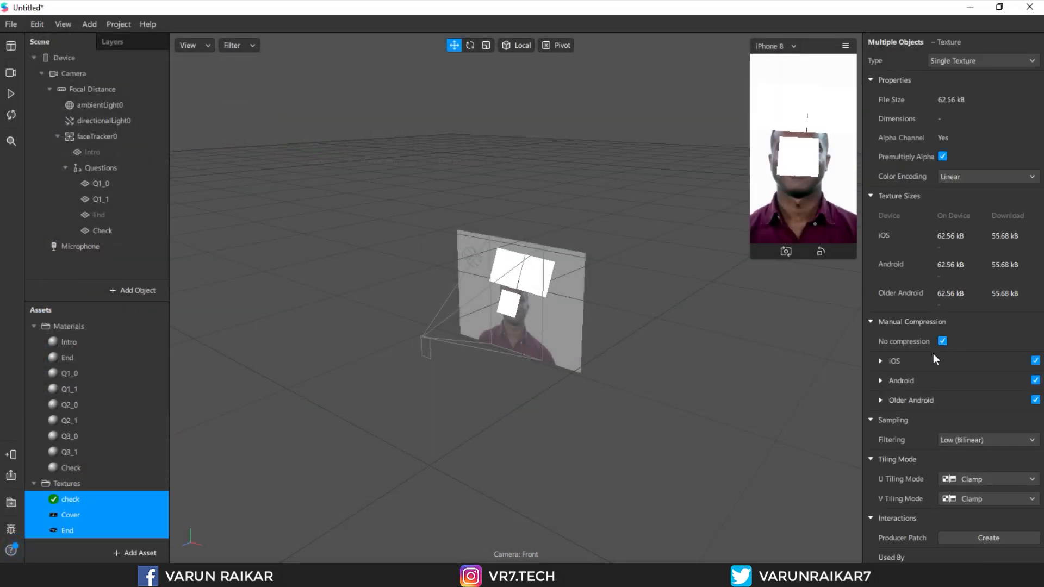
# Step: Apply the check texture to the Check material
pyautogui.click(99, 451)
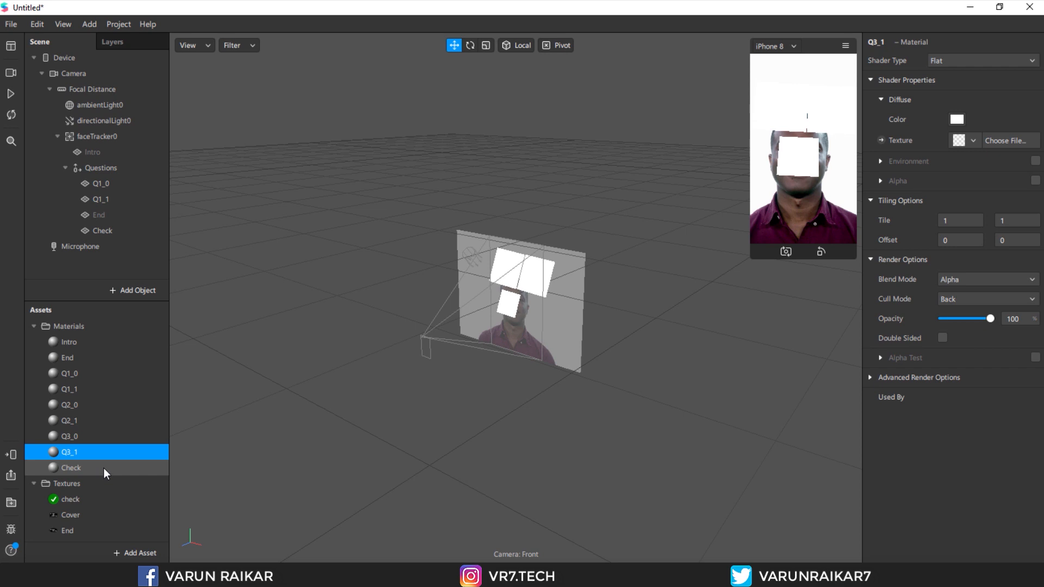
pyautogui.click(104, 468)
pyautogui.click(970, 140)
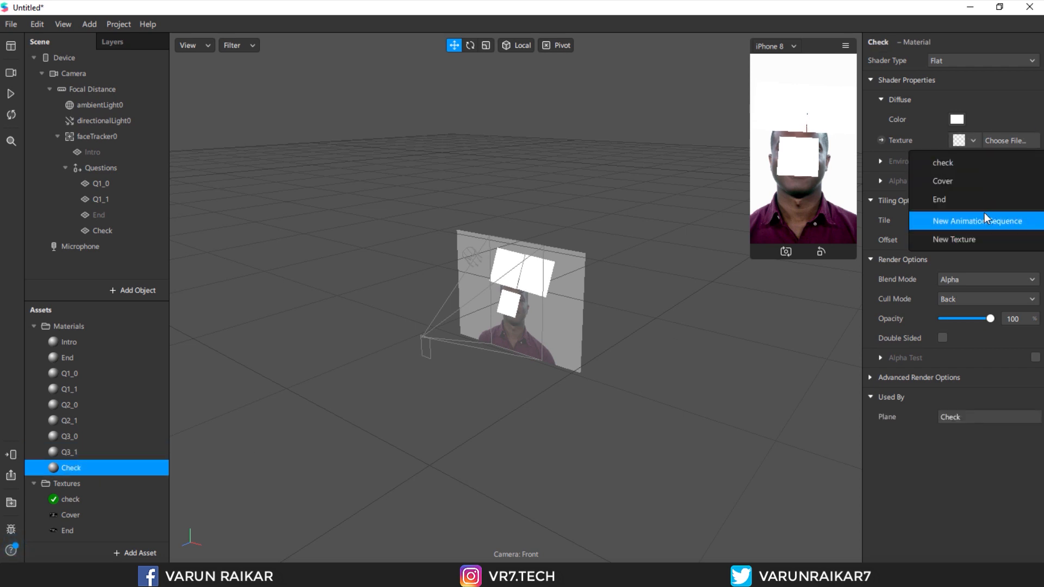
pyautogui.click(943, 163)
# Step: Apply the Cover texture to the Intro material and the End texture to the End material
pyautogui.click(69, 342)
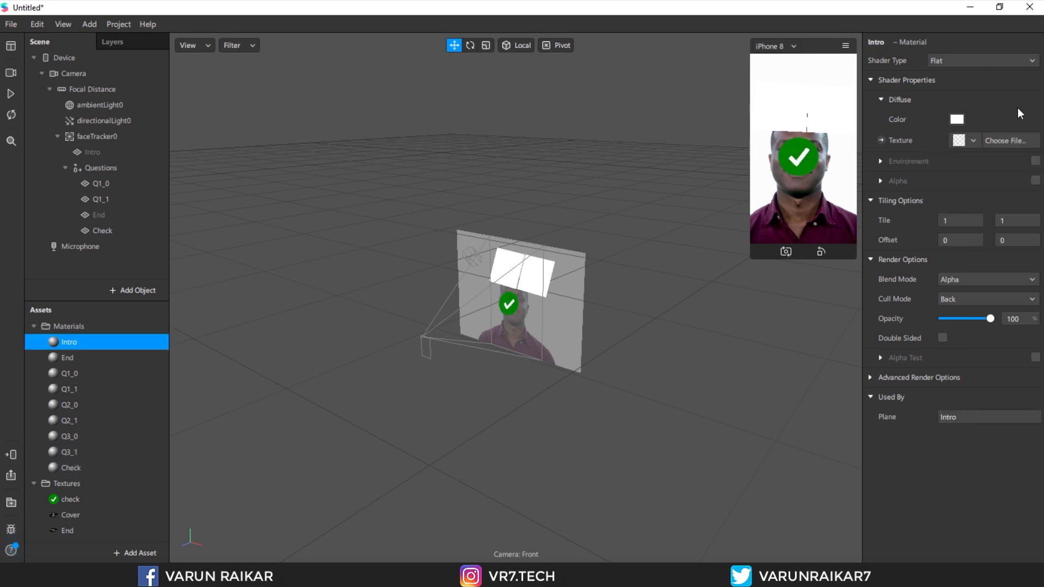
pyautogui.click(973, 140)
pyautogui.click(977, 177)
pyautogui.click(109, 357)
pyautogui.click(971, 141)
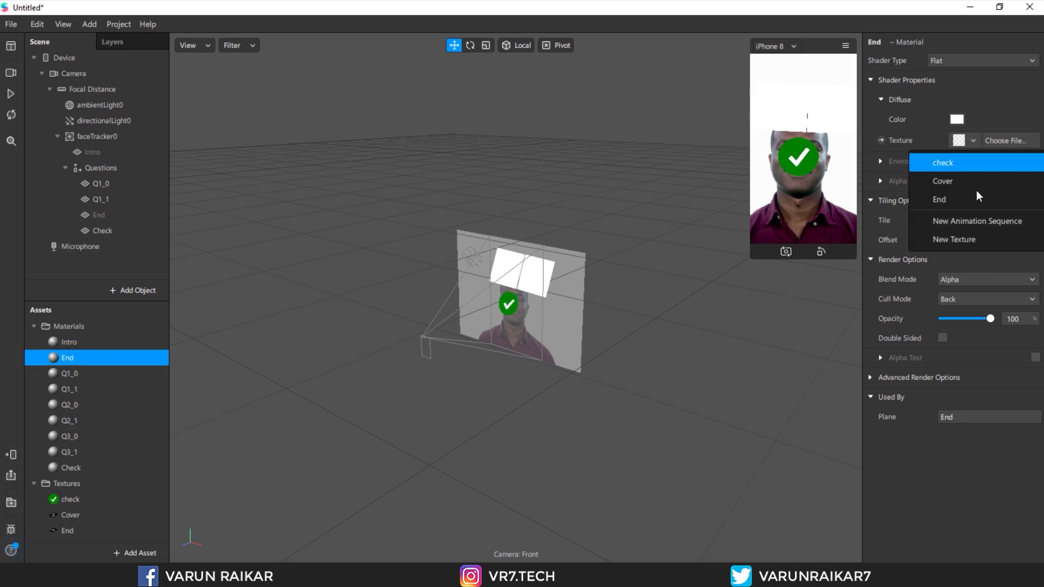
pyautogui.click(976, 200)
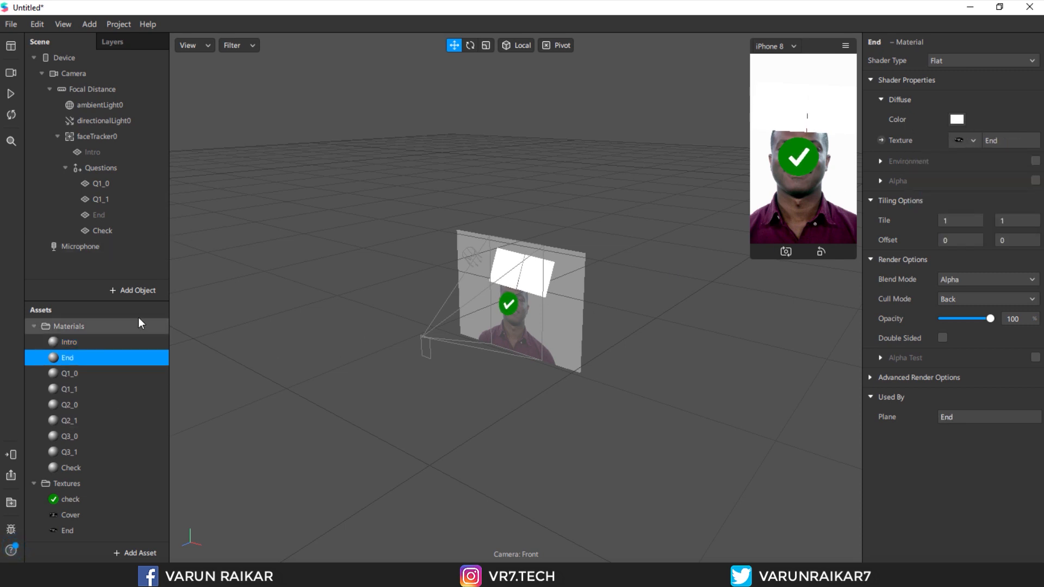
# Step: Hide the Q1_0, Q1_1 and Check planes
pyautogui.click(124, 211)
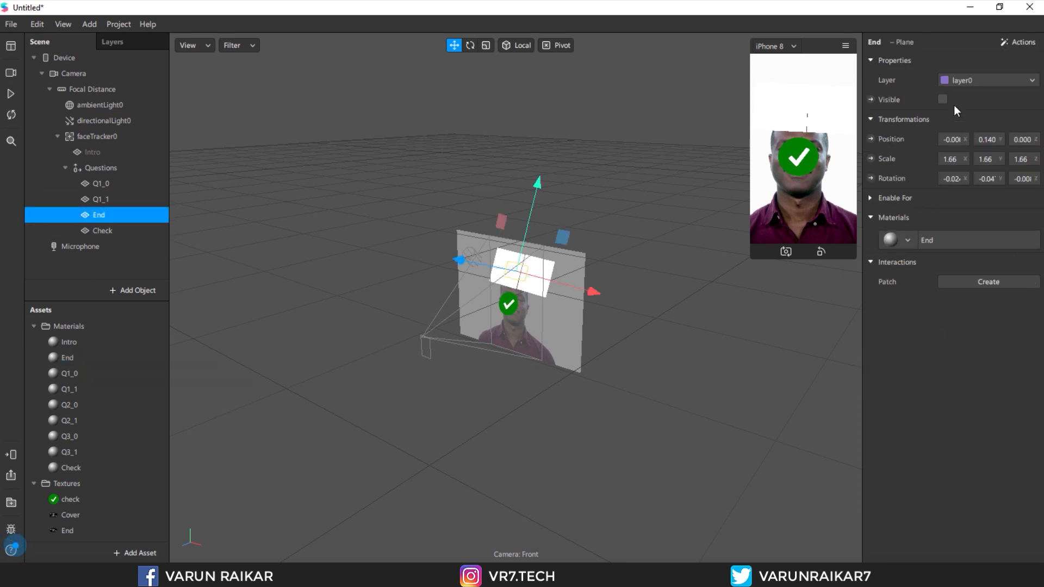
pyautogui.click(150, 199)
pyautogui.keyDown('ctrl'); pyautogui.click(145, 185); pyautogui.keyUp('ctrl')
pyautogui.keyDown('ctrl'); pyautogui.click(150, 232); pyautogui.keyUp('ctrl')
pyautogui.click(943, 99)
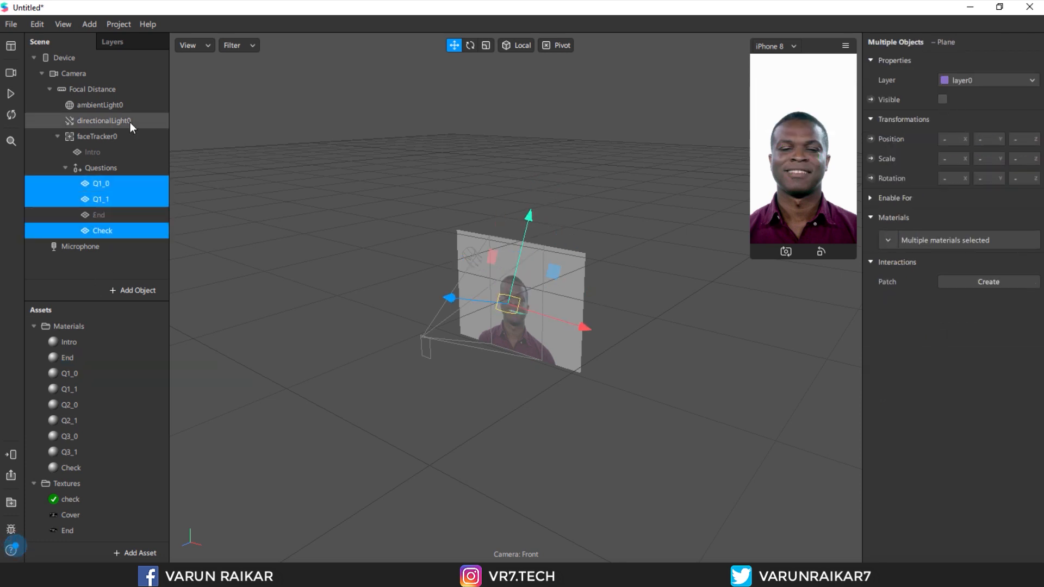
# Step: Show the Intro plane to scale it uniformly above the head, and hide it again
pyautogui.click(123, 152)
pyautogui.click(942, 99)
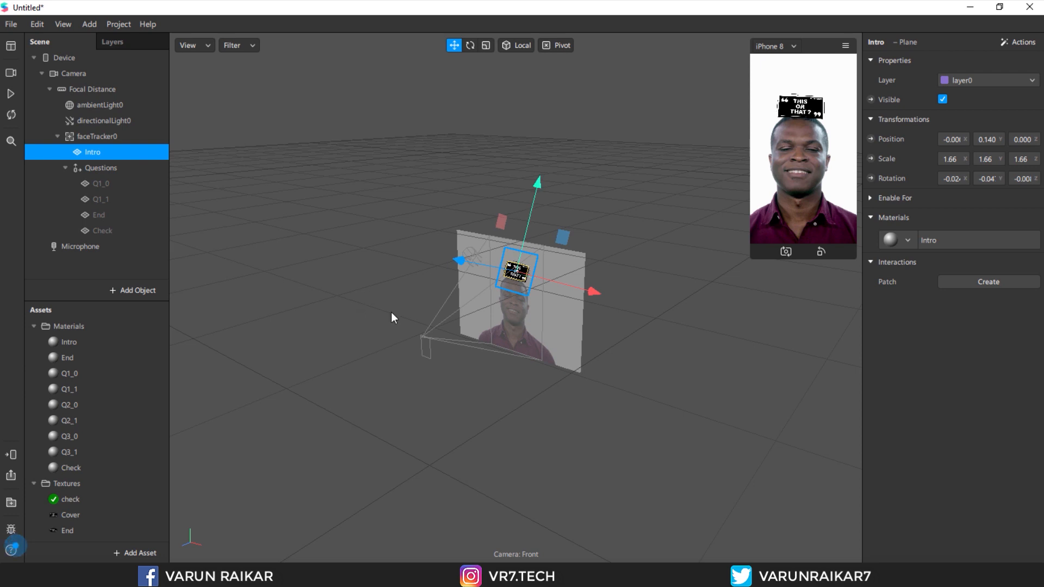
pyautogui.press('r')
pyautogui.moveTo(520, 276); pyautogui.dragTo(537, 267)
pyautogui.click(121, 215)
pyautogui.click(122, 154)
pyautogui.click(943, 99)
# Step: Show the End plane to scale it up uniformly to about 2.373, and hide it again
pyautogui.click(99, 215)
pyautogui.click(942, 100)
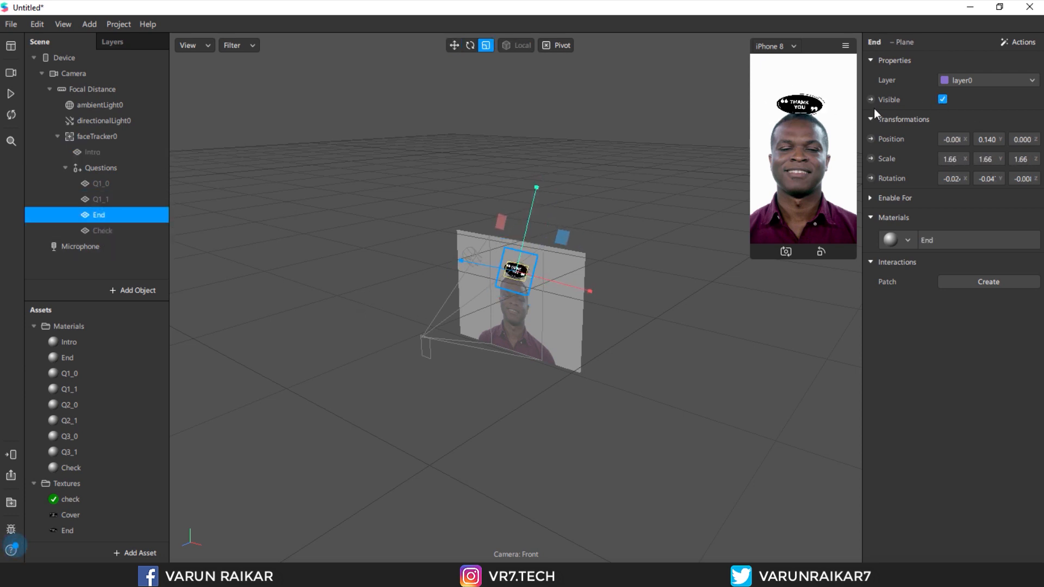
pyautogui.moveTo(516, 271); pyautogui.dragTo(438, 311)
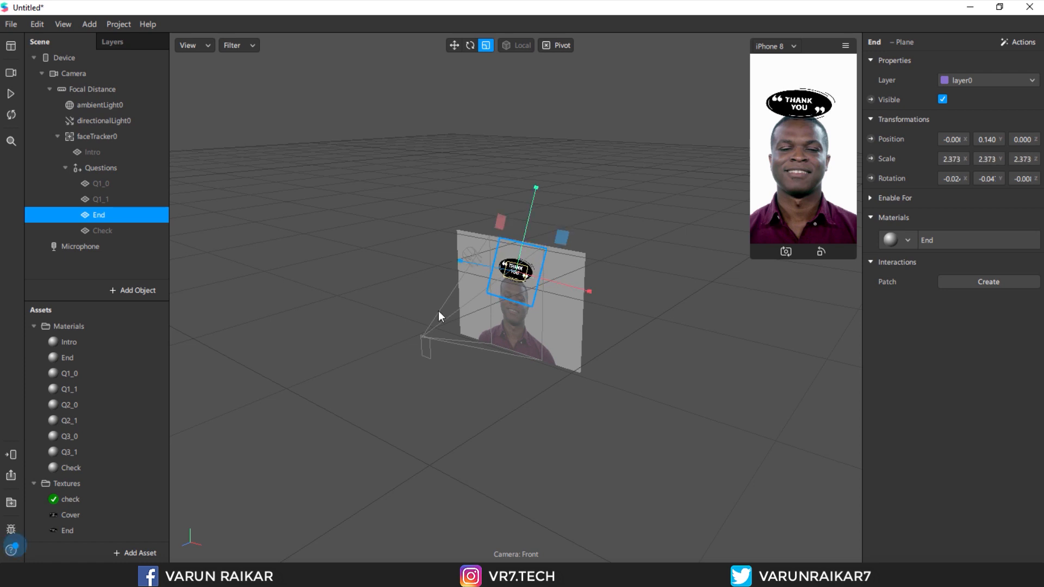
pyautogui.click(139, 231)
pyautogui.click(942, 99)
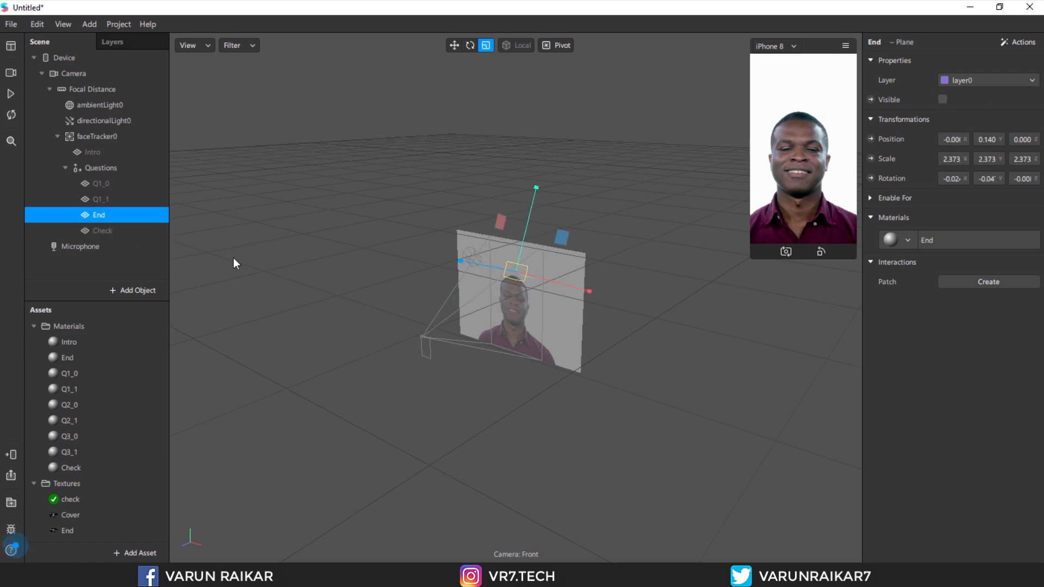
# Step: Show the Check plane and scale it down uniformly to about 0.256
pyautogui.click(125, 231)
pyautogui.click(942, 99)
pyautogui.moveTo(508, 304); pyautogui.dragTo(397, 420)
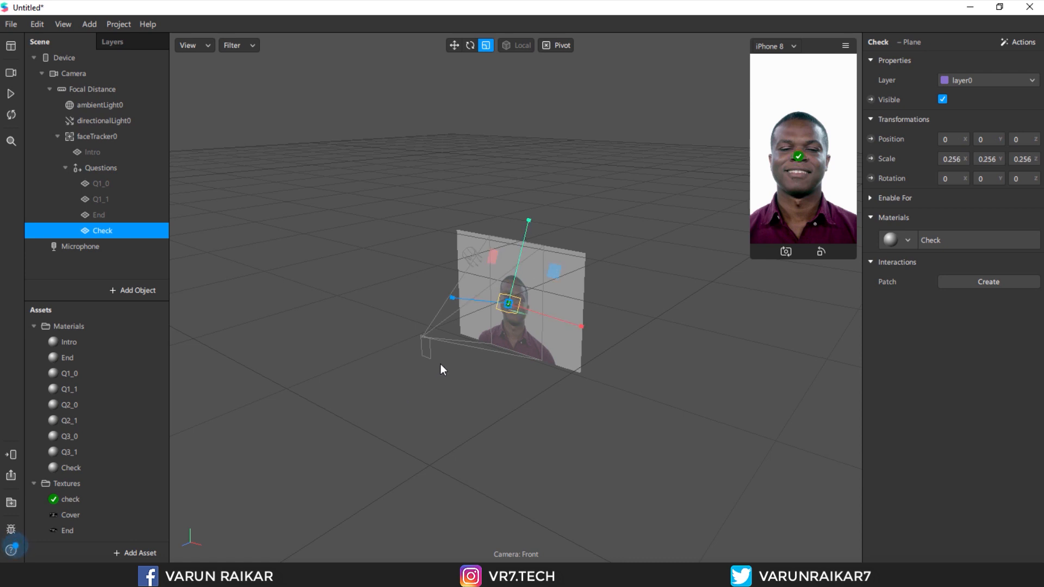
# Step: Add an animation sequence asset and name it Q1_0
pyautogui.press('w')
pyautogui.click(109, 184)
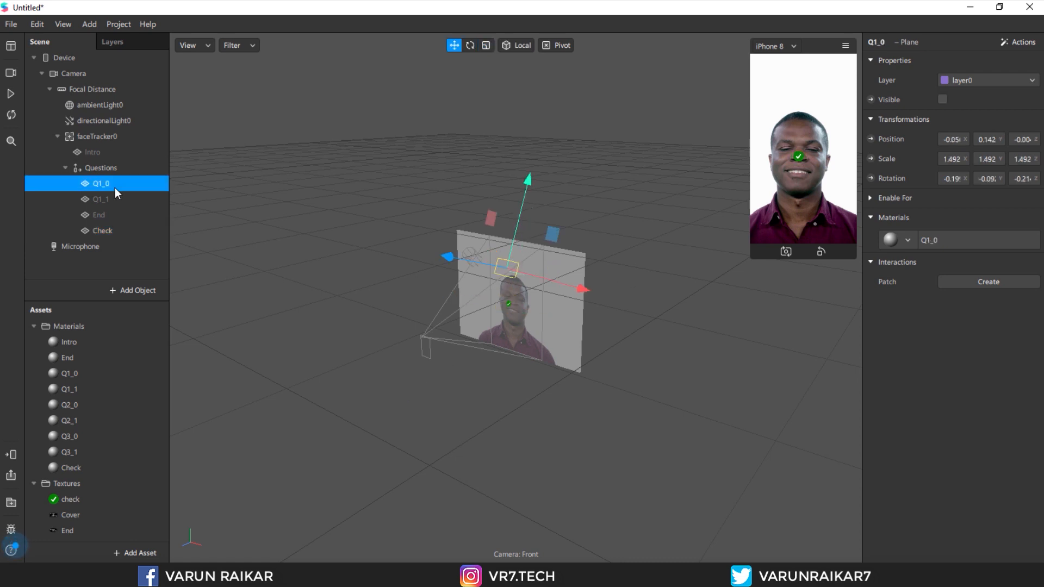
pyautogui.click(139, 553)
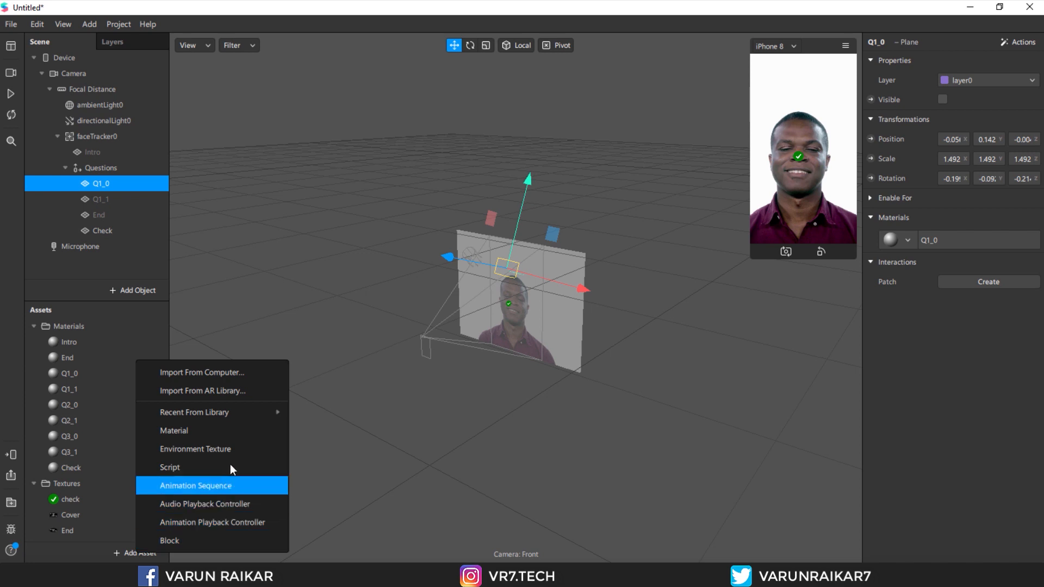
pyautogui.click(243, 484)
pyautogui.doubleClick(128, 534)
pyautogui.write('q')
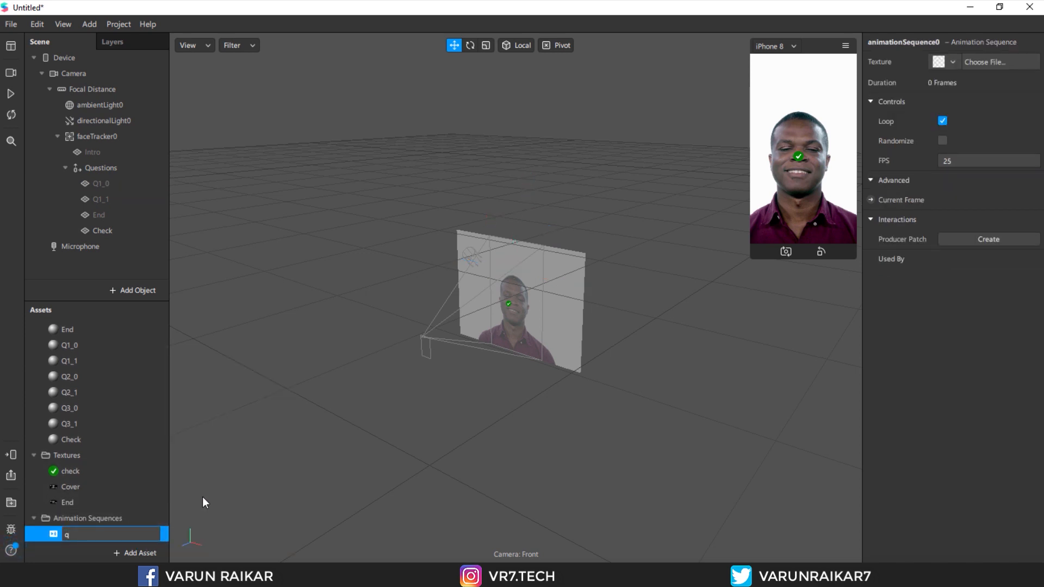
pyautogui.press('BackSpace')
pyautogui.write('Q1_0')
pyautogui.press('Return')
# Step: Duplicate the Q1_0 animation sequence three times and rename the Q1_2 copy as Q2_0
pyautogui.hotkey('ctrl', 'd')
pyautogui.hotkey('ctrl', 'd')
pyautogui.hotkey('ctrl', 'd')
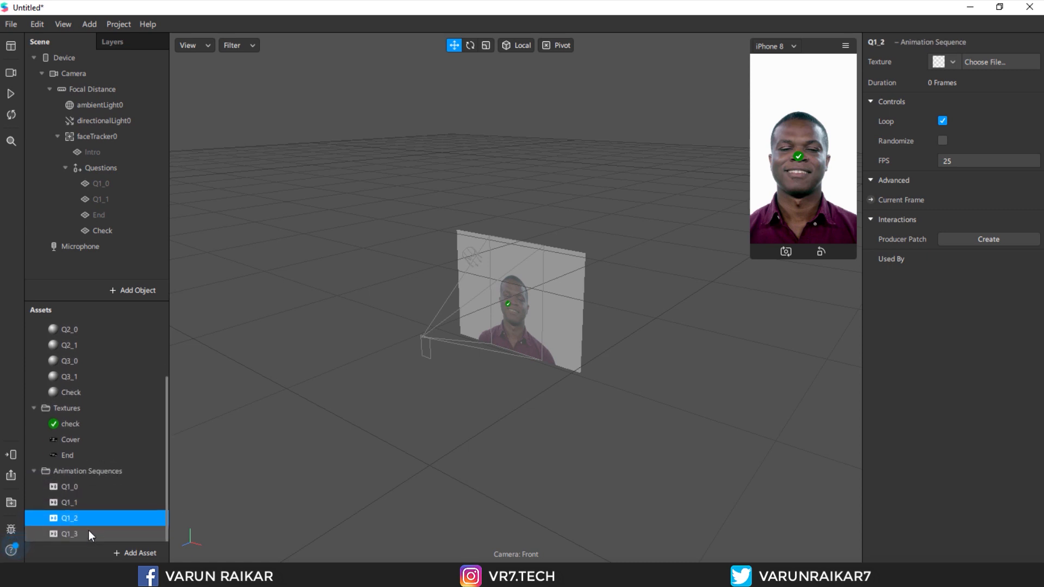
pyautogui.doubleClick(68, 520)
pyautogui.press('BackSpace')
pyautogui.write('0')
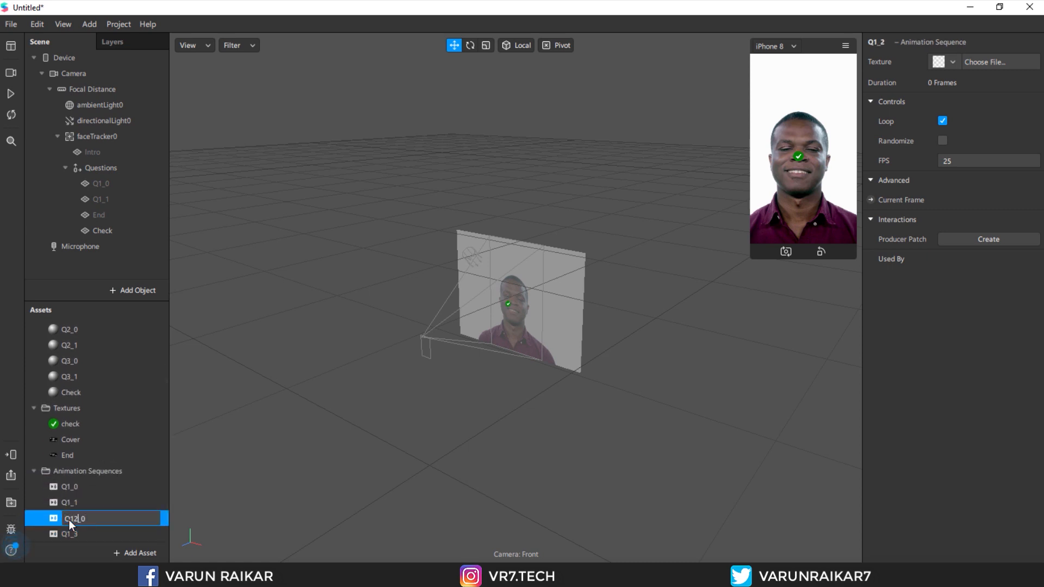
pyautogui.press('Return')
# Step: Rename the Q1_3 animation sequence copy as Q2_1
pyautogui.doubleClick(80, 533)
pyautogui.press('BackSpace')
pyautogui.press('BackSpace')
pyautogui.press('BackSpace')
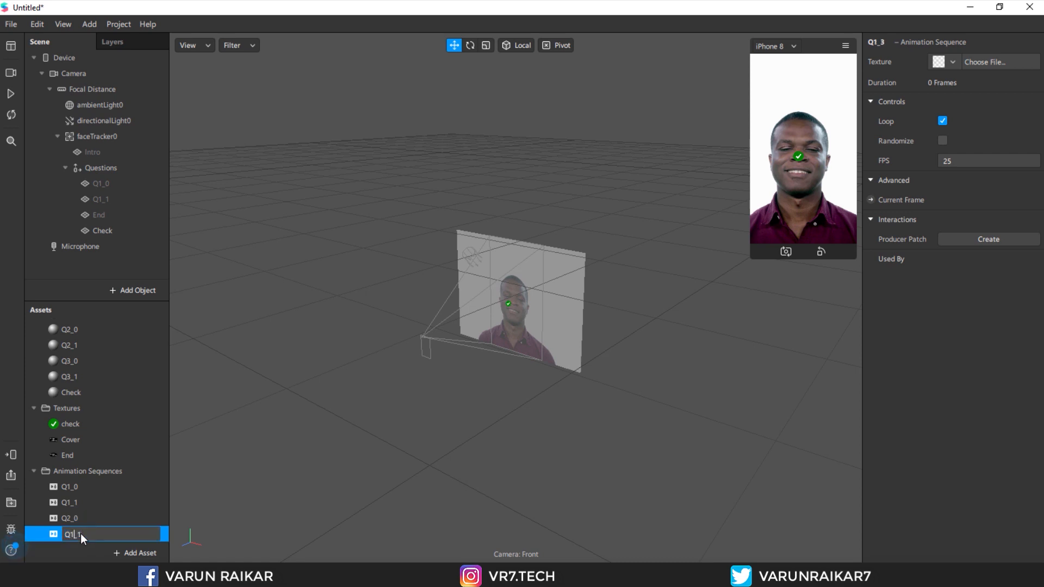
pyautogui.write('2_1')
pyautogui.press('Return')
# Step: Duplicate the Q2_1 animation sequence twice and rename the Q2_2 copy as Q3_0
pyautogui.hotkey('ctrl', 'd')
pyautogui.hotkey('ctrl', 'd')
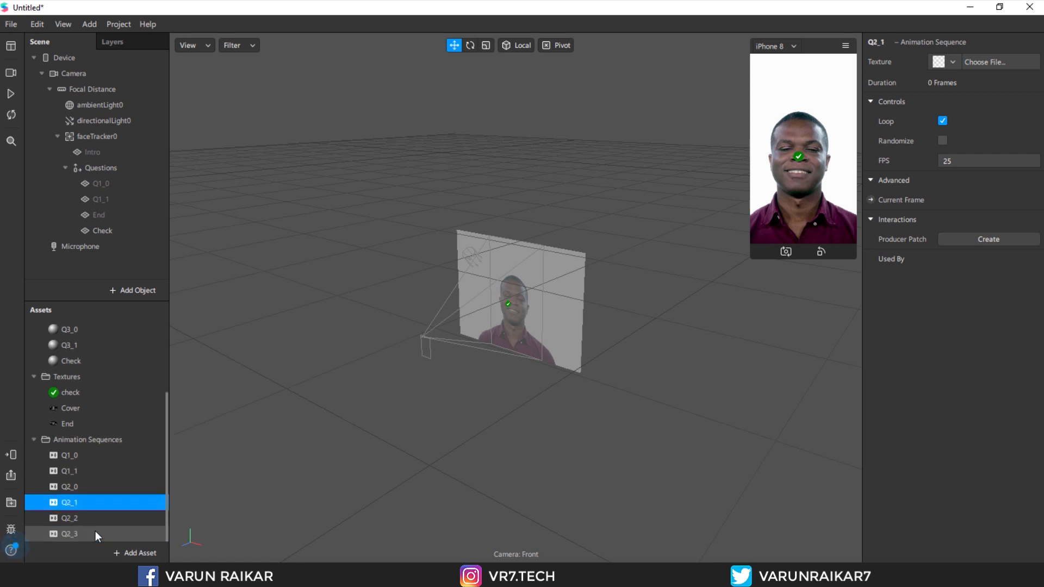
pyautogui.click(106, 521)
pyautogui.doubleClick(107, 521)
pyautogui.press('BackSpace')
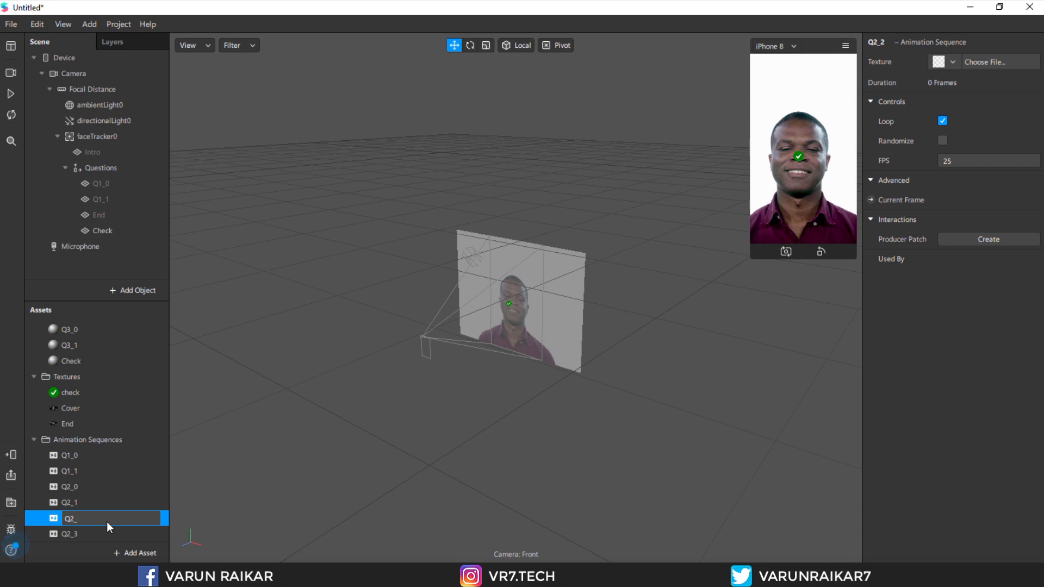
pyautogui.write('0')
pyautogui.press('Left')
pyautogui.press('Left')
pyautogui.press('BackSpace')
pyautogui.write('3')
pyautogui.press('Return')
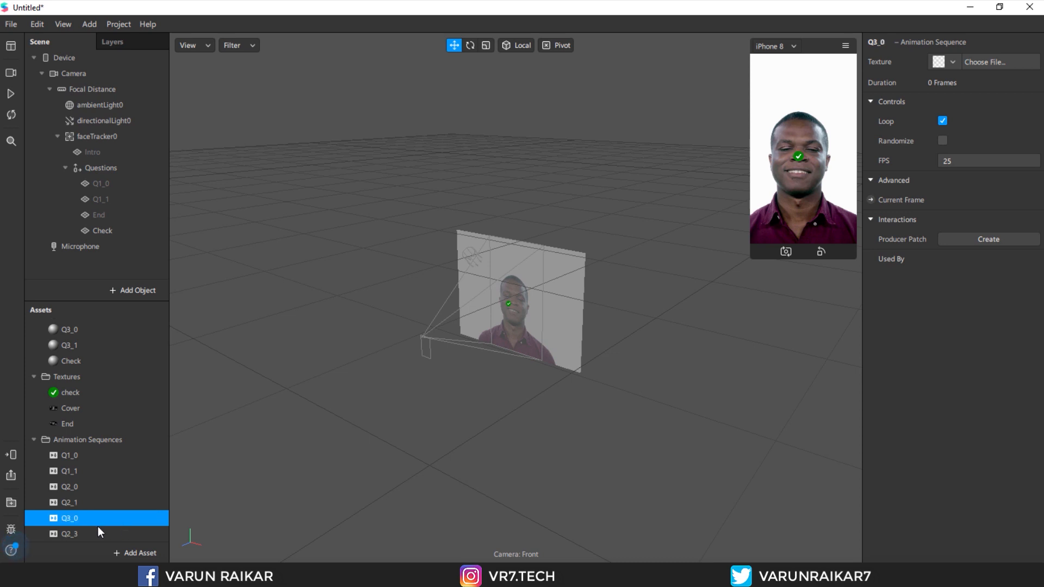
# Step: Rename the Q2_3 animation sequence copy as Q3_1
pyautogui.doubleClick(87, 534)
pyautogui.press('BackSpace')
pyautogui.write('1')
pyautogui.press('Left')
pyautogui.press('Left')
pyautogui.press('BackSpace')
pyautogui.write('3')
pyautogui.press('Return')
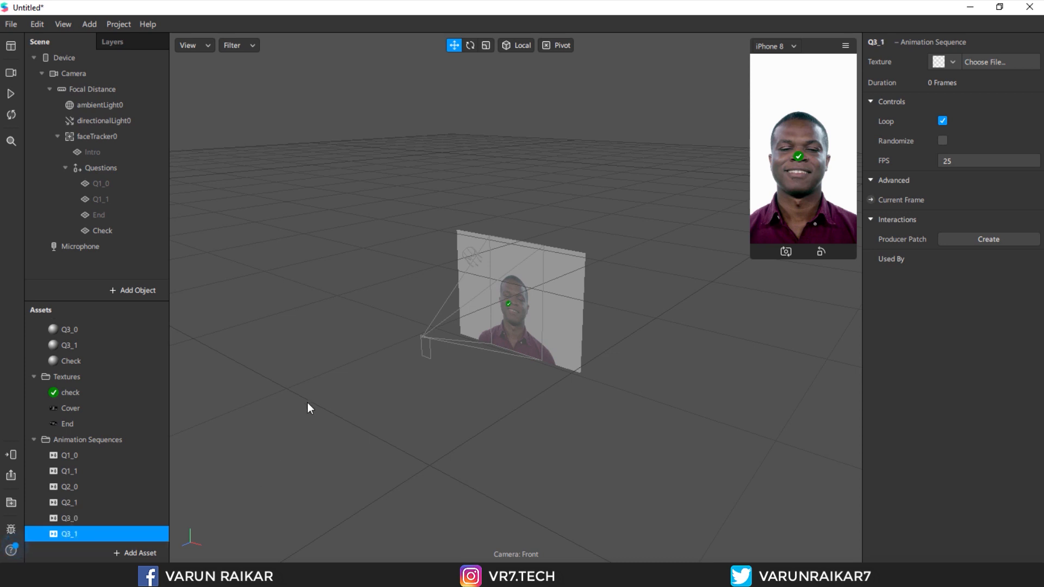
# Step: Enable Randomize for all six animation sequences, Q1_0 through Q3_1, at once
pyautogui.click(109, 455)
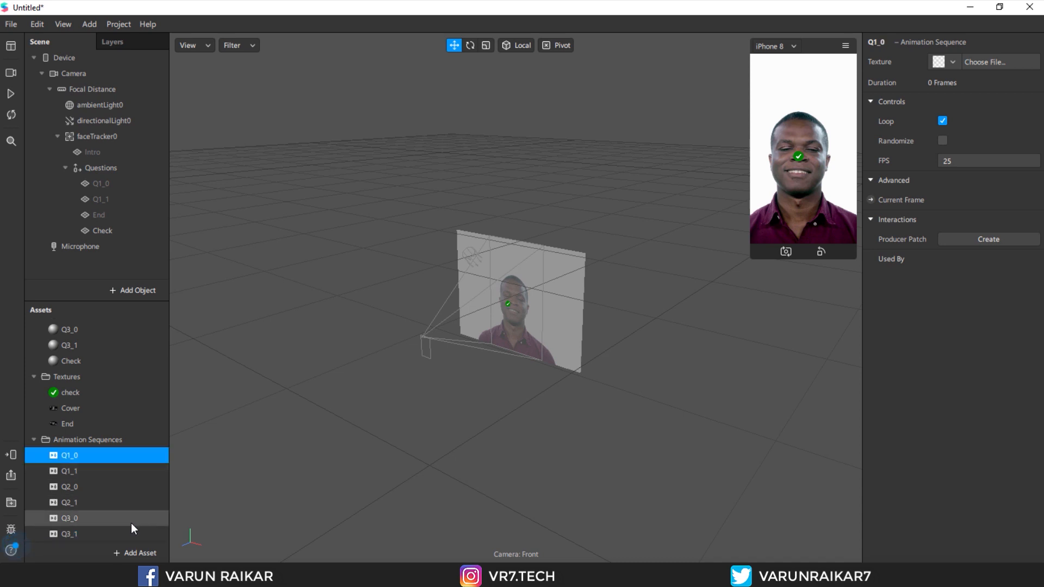
pyautogui.keyDown('shift'); pyautogui.click(125, 531); pyautogui.keyUp('shift')
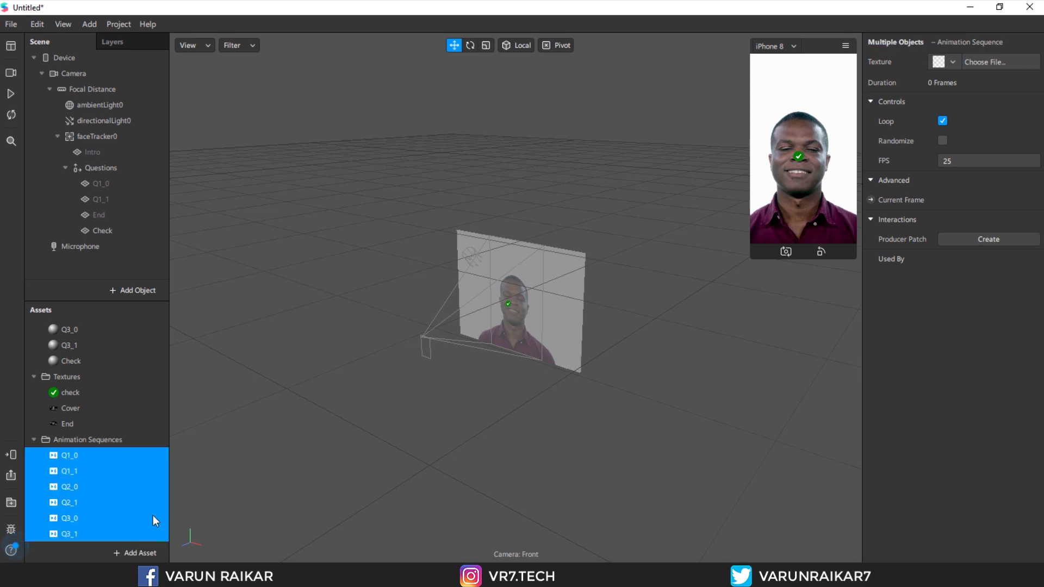
pyautogui.click(943, 141)
pyautogui.click(138, 424)
pyautogui.scroll(2, 138, 425)
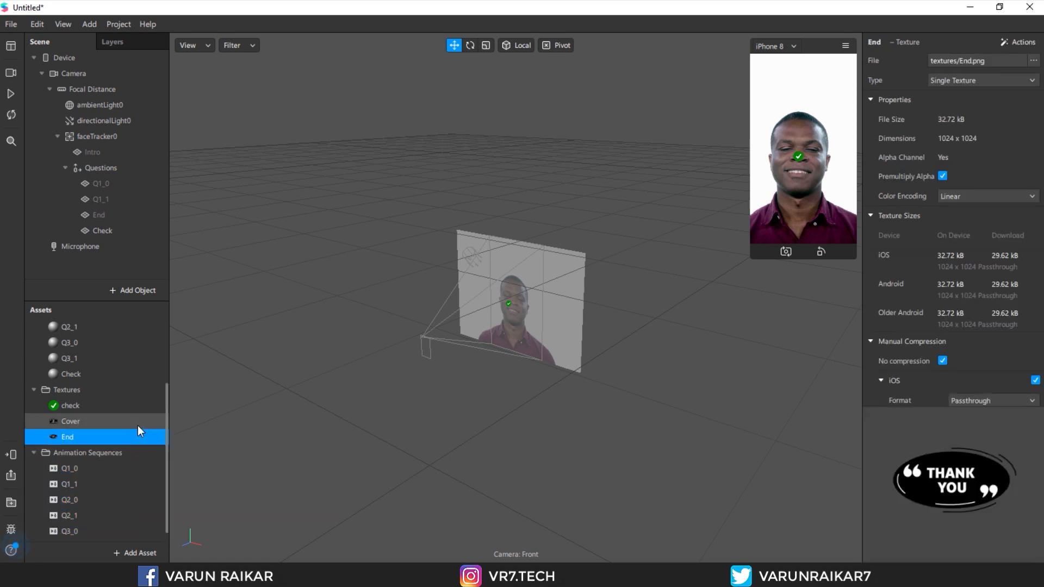
pyautogui.scroll(-2, 138, 425)
pyautogui.scroll(5, 136, 420)
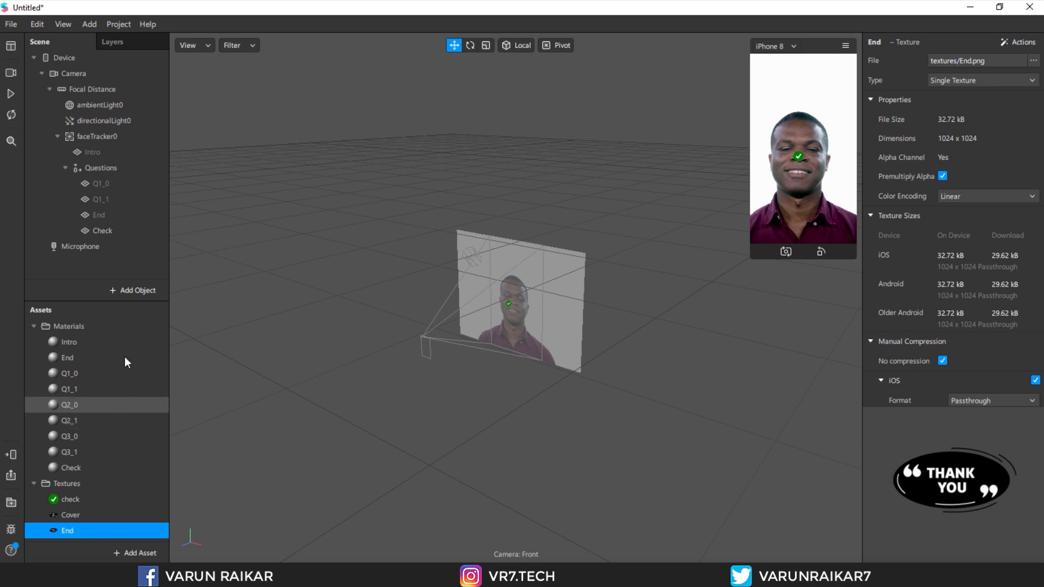
pyautogui.click(70, 374)
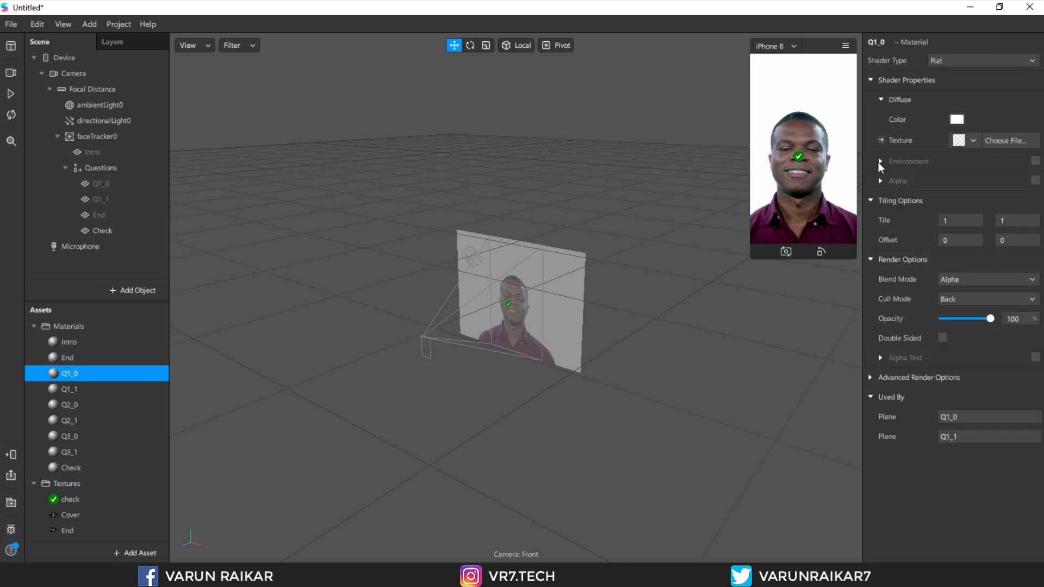
pyautogui.click(966, 141)
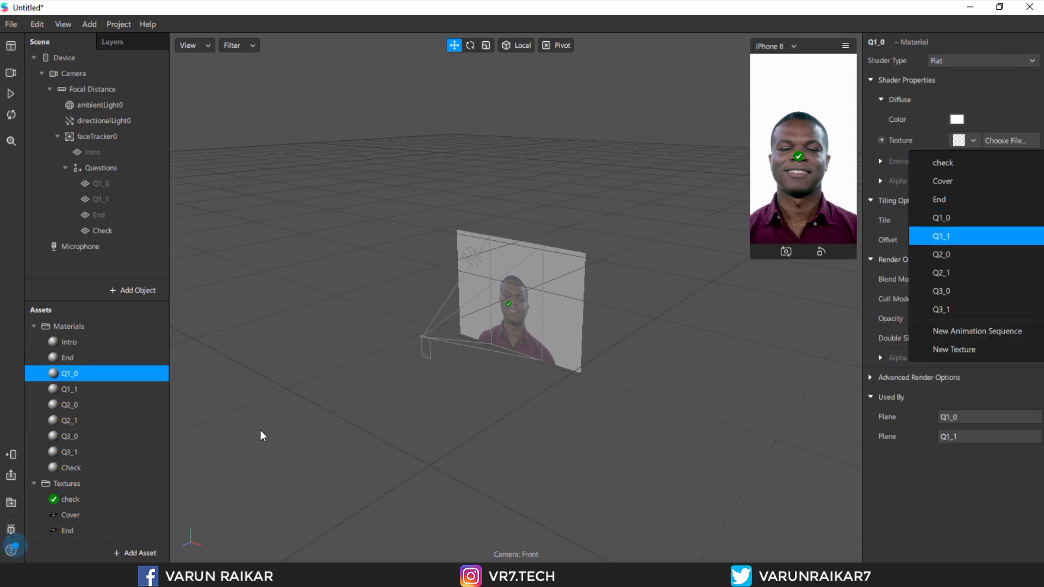
pyautogui.click(124, 468)
# Step: Import 1.png to 3.png from the Q folder as the texture of the Q1_0 animation sequence
pyautogui.scroll(-5, 124, 468)
pyautogui.click(129, 457)
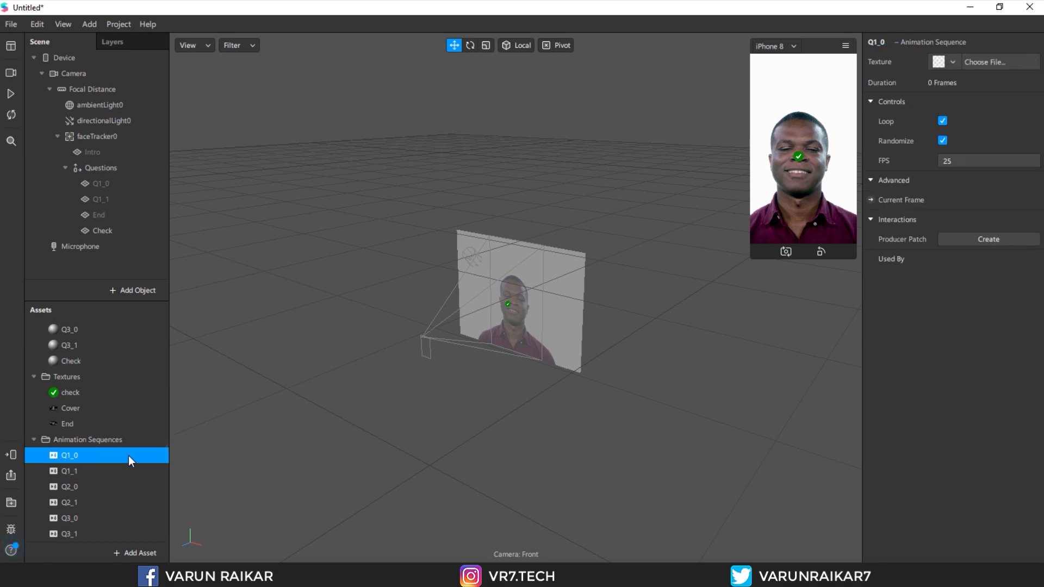
pyautogui.click(977, 63)
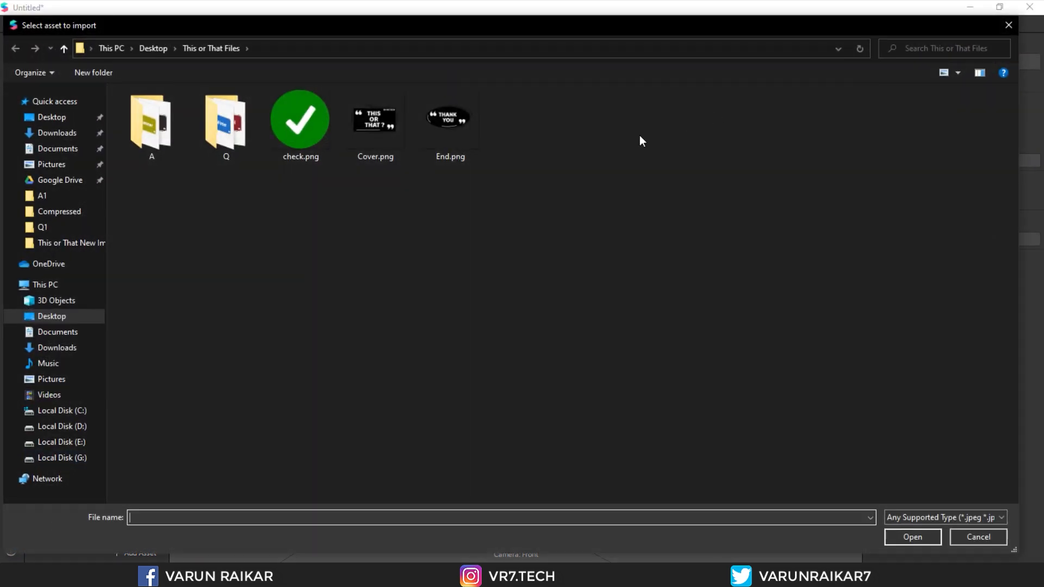
pyautogui.doubleClick(226, 125)
pyautogui.moveTo(163, 197); pyautogui.dragTo(286, 93)
pyautogui.click(908, 538)
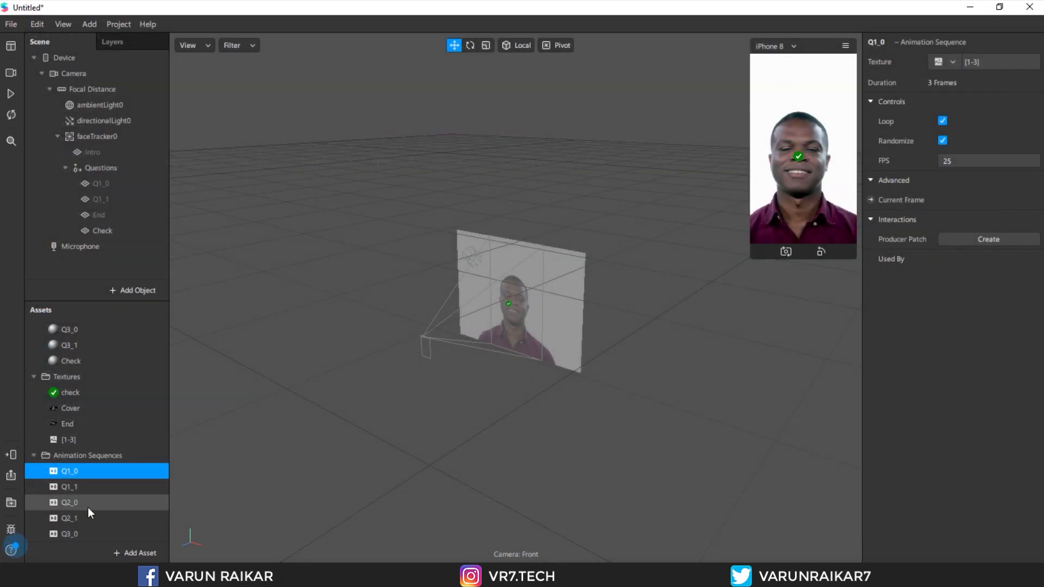
# Step: Import 4.png to 6.png from the Q folder as the texture of the Q2_0 animation sequence
pyautogui.click(87, 506)
pyautogui.click(1011, 62)
pyautogui.moveTo(369, 193); pyautogui.dragTo(526, 135)
pyautogui.click(914, 537)
# Step: Import 7.png to 9.png from the Q folder as the texture of the Q3_0 animation sequence
pyautogui.click(122, 490)
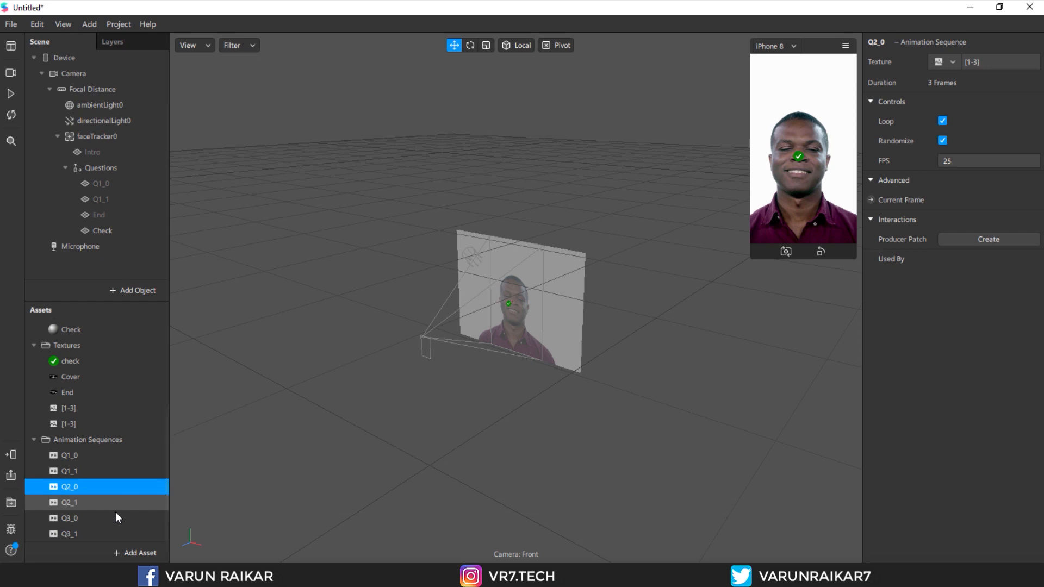
pyautogui.click(994, 63)
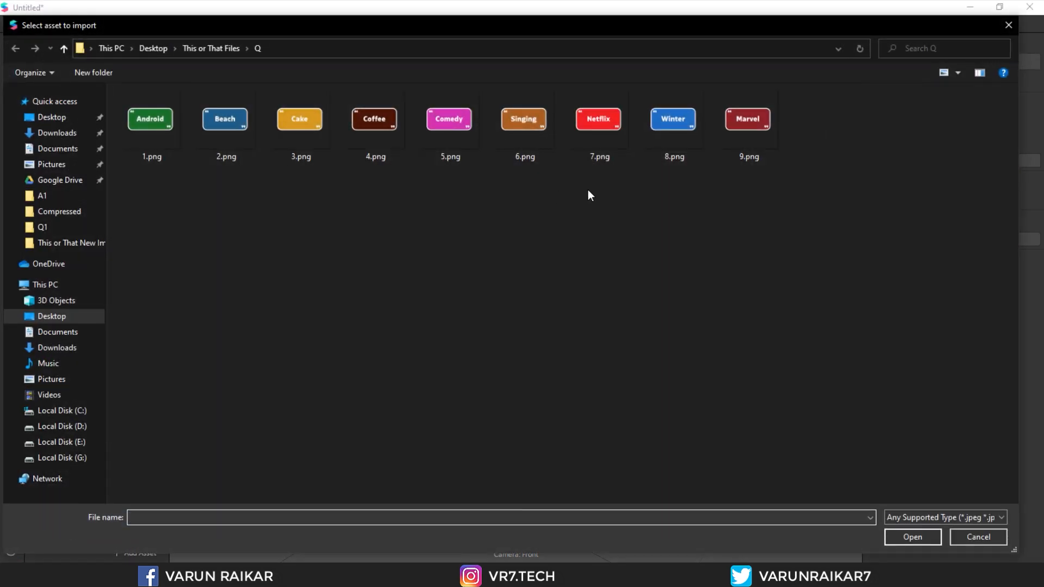
pyautogui.moveTo(587, 194); pyautogui.dragTo(786, 136)
pyautogui.click(912, 538)
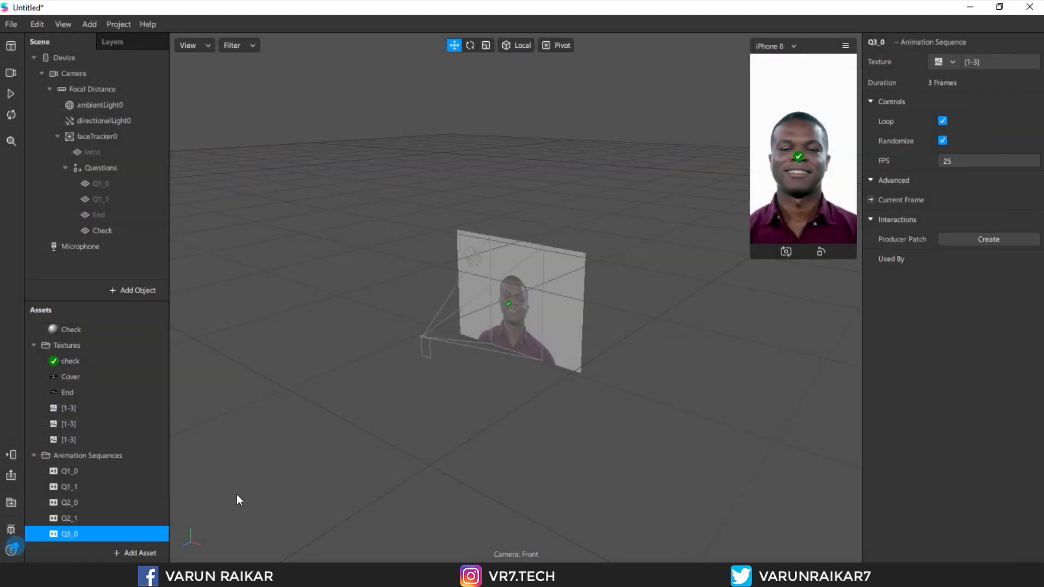
# Step: Import 1.png to 3.png from the A folder in This or That Files as the Q1_1 animation sequence's texture
pyautogui.scroll(-1, 156, 494)
pyautogui.click(124, 471)
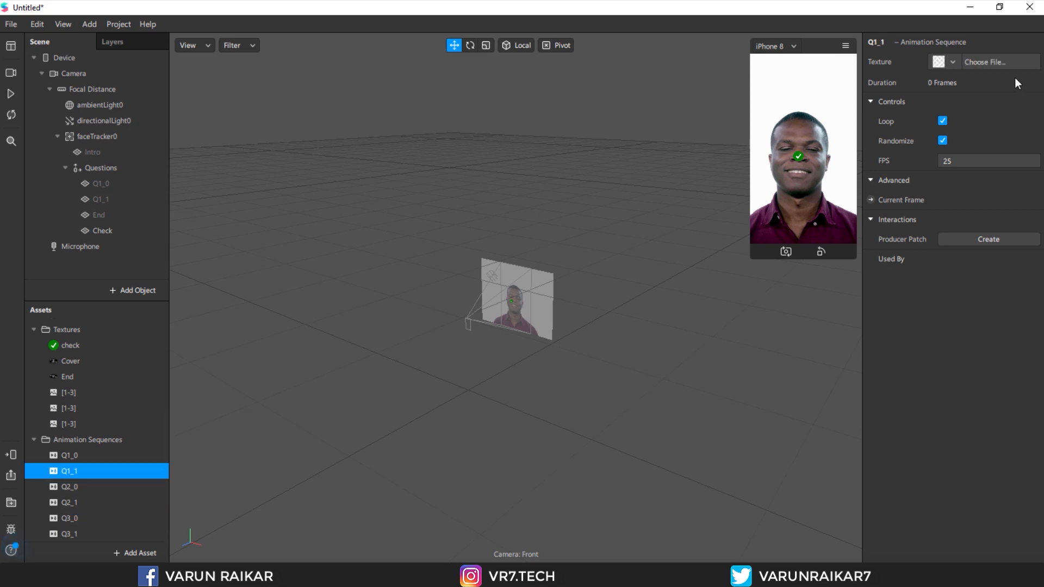
pyautogui.click(996, 62)
pyautogui.click(211, 48)
pyautogui.doubleClick(150, 117)
pyautogui.moveTo(175, 197); pyautogui.dragTo(305, 131)
pyautogui.click(911, 537)
# Step: Import 4.png to 6.png from the A folder as the texture of the Q2_1 animation sequence
pyautogui.click(87, 499)
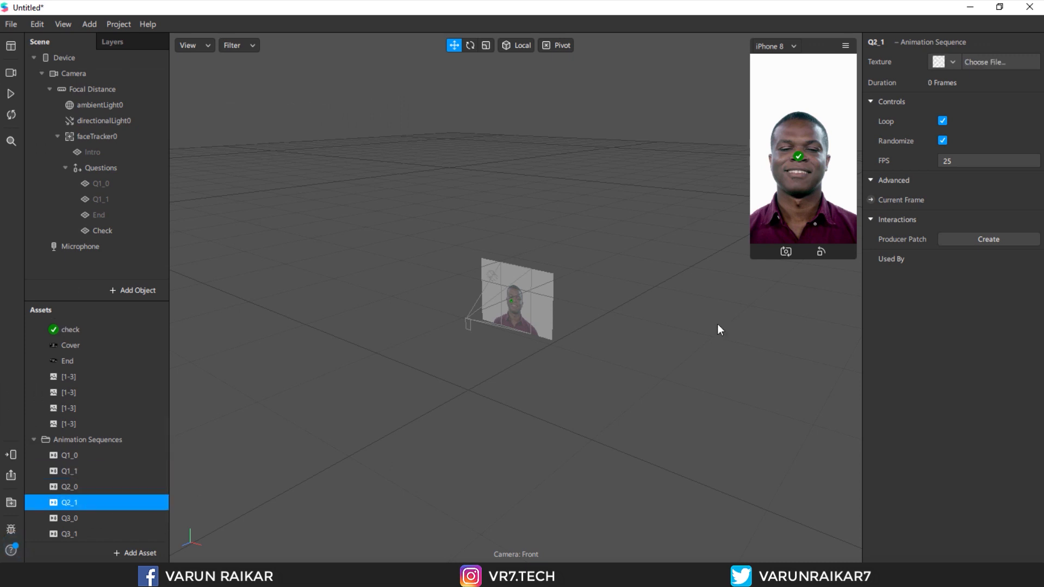
pyautogui.click(996, 62)
pyautogui.moveTo(383, 181); pyautogui.dragTo(497, 87)
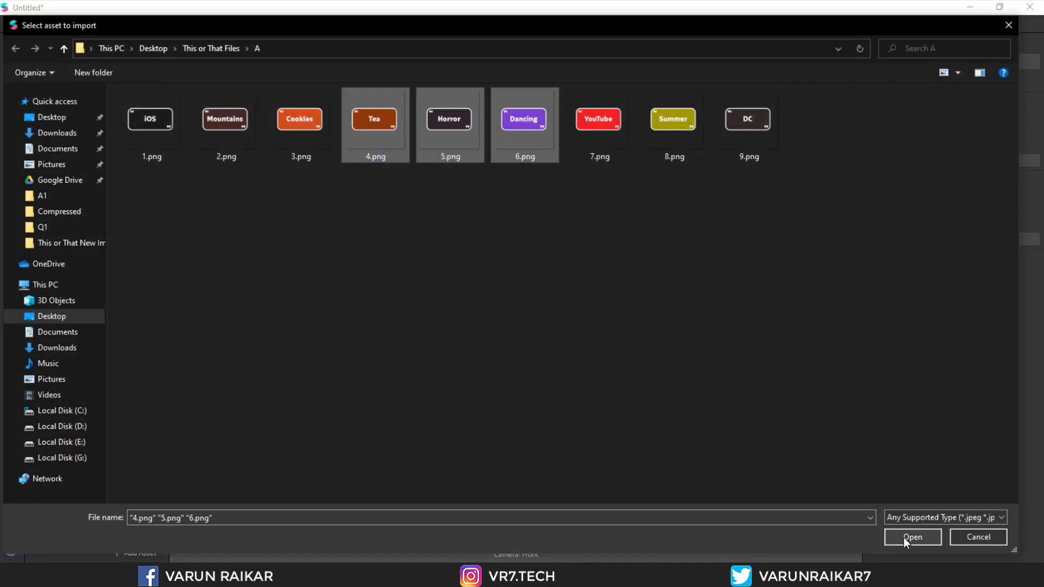
pyautogui.click(904, 538)
# Step: Import 7.png to 9.png from the A folder as the texture of the Q3_1 animation sequence
pyautogui.scroll(-1, 122, 474)
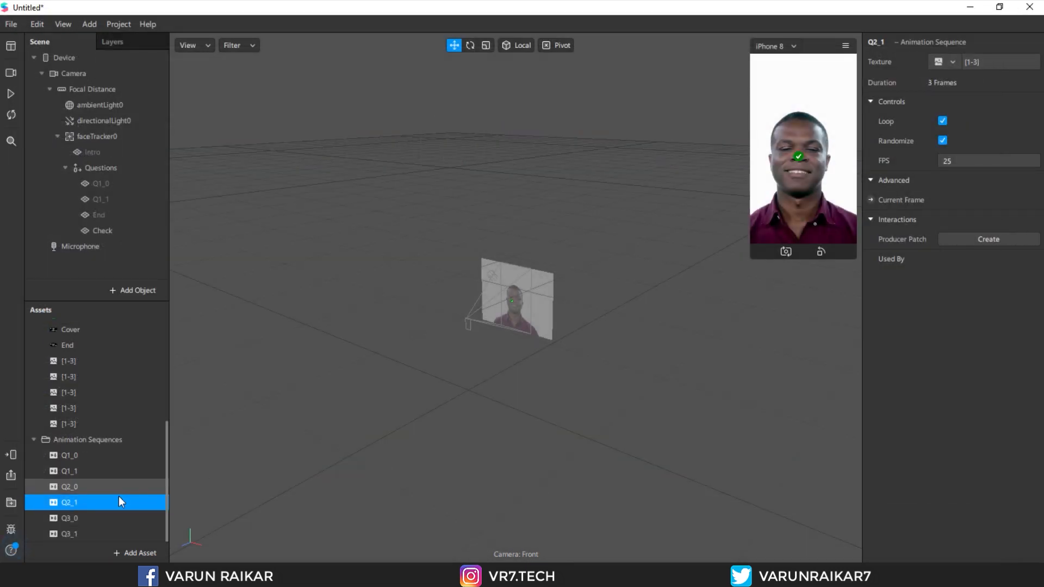
pyautogui.click(115, 532)
pyautogui.click(1000, 61)
pyautogui.moveTo(565, 190); pyautogui.dragTo(811, 121)
pyautogui.click(904, 537)
# Step: Enable No compression for all six [1-3] texture sequences together
pyautogui.scroll(3, 100, 391)
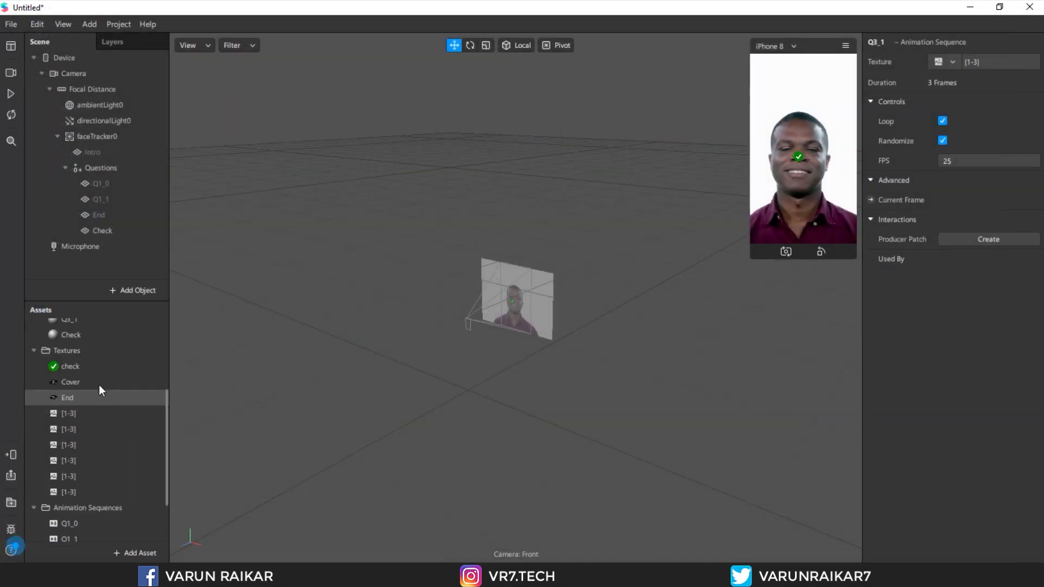
pyautogui.click(101, 426)
pyautogui.click(100, 412)
pyautogui.click(103, 490)
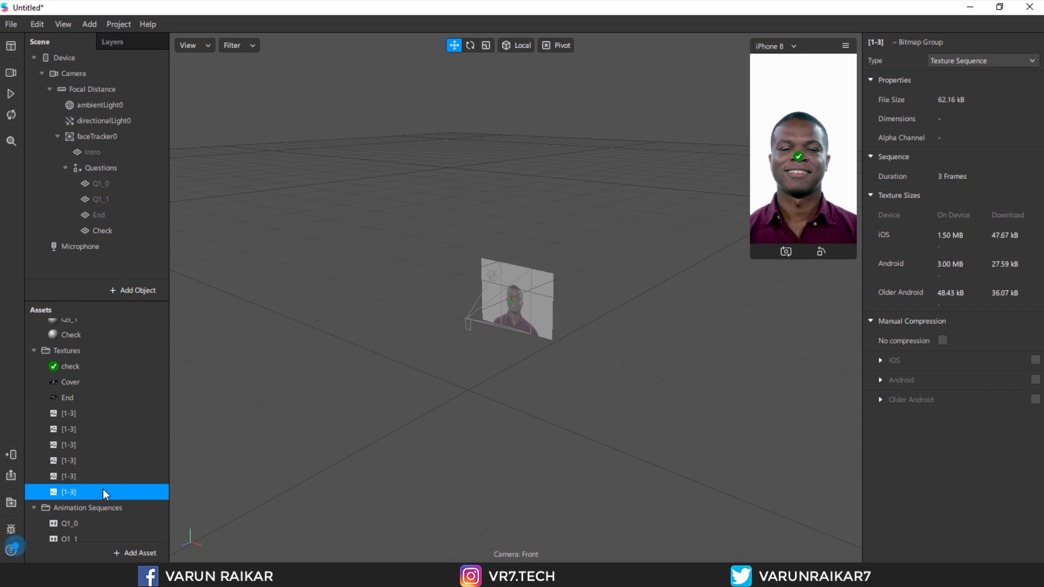
pyautogui.keyDown('shift'); pyautogui.click(101, 413); pyautogui.keyUp('shift')
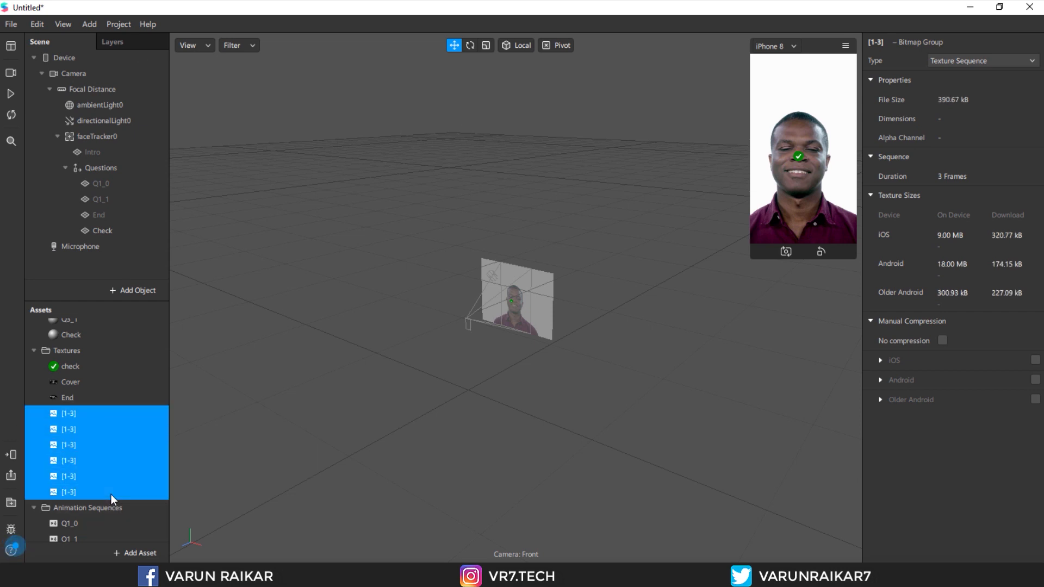
pyautogui.click(943, 341)
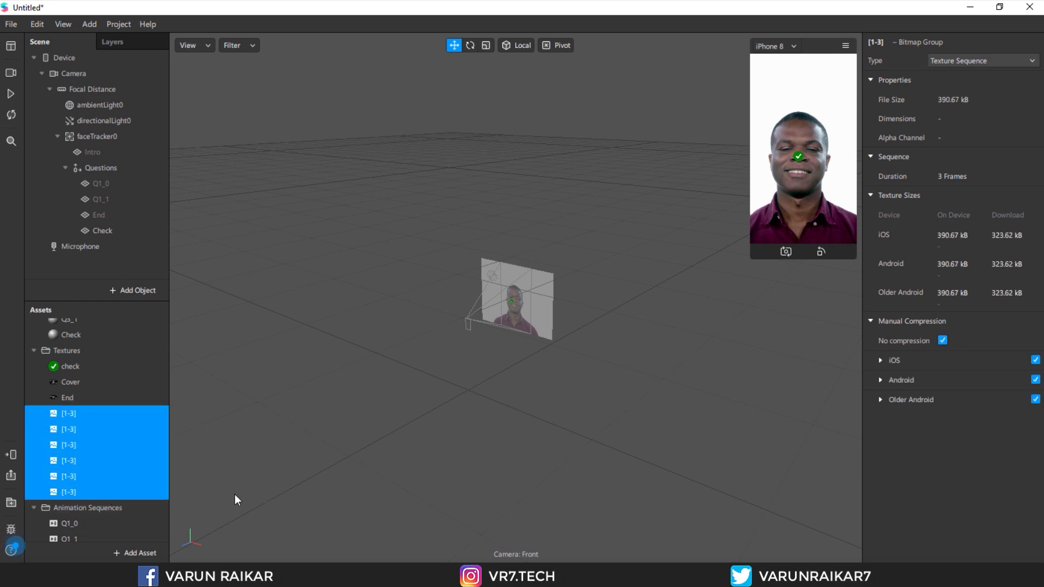
# Step: Assign the Q1_0 and Q1_1 animation sequences as textures of the Q1_0 and Q1_1 materials respectively
pyautogui.click(81, 397)
pyautogui.scroll(2, 97, 397)
pyautogui.scroll(-4, 97, 409)
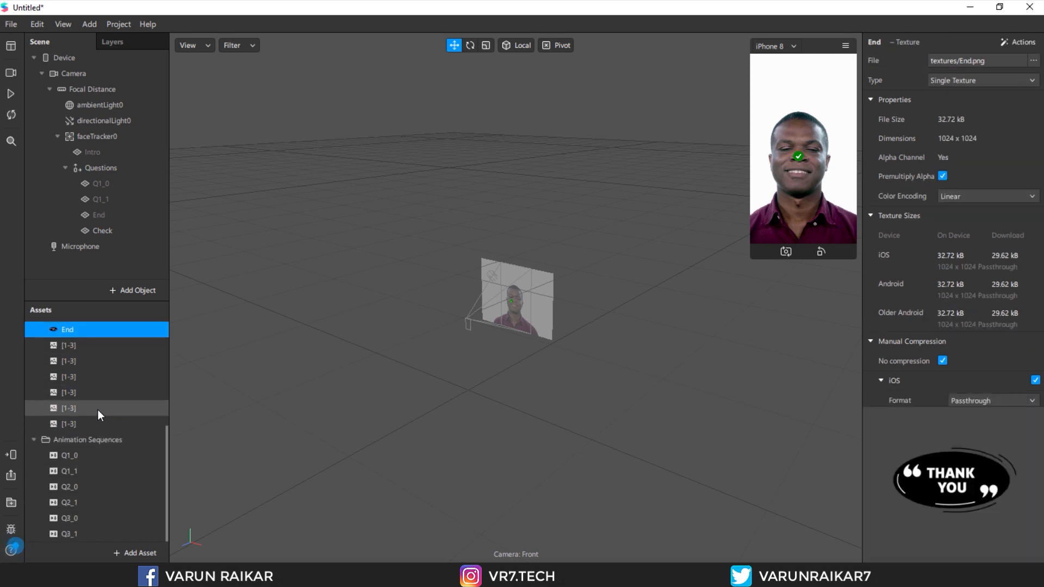
pyautogui.scroll(3, 98, 449)
pyautogui.scroll(6, 103, 409)
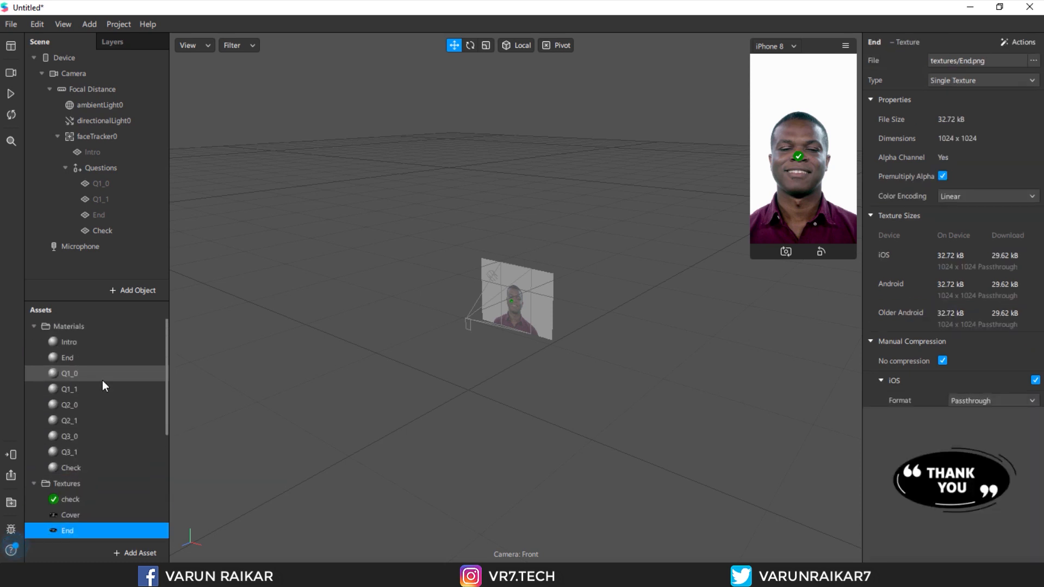
pyautogui.click(102, 375)
pyautogui.click(969, 141)
pyautogui.click(973, 218)
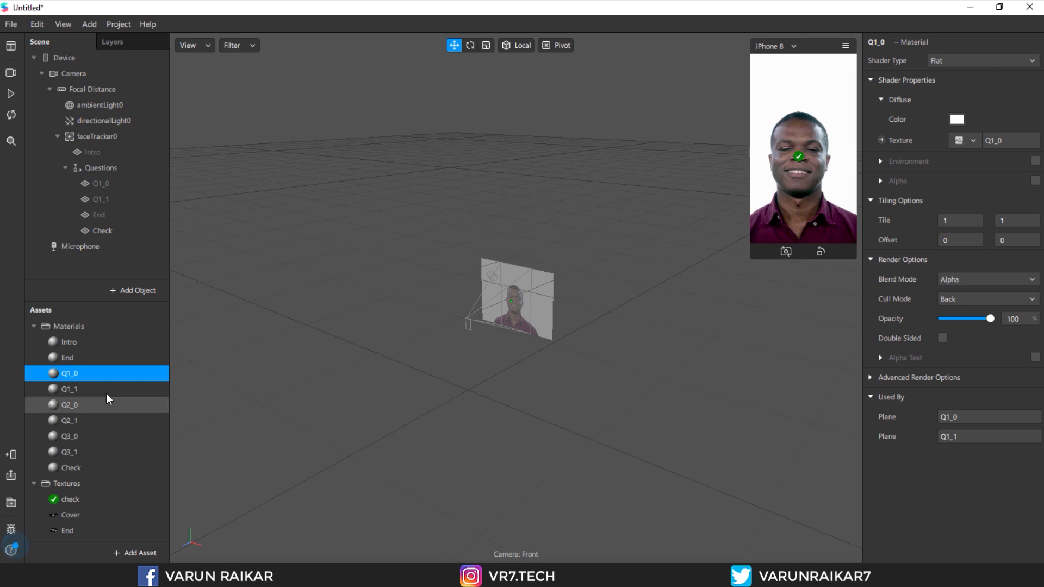
pyautogui.click(81, 389)
pyautogui.click(969, 141)
pyautogui.click(974, 236)
# Step: Assign the Q2_0 and Q2_1 animation sequences as textures of the Q2_0 and Q2_1 materials respectively
pyautogui.click(82, 405)
pyautogui.click(969, 141)
pyautogui.click(976, 254)
pyautogui.click(120, 427)
pyautogui.click(970, 141)
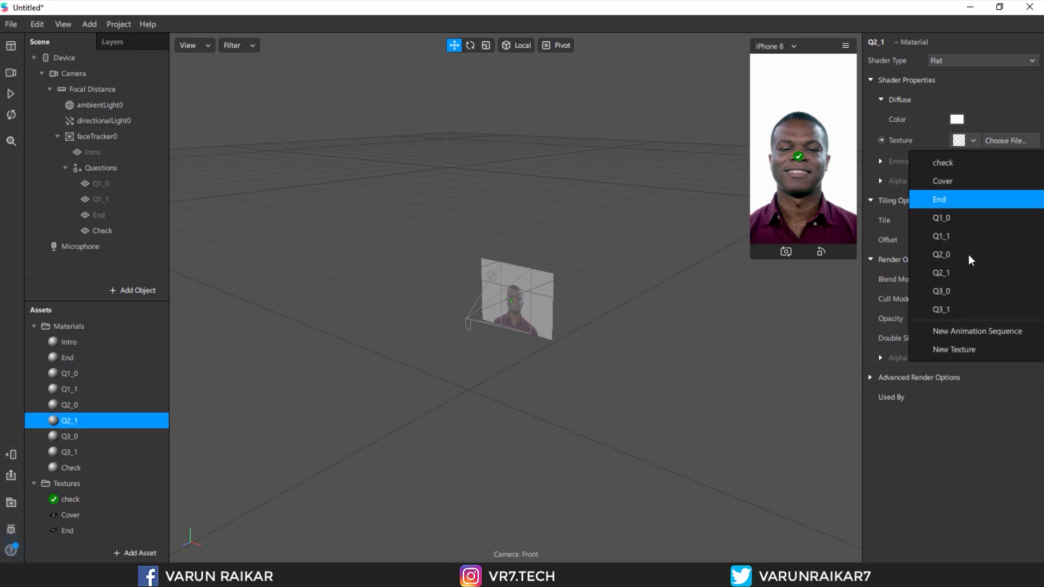
pyautogui.click(975, 281)
# Step: Assign the Q3_0 and Q3_1 animation sequences as textures of the Q3_0 and Q3_1 materials respectively
pyautogui.click(75, 442)
pyautogui.click(958, 141)
pyautogui.click(976, 291)
pyautogui.click(92, 454)
pyautogui.click(969, 141)
pyautogui.click(960, 303)
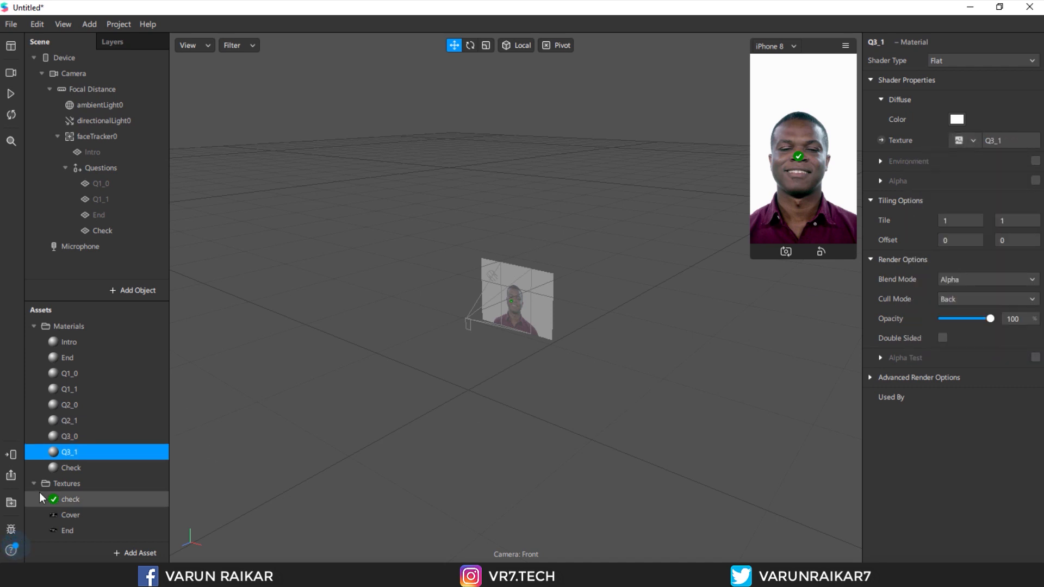
pyautogui.click(90, 483)
pyautogui.click(96, 473)
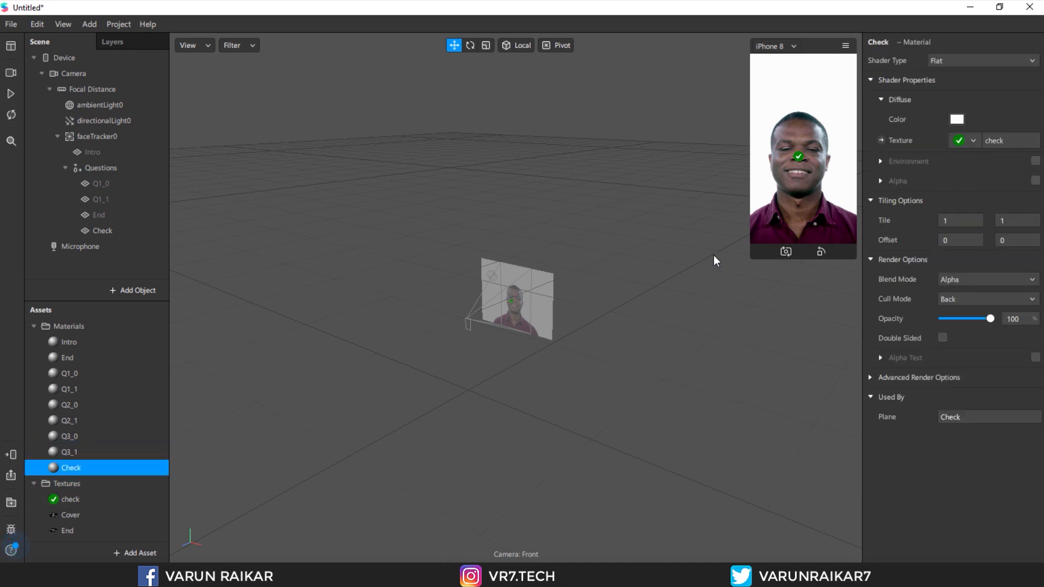
pyautogui.click(103, 231)
pyautogui.rightClick(102, 233)
pyautogui.click(123, 356)
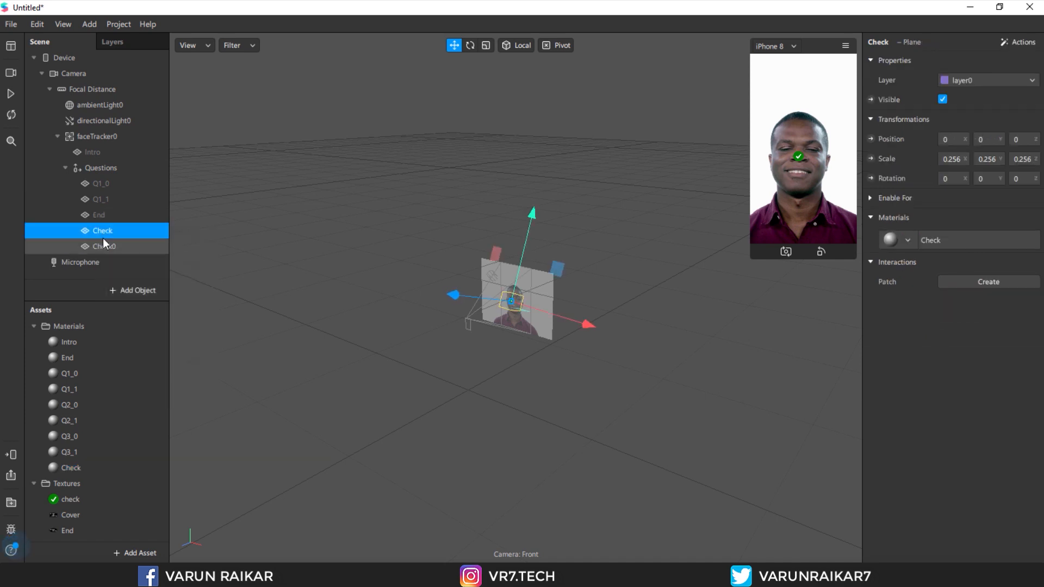
pyautogui.click(125, 247)
pyautogui.press('Delete')
# Step: Rename the Check plane to Left_Check
pyautogui.doubleClick(101, 231)
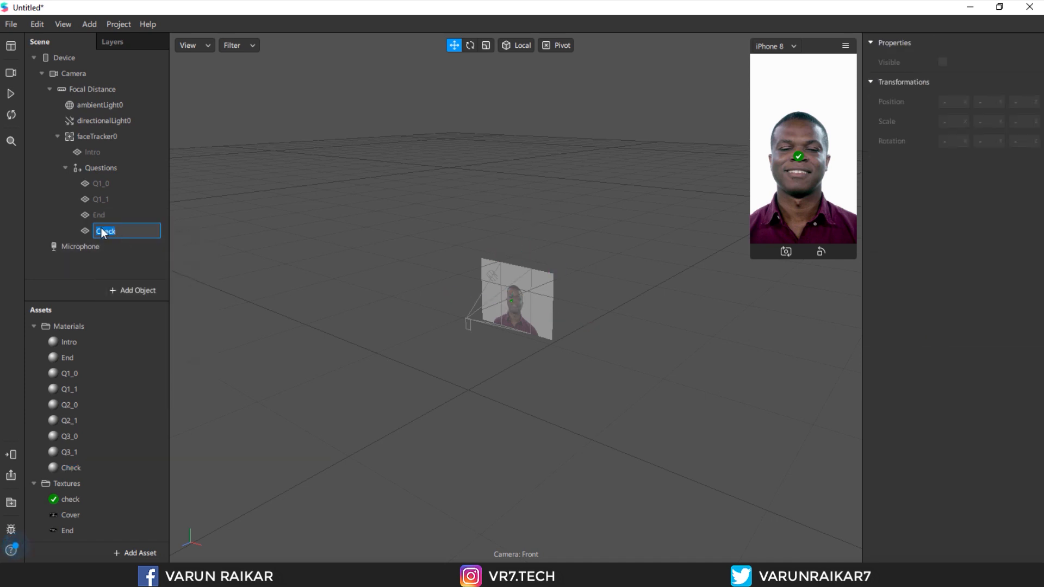
pyautogui.write('Left_')
pyautogui.press('Return')
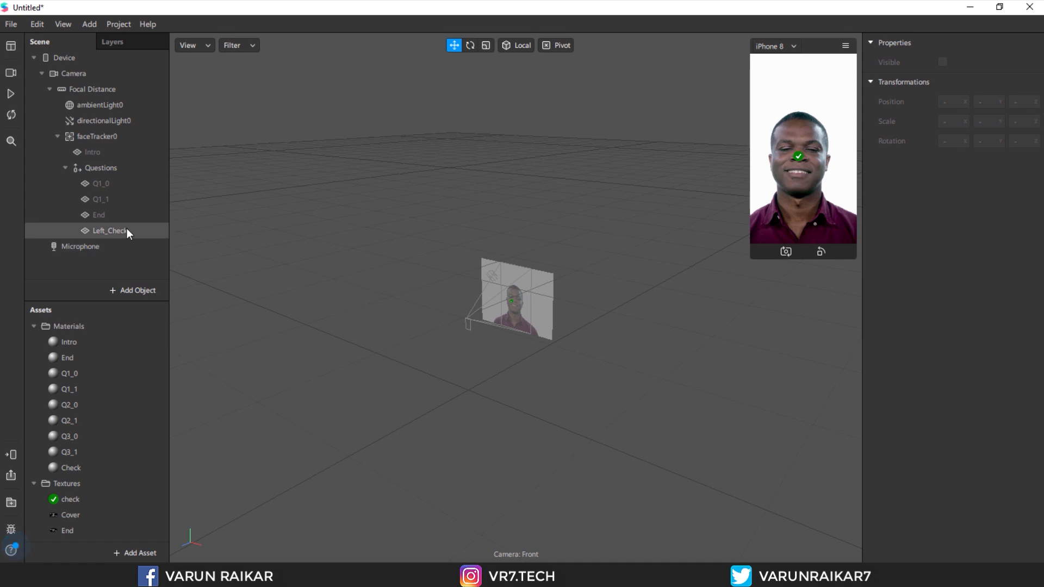
pyautogui.click(126, 231)
pyautogui.scroll(5, 562, 280)
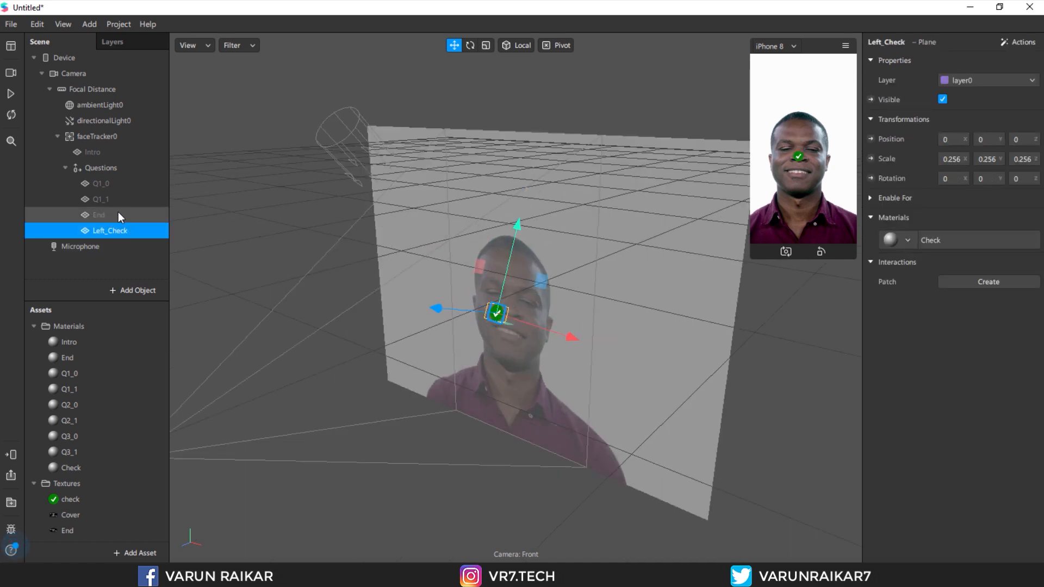
# Step: Make the Q1_0 and Q1_1 planes visible and assign the Q1_1 material to the Q1_1 plane
pyautogui.click(101, 184)
pyautogui.click(943, 99)
pyautogui.click(164, 199)
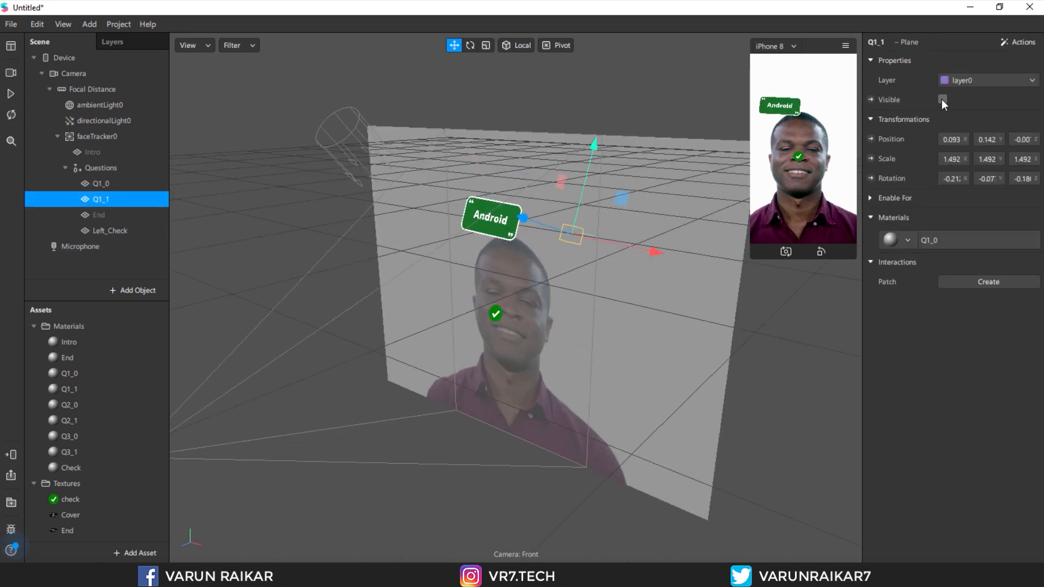
pyautogui.click(942, 99)
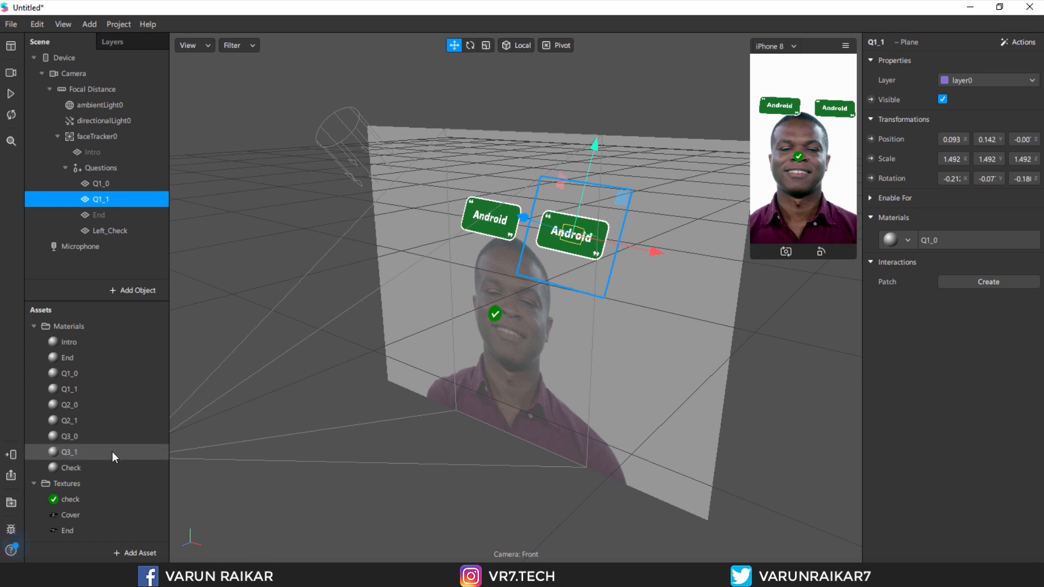
pyautogui.click(922, 247)
pyautogui.click(938, 321)
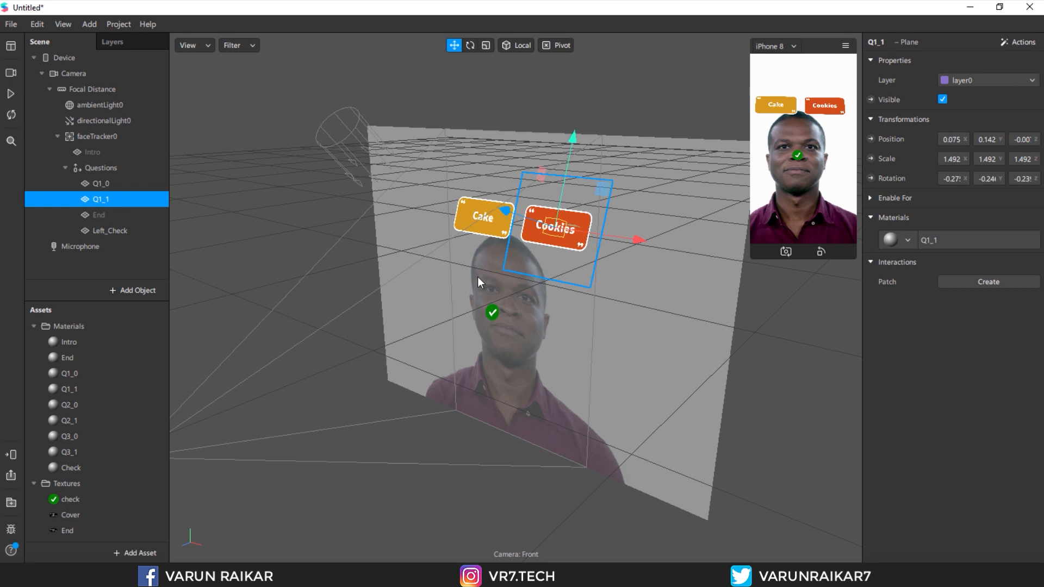
# Step: Shrink the Left_Check plane to a scale of about 0.189 and position it at the lower edge of the Q1_0 card
pyautogui.click(125, 230)
pyautogui.moveTo(501, 258); pyautogui.dragTo(517, 187)
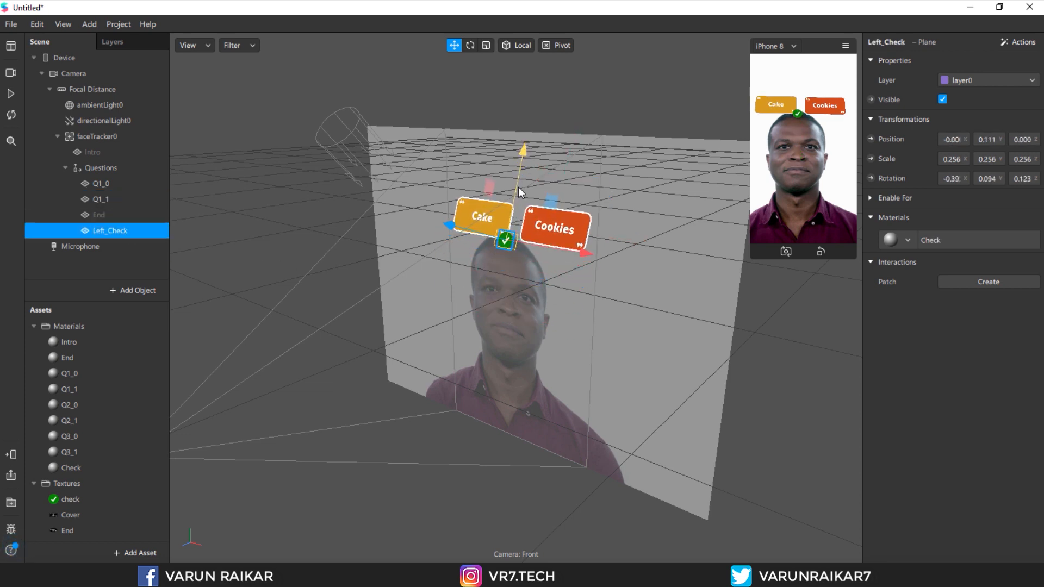
pyautogui.press('r')
pyautogui.moveTo(509, 244); pyautogui.dragTo(557, 198)
pyautogui.press('w')
pyautogui.moveTo(579, 252); pyautogui.dragTo(547, 249)
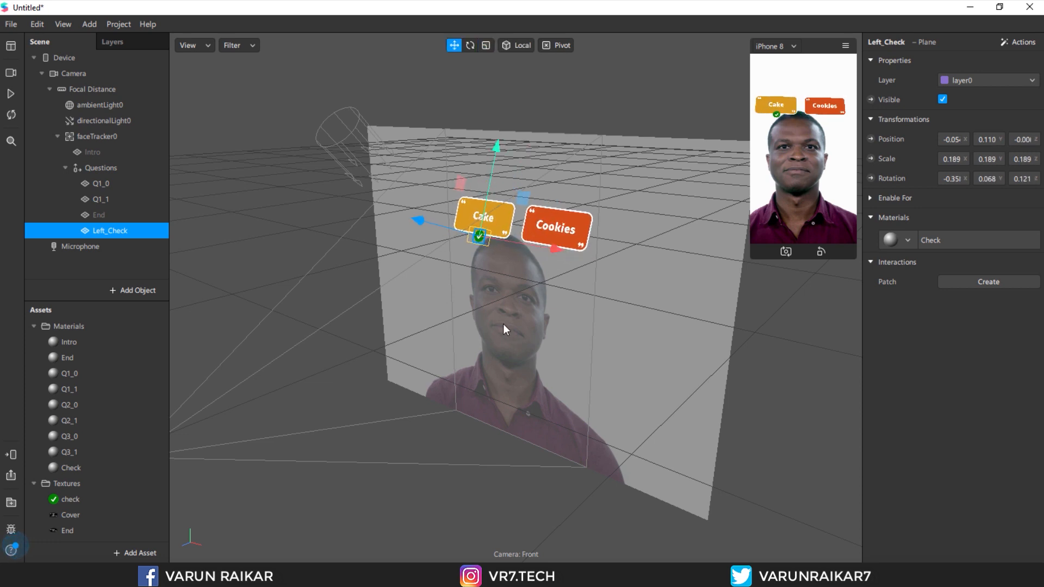
# Step: Duplicate the Left_Check plane as Right_Check and move it along X to about 0.078, beneath the Q1_1 card
pyautogui.hotkey('ctrl', 'd')
pyautogui.doubleClick(112, 244)
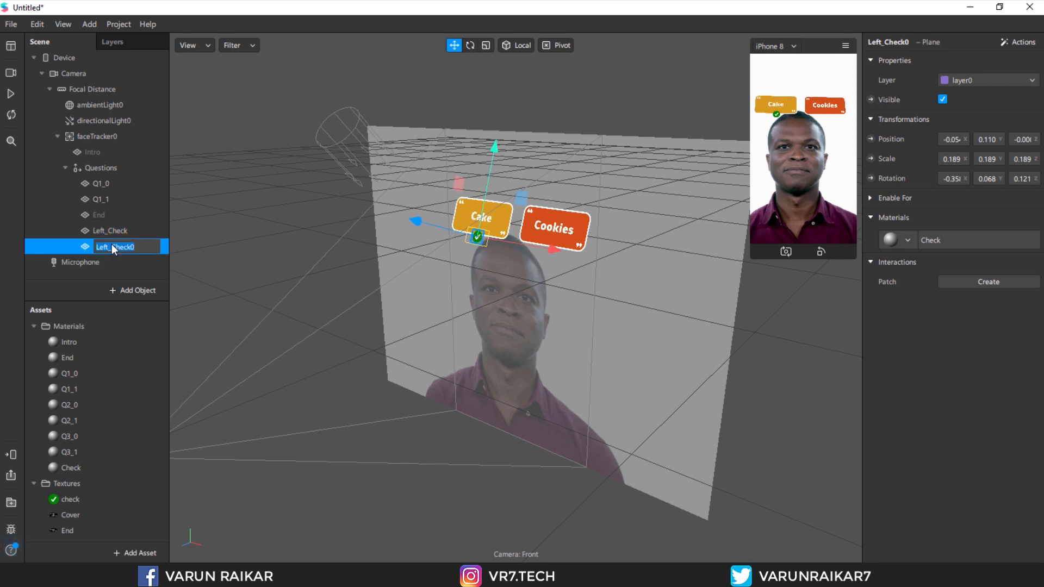
pyautogui.press('Left')
pyautogui.press('Left')
pyautogui.press('BackSpace')
pyautogui.press('BackSpace')
pyautogui.press('BackSpace')
pyautogui.press('BackSpace')
pyautogui.write('Right')
pyautogui.press('Return')
pyautogui.moveTo(553, 249); pyautogui.dragTo(640, 261)
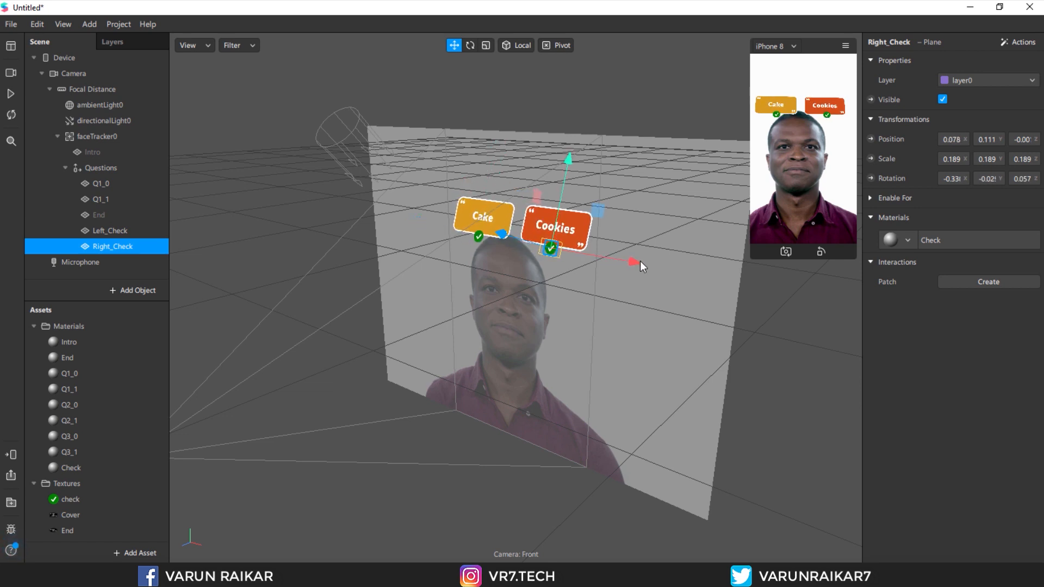
pyautogui.click(667, 300)
# Step: Play and pause the preview video to check how the question cards and check marks follow the face
pyautogui.click(13, 92)
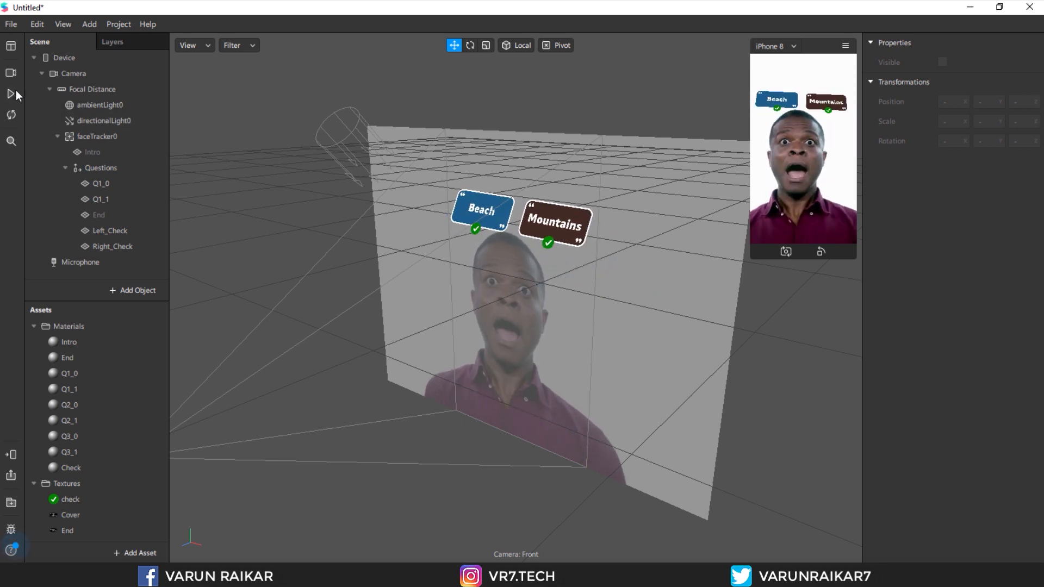
pyautogui.click(11, 93)
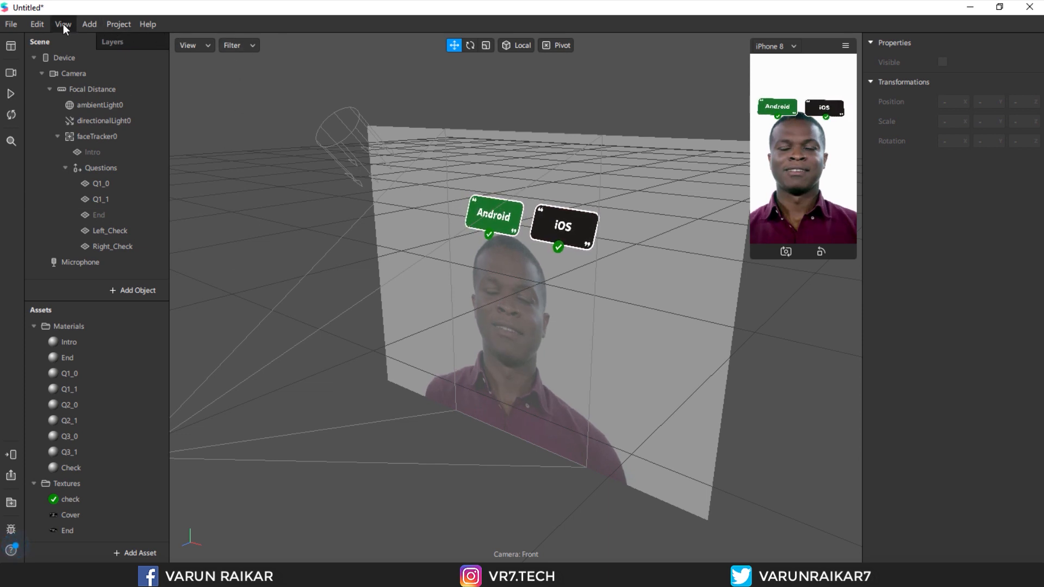
pyautogui.scroll(-1, 115, 409)
pyautogui.scroll(1, 115, 409)
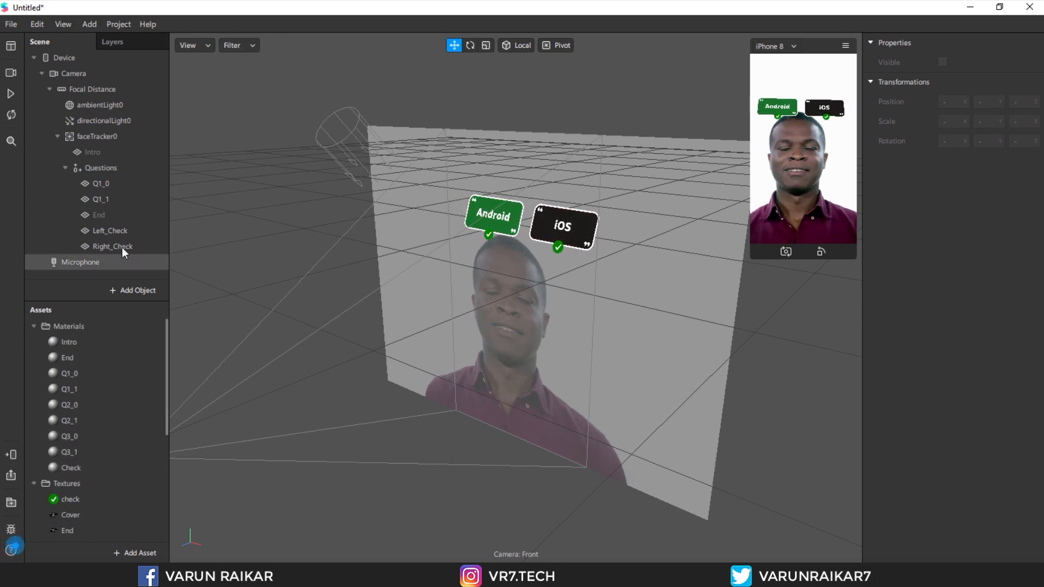
# Step: Hide the Q1_0 and Q1_1 question planes and both check-mark planes
pyautogui.click(122, 199)
pyautogui.keyDown('ctrl'); pyautogui.click(129, 184); pyautogui.keyUp('ctrl')
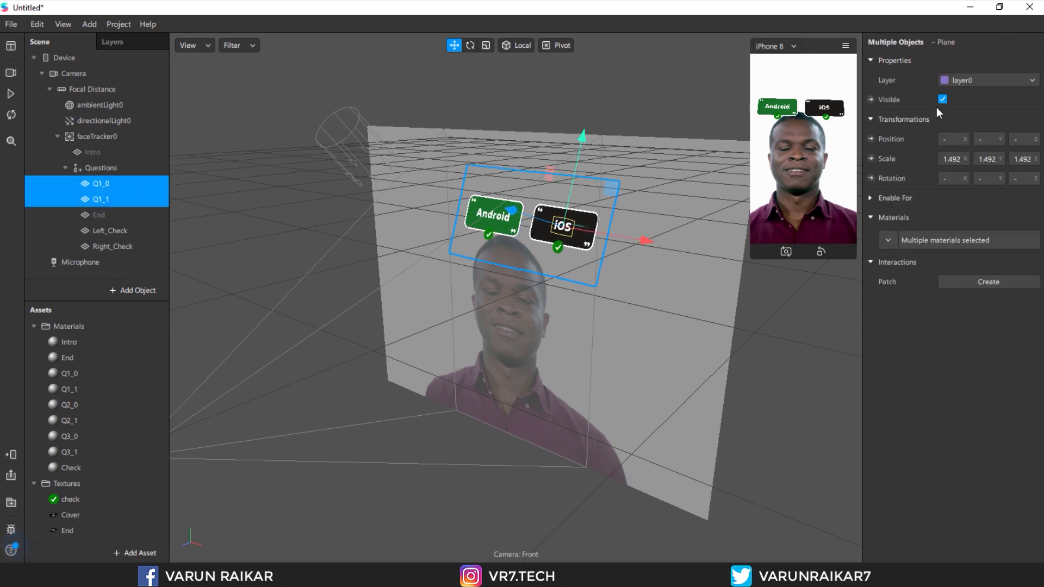
pyautogui.click(942, 100)
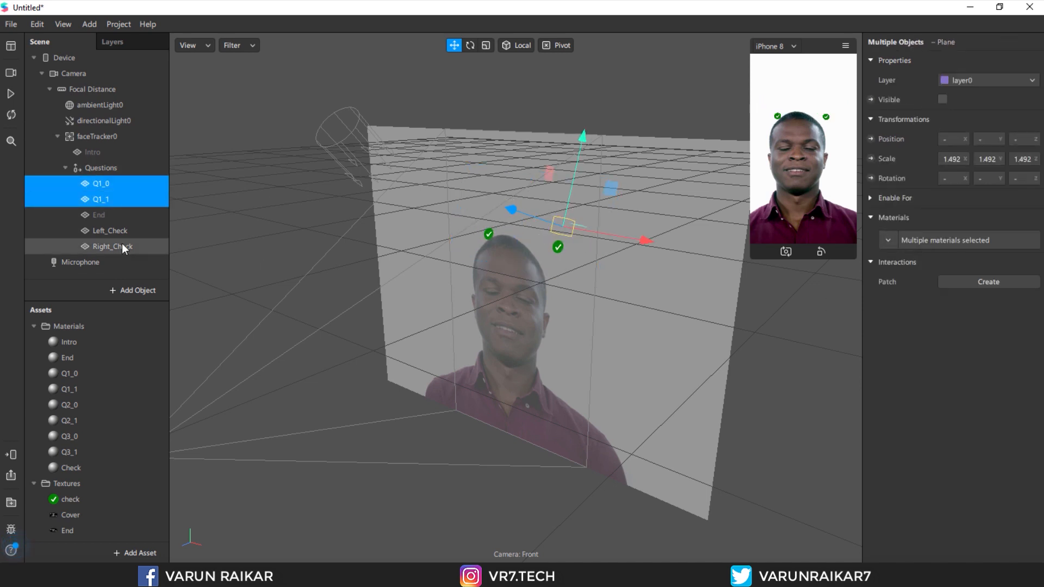
pyautogui.click(117, 247)
pyautogui.keyDown('ctrl'); pyautogui.click(111, 231); pyautogui.keyUp('ctrl')
pyautogui.click(943, 100)
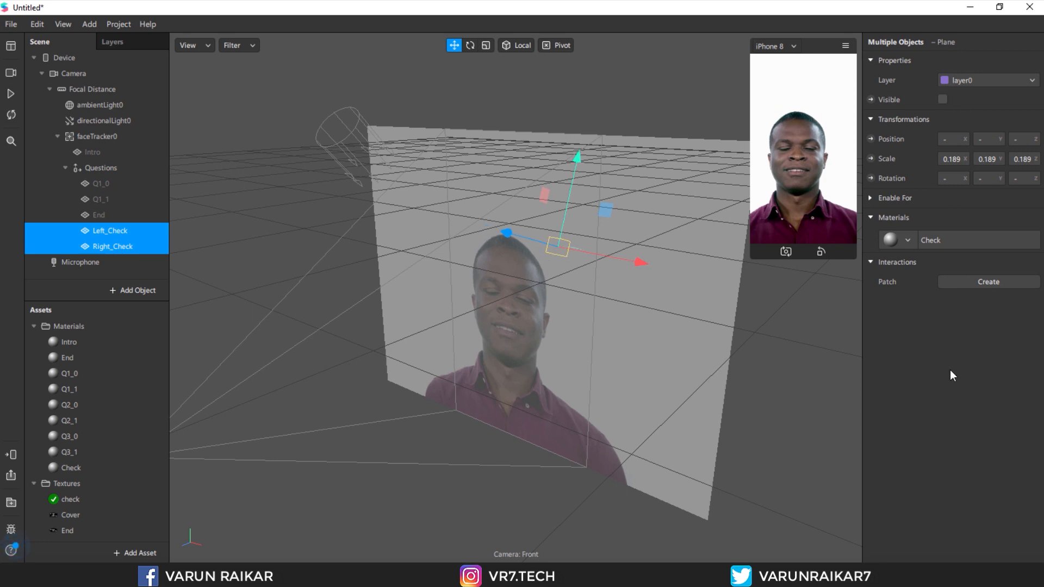
# Step: Duplicate the Q1_0 and Q1_1 planes and order both copies below the originals in the Questions group
pyautogui.click(119, 216)
pyautogui.click(122, 186)
pyautogui.keyDown('ctrl'); pyautogui.click(124, 204); pyautogui.keyUp('ctrl')
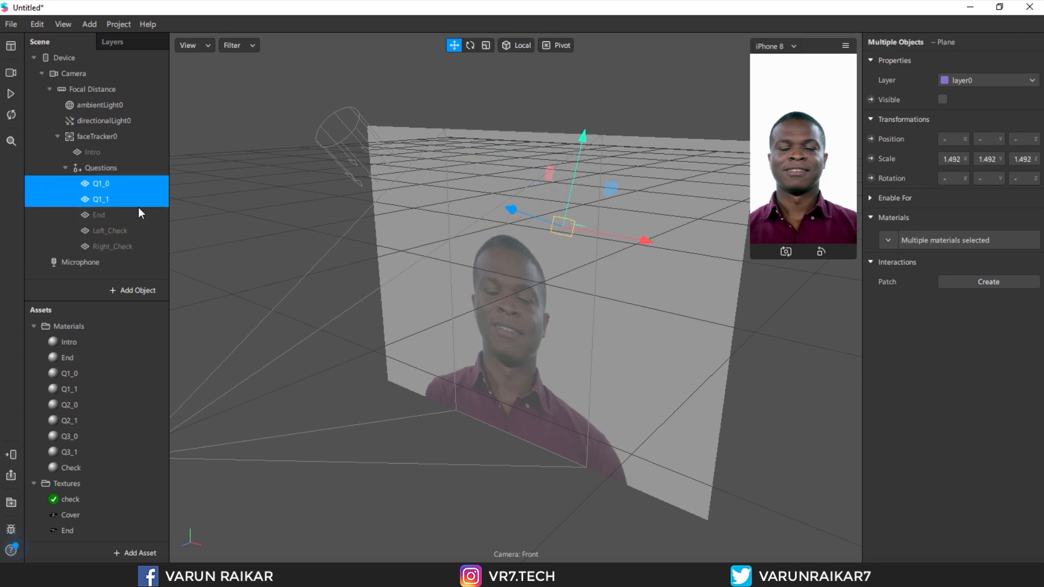
pyautogui.hotkey('ctrl', 'd')
pyautogui.click(112, 187)
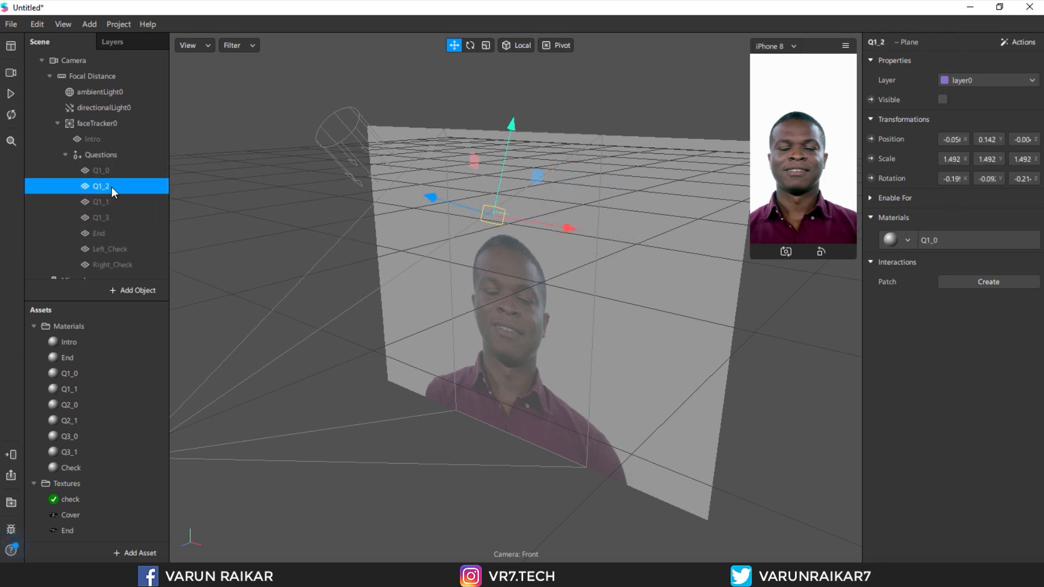
pyautogui.moveTo(119, 214); pyautogui.dragTo(118, 204)
# Step: Rename the two duplicated question planes to Q2_0 and Q2_1
pyautogui.doubleClick(106, 203)
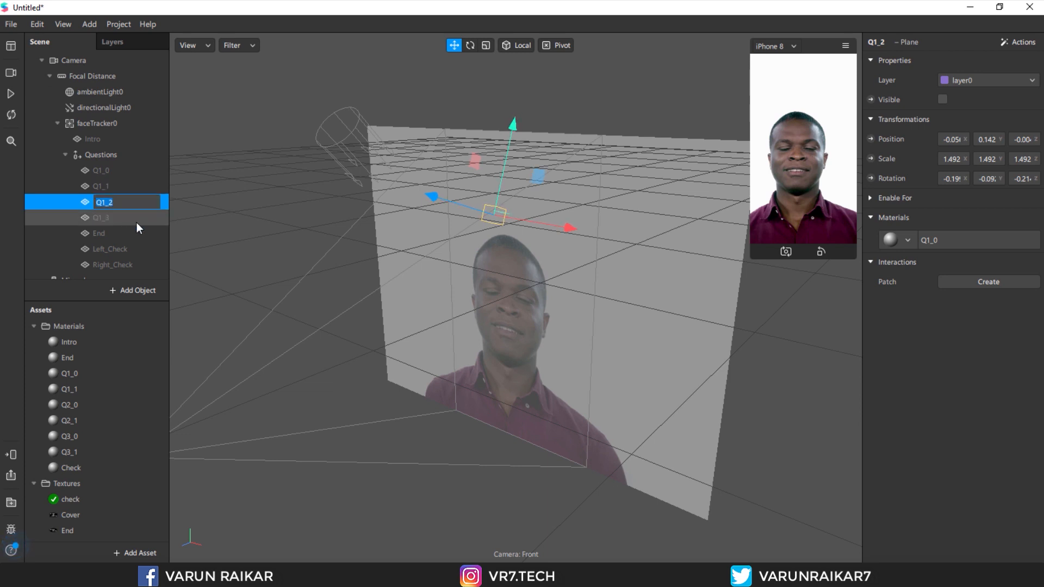
pyautogui.press('BackSpace')
pyautogui.press('BackSpace')
pyautogui.press('BackSpace')
pyautogui.write('2_0')
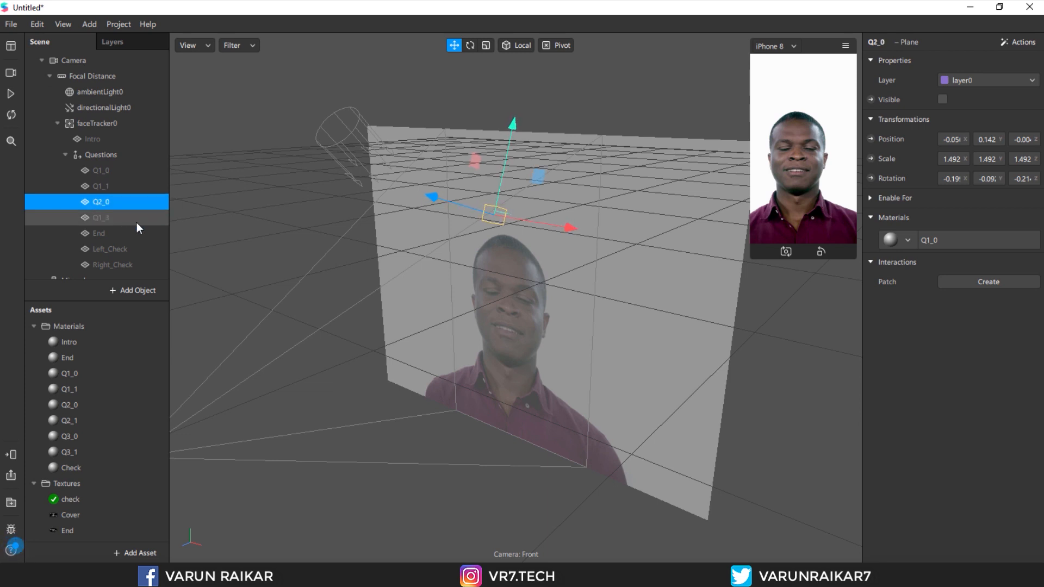
pyautogui.press('Return')
pyautogui.doubleClick(106, 220)
pyautogui.press('BackSpace')
pyautogui.press('BackSpace')
pyautogui.press('BackSpace')
pyautogui.write('2_1')
pyautogui.press('Return')
# Step: Duplicate the Q2_0 and Q2_1 planes and rename the first copy to Q3_0
pyautogui.keyDown('shift'); pyautogui.click(120, 204); pyautogui.keyUp('shift')
pyautogui.hotkey('ctrl', 'd')
pyautogui.doubleClick(109, 192)
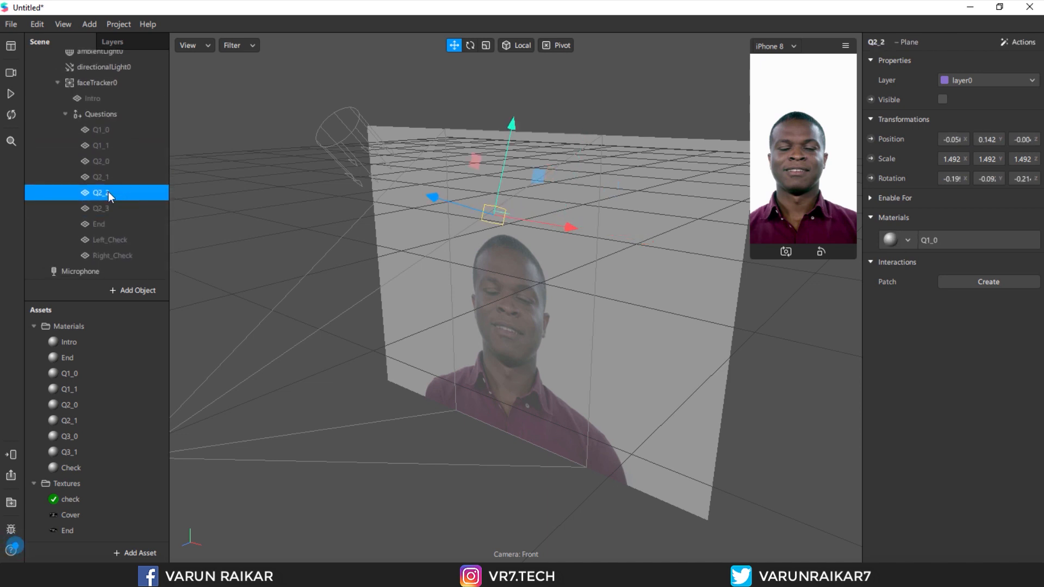
pyautogui.press('BackSpace')
pyautogui.write('0')
pyautogui.press('Left')
pyautogui.press('Left')
pyautogui.press('BackSpace')
pyautogui.write('3')
pyautogui.press('Return')
# Step: Rename the second copy to Q3_1 and move the End plane below Right_Check in the Questions group
pyautogui.doubleClick(116, 210)
pyautogui.press('BackSpace')
pyautogui.write('1')
pyautogui.press('Left')
pyautogui.press('Left')
pyautogui.press('BackSpace')
pyautogui.write('3')
pyautogui.press('Return')
pyautogui.moveTo(129, 223)
pyautogui.mouseDown()
pyautogui.moveTo(138, 282)
pyautogui.moveTo(135, 242)
pyautogui.mouseUp()
pyautogui.click(137, 224)
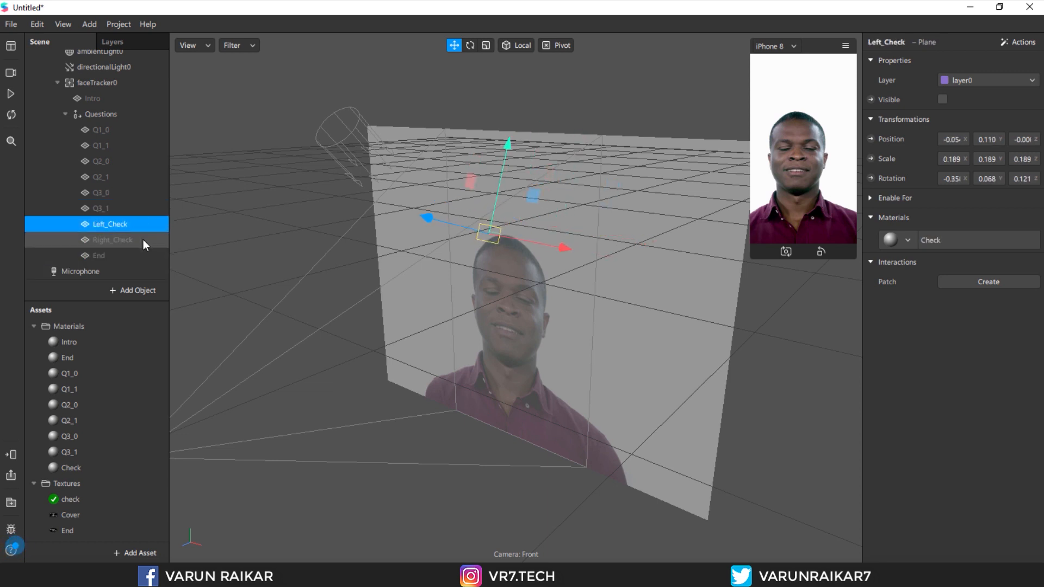
# Step: Assign the Q2_0 and Q2_1 materials to the planes of the same names
pyautogui.scroll(1, 139, 217)
pyautogui.click(128, 188)
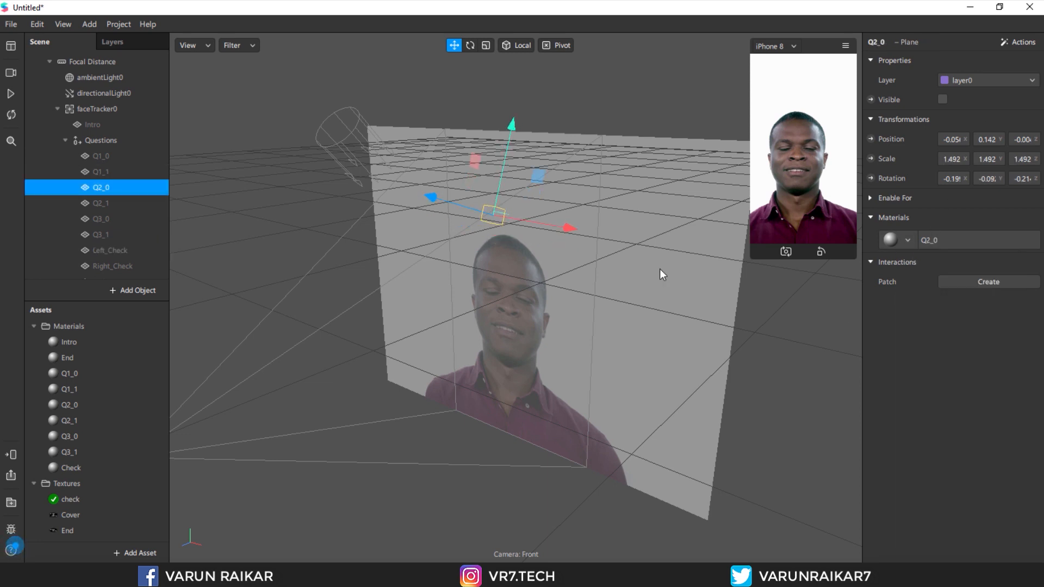
pyautogui.click(112, 205)
pyautogui.click(907, 240)
pyautogui.click(931, 355)
# Step: Assign the Q3_0 and Q3_1 materials to the planes of the same names
pyautogui.click(113, 220)
pyautogui.click(907, 240)
pyautogui.click(930, 373)
pyautogui.click(101, 235)
pyautogui.click(907, 240)
pyautogui.click(931, 392)
# Step: Collapse the Questions group in the scene tree and briefly play the preview video
pyautogui.scroll(-1, 123, 189)
pyautogui.scroll(2, 123, 188)
pyautogui.scroll(-2, 108, 191)
pyautogui.click(64, 114)
pyautogui.click(566, 289)
pyautogui.click(11, 93)
pyautogui.click(11, 94)
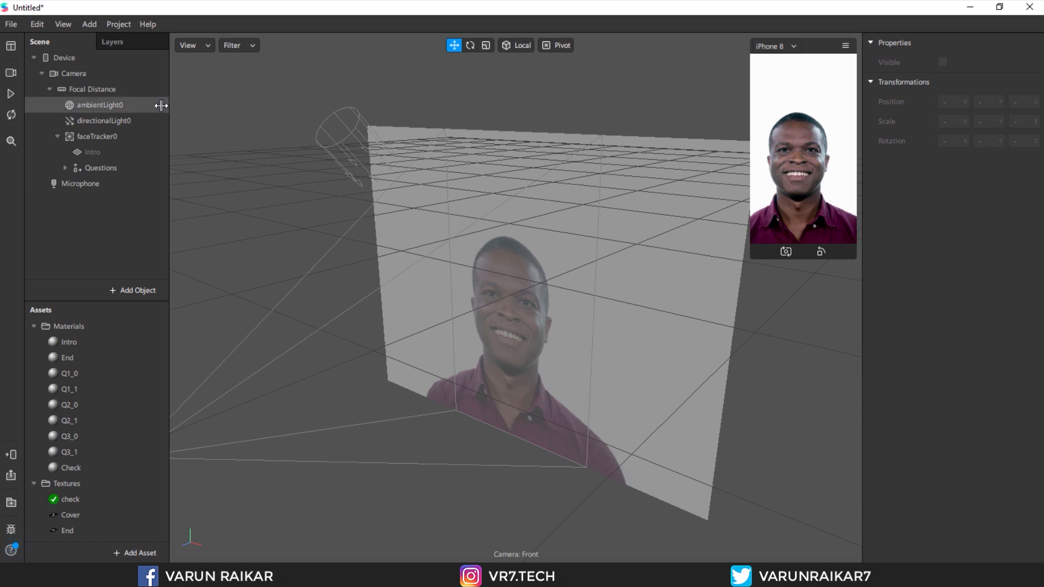
# Step: Open the Patch Editor and enlarge its area
pyautogui.click(63, 24)
pyautogui.click(106, 47)
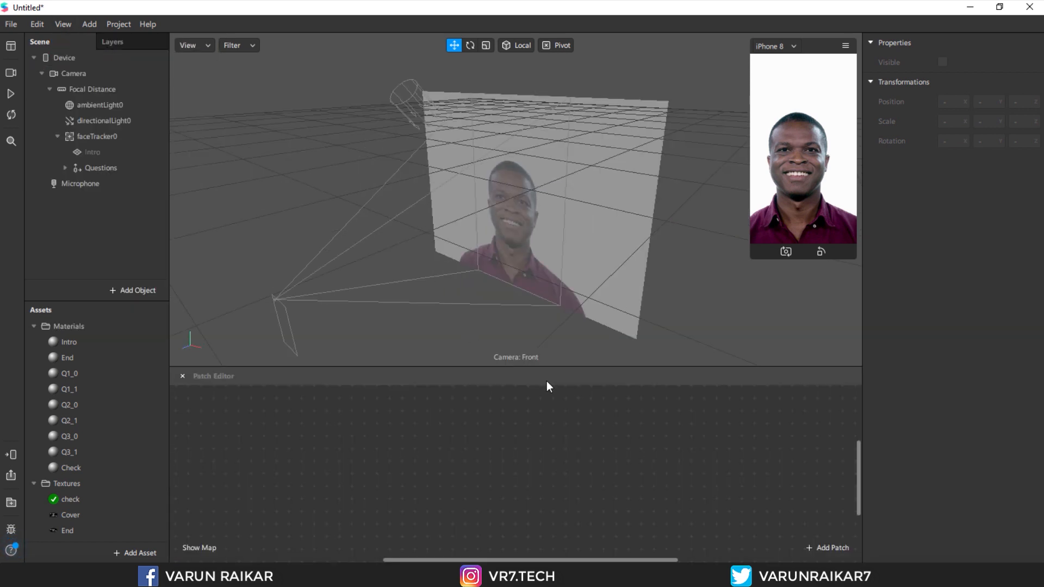
pyautogui.moveTo(548, 369); pyautogui.dragTo(572, 260)
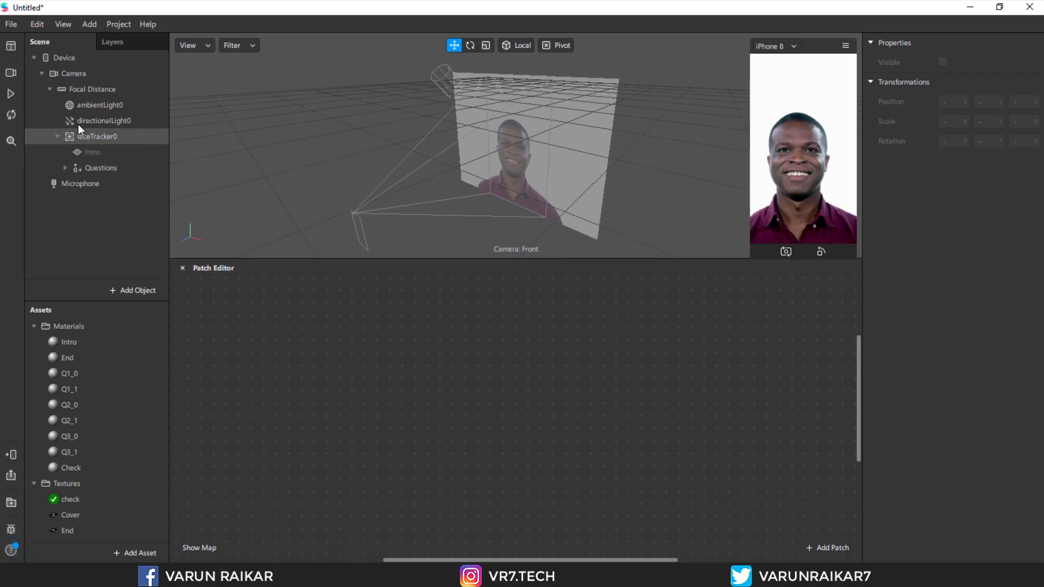
# Step: Add a Camera patch and feed its Video Recording output into a new Delay patch with a duration of 1.5
pyautogui.moveTo(159, 173); pyautogui.dragTo(265, 388)
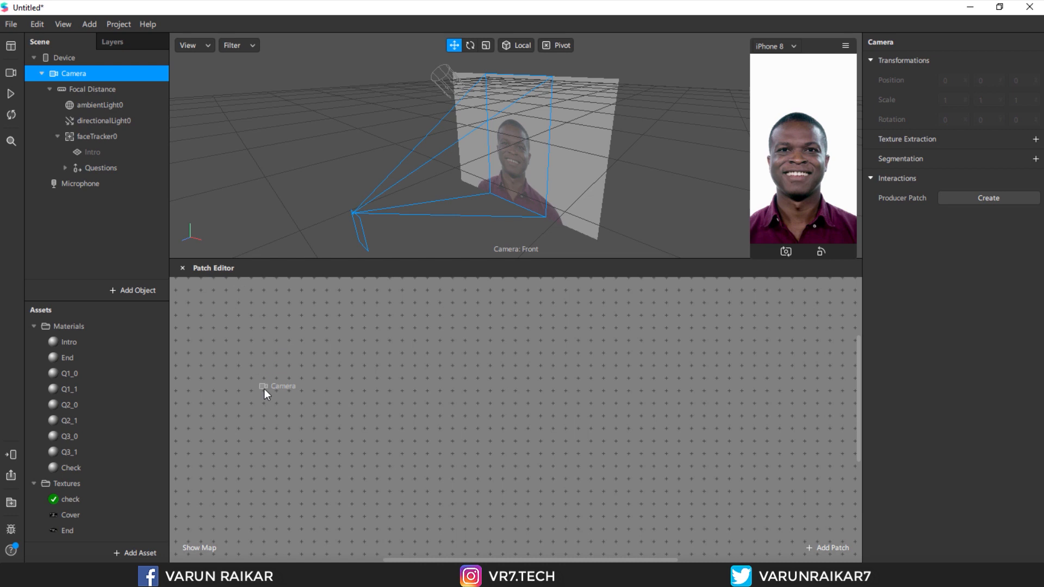
pyautogui.moveTo(266, 431); pyautogui.dragTo(233, 338)
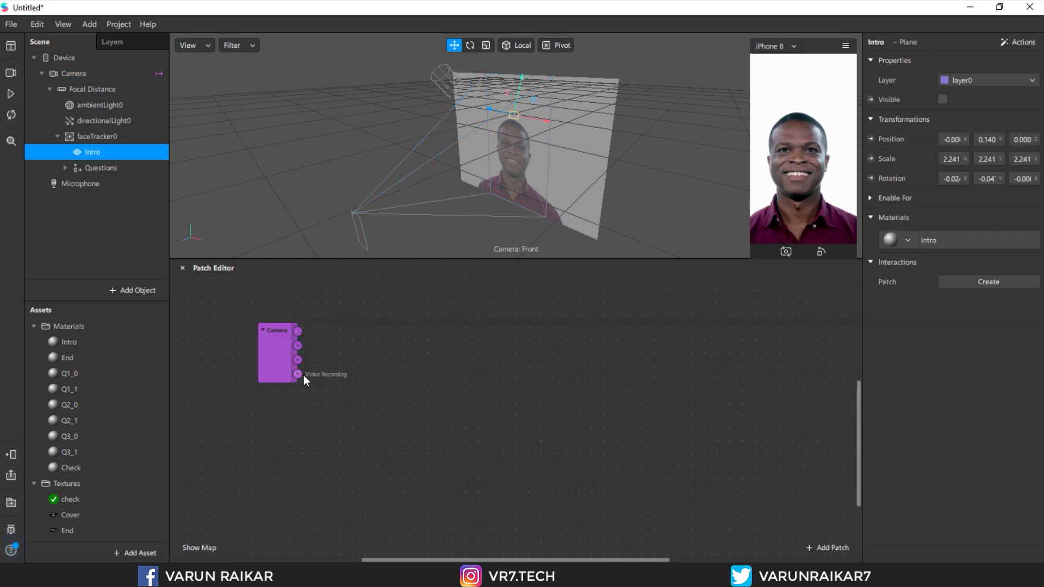
pyautogui.moveTo(299, 374); pyautogui.dragTo(392, 364)
pyautogui.write('dela')
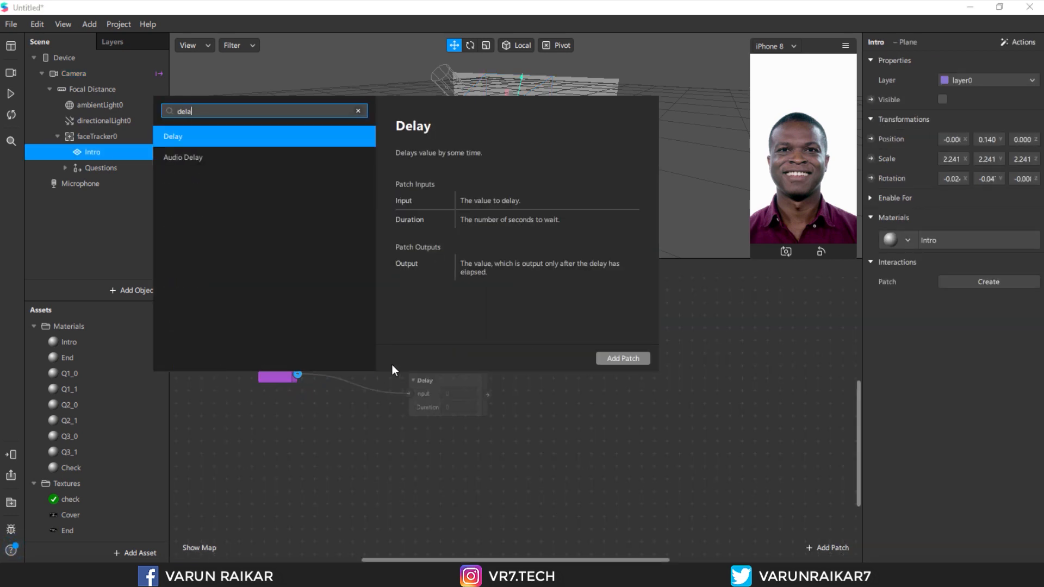
pyautogui.press('Return')
pyautogui.moveTo(428, 379); pyautogui.dragTo(397, 358)
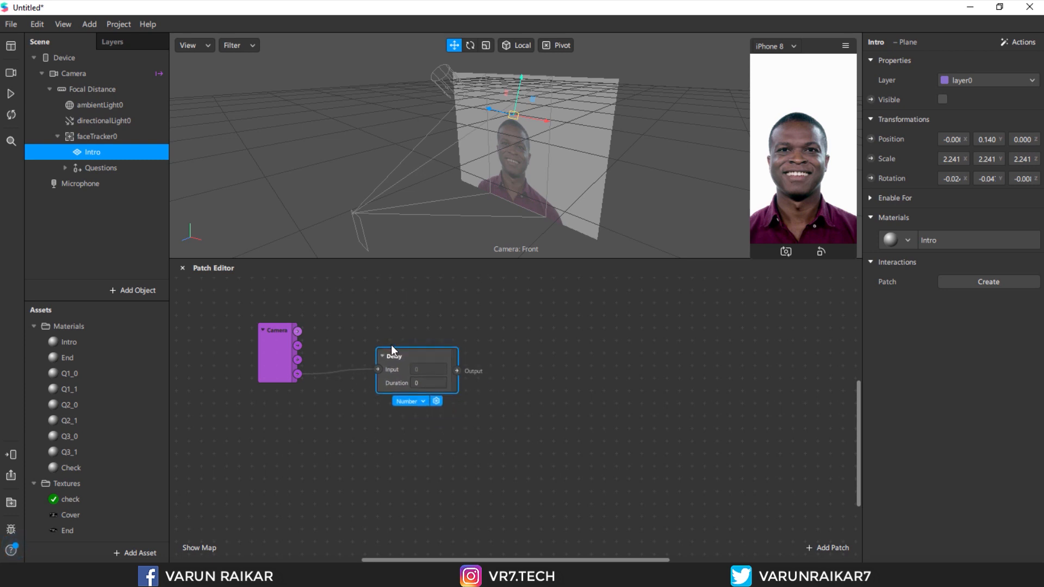
pyautogui.write('1.5')
pyautogui.press('Return')
# Step: Run the Delay output through a new Not patch and connect it to the Intro plane's visibility
pyautogui.moveTo(403, 368); pyautogui.dragTo(524, 334)
pyautogui.click(462, 340)
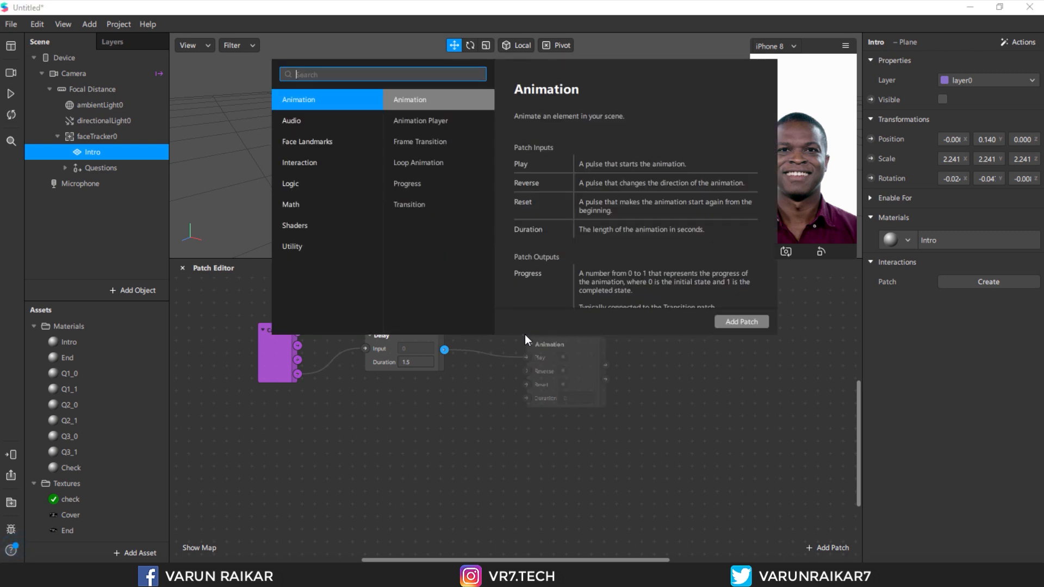
pyautogui.write('not')
pyautogui.press('Return')
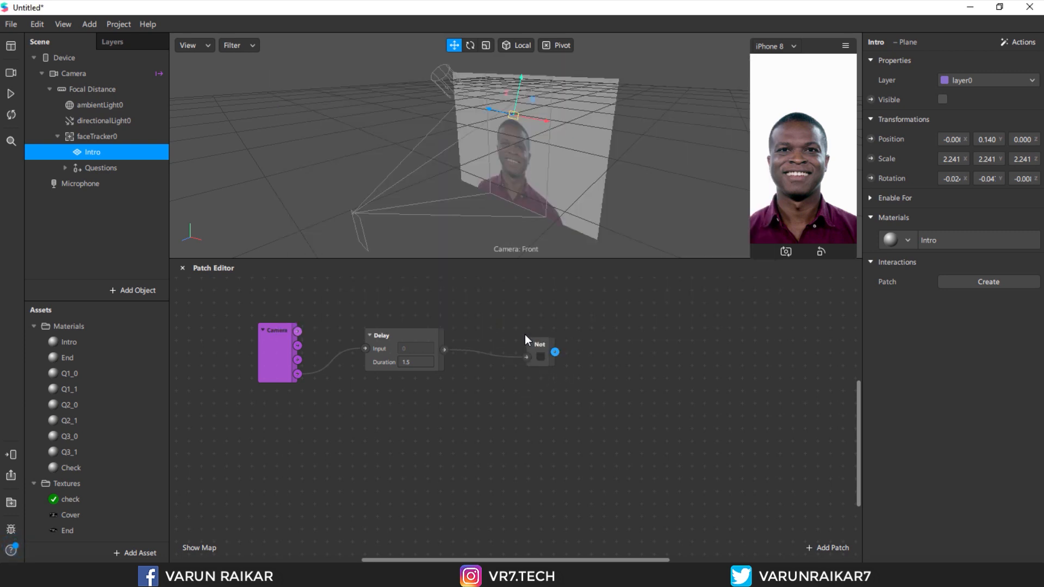
pyautogui.click(870, 100)
pyautogui.moveTo(543, 425); pyautogui.dragTo(554, 353)
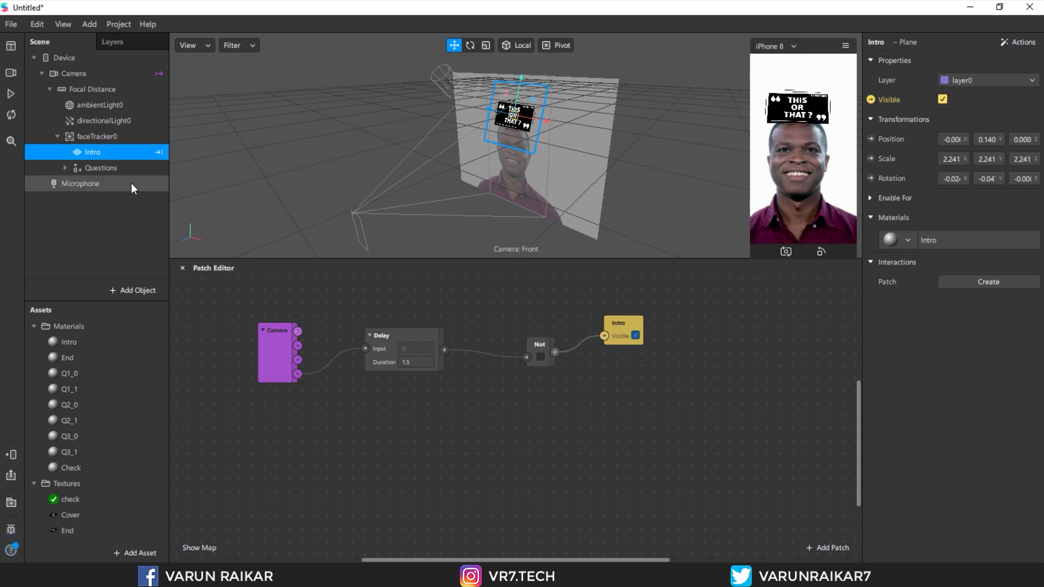
# Step: Expose the Questions group's visibility as a patch and drive it directly from the Delay output
pyautogui.click(129, 169)
pyautogui.click(871, 99)
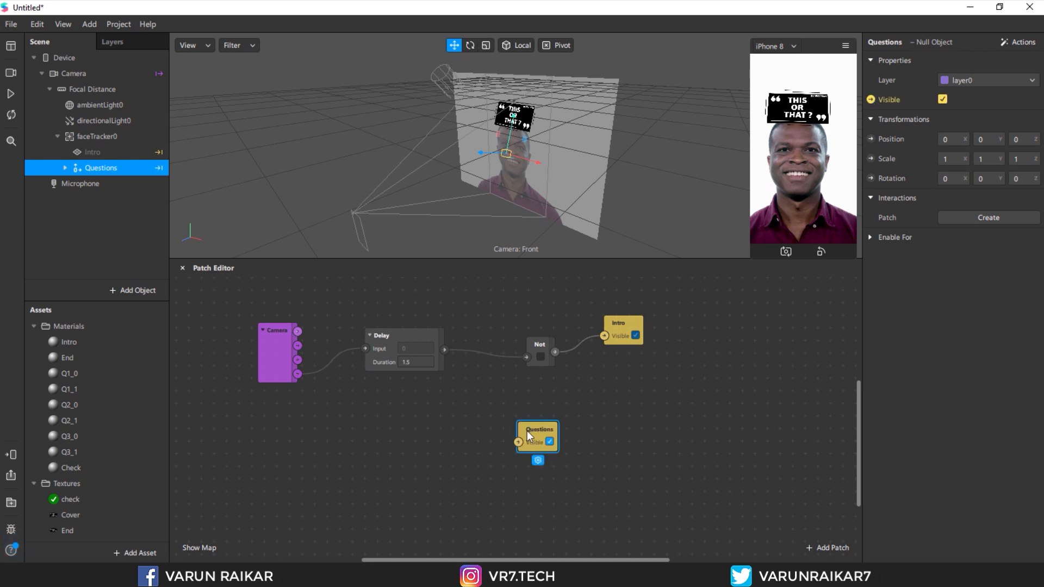
pyautogui.moveTo(518, 442); pyautogui.dragTo(445, 350)
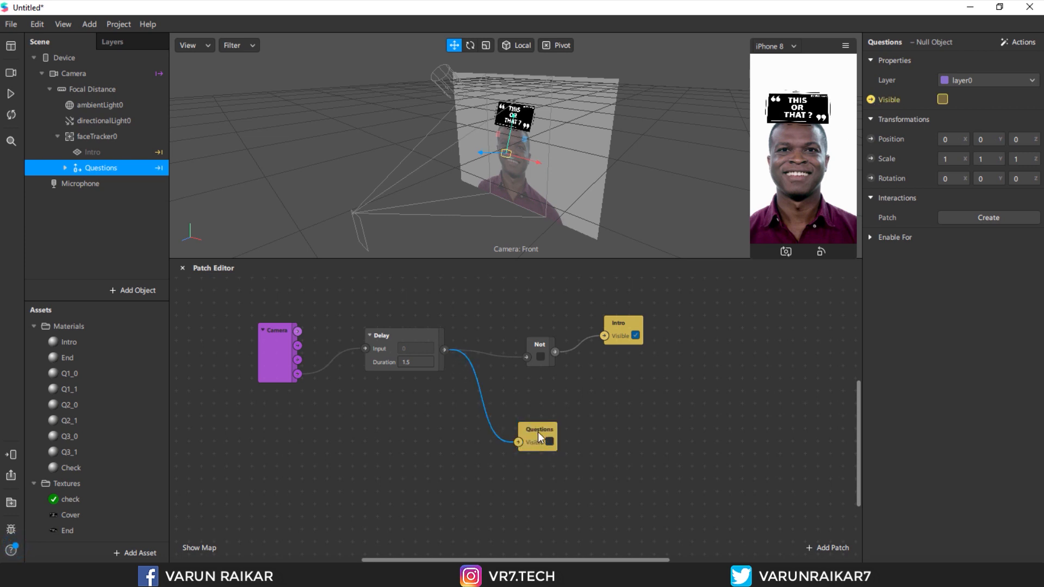
pyautogui.moveTo(538, 435); pyautogui.dragTo(586, 404)
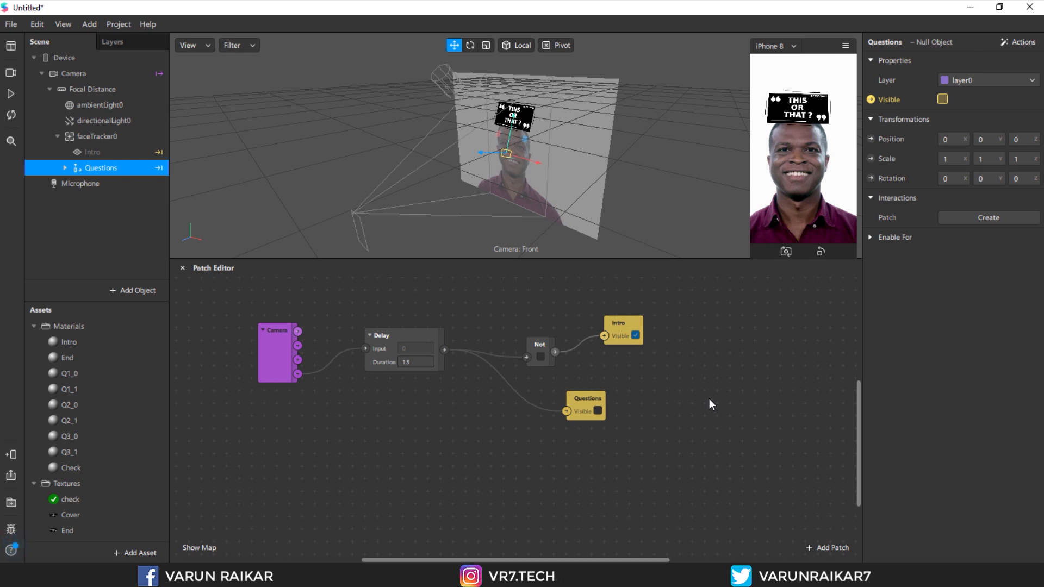
# Step: Add faceTracker0 to the patch graph and arrange its Face Finder, Face Select and face tracker patches below the intro chain
pyautogui.scroll(-2, 709, 399)
pyautogui.moveTo(97, 141); pyautogui.dragTo(259, 445)
pyautogui.click(578, 455)
pyautogui.moveTo(501, 420); pyautogui.dragTo(214, 513)
pyautogui.moveTo(445, 463); pyautogui.dragTo(393, 455)
pyautogui.click(566, 440)
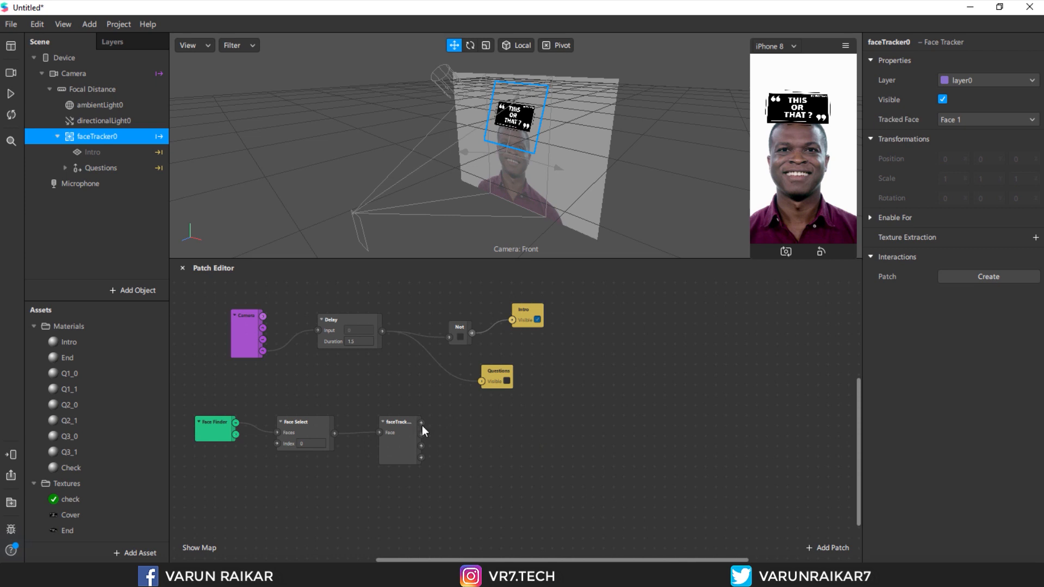
# Step: Feed the first output of the face tracker patch into a new Head Rotation patch
pyautogui.moveTo(425, 423); pyautogui.dragTo(511, 427)
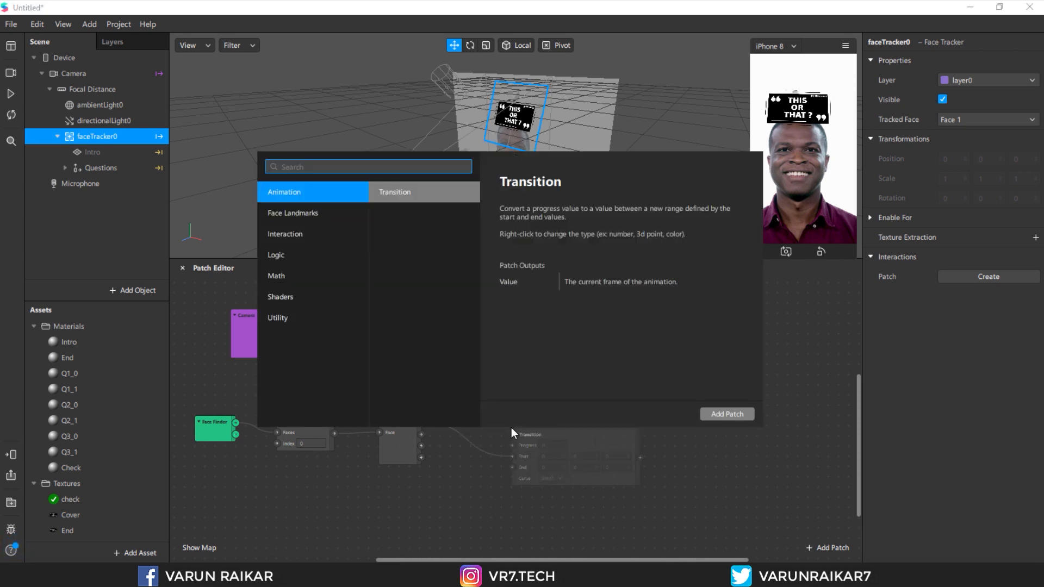
pyautogui.write('head')
pyautogui.press('Down')
pyautogui.press('Down')
pyautogui.press('Down')
pyautogui.press('Return')
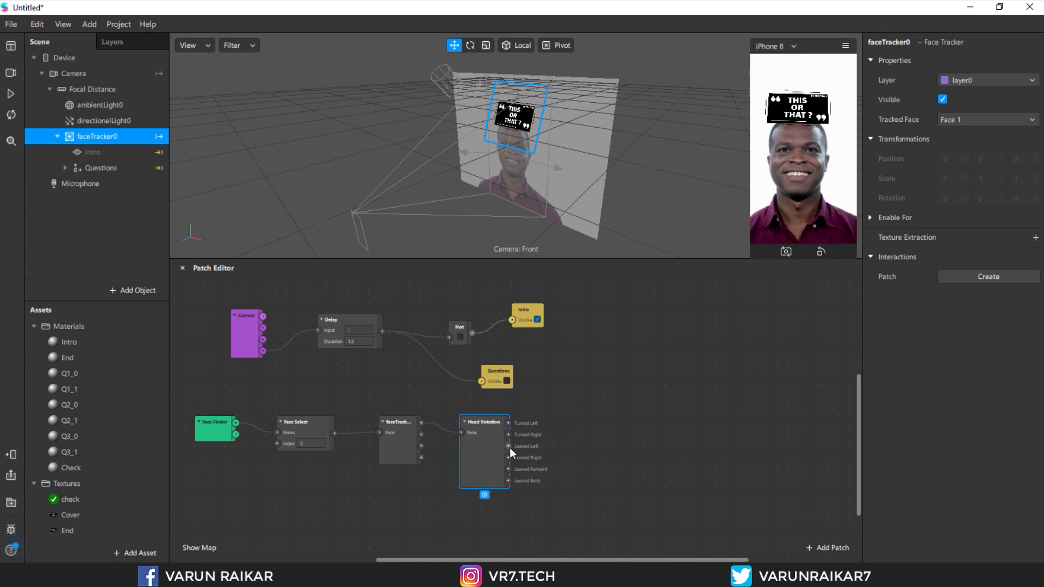
# Step: Combine the Head Rotation's Leaned Left and Leaned Right outputs in a new Or patch
pyautogui.moveTo(510, 448); pyautogui.dragTo(592, 432)
pyautogui.write('or')
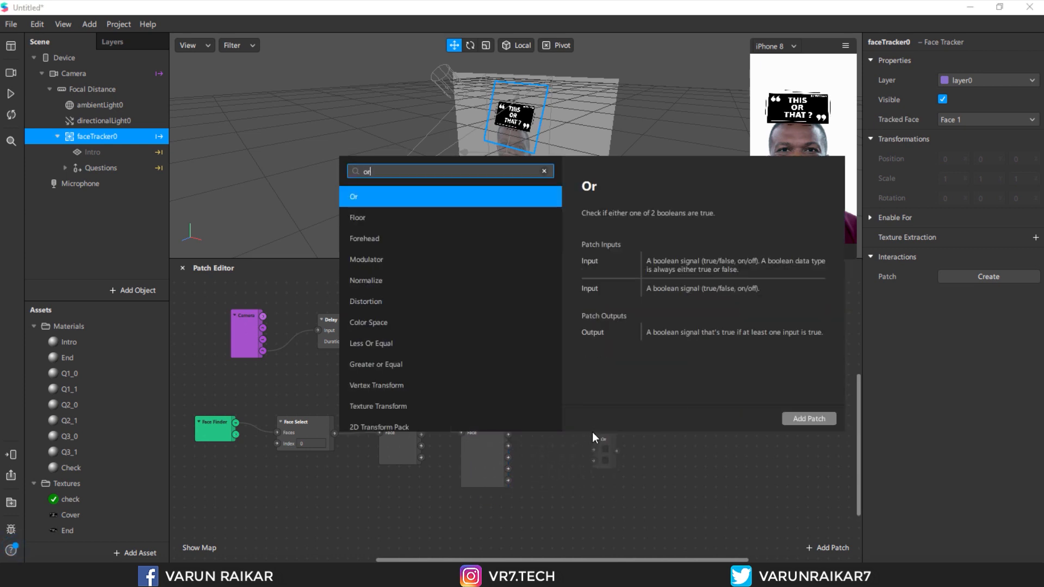
pyautogui.press('Return')
pyautogui.moveTo(531, 445); pyautogui.dragTo(507, 447)
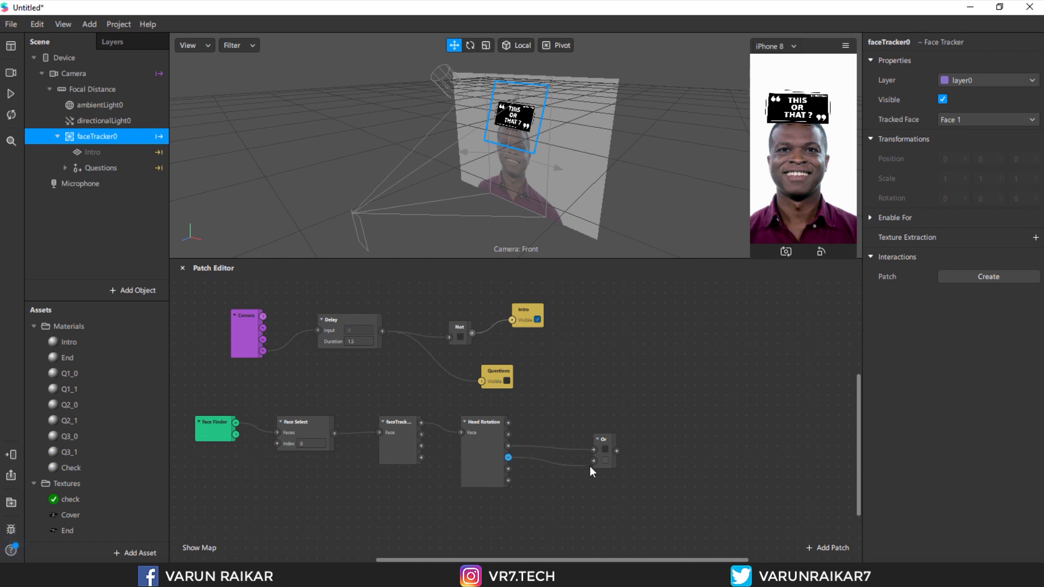
pyautogui.moveTo(595, 462); pyautogui.dragTo(567, 440)
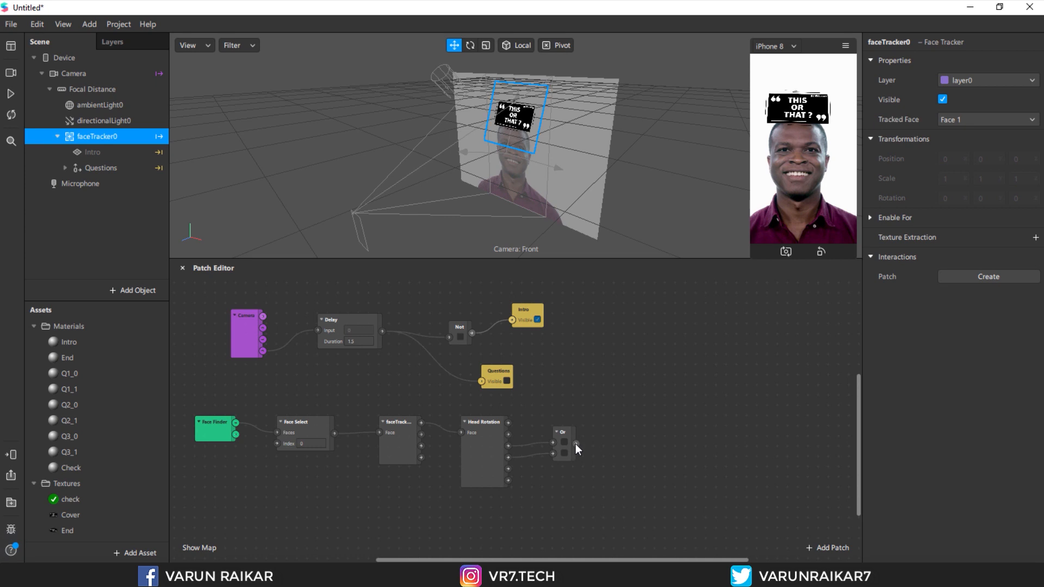
# Step: Connect the Or output to a new Delay patch with a duration of 1
pyautogui.moveTo(647, 406); pyautogui.dragTo(647, 406)
pyautogui.write('dela')
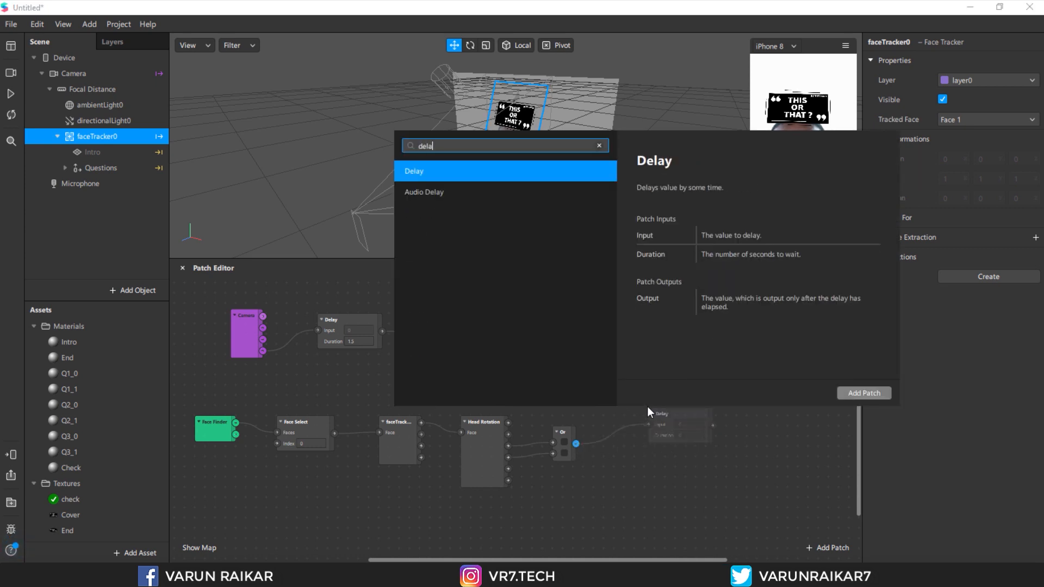
pyautogui.press('Return')
pyautogui.moveTo(687, 414); pyautogui.dragTo(641, 412)
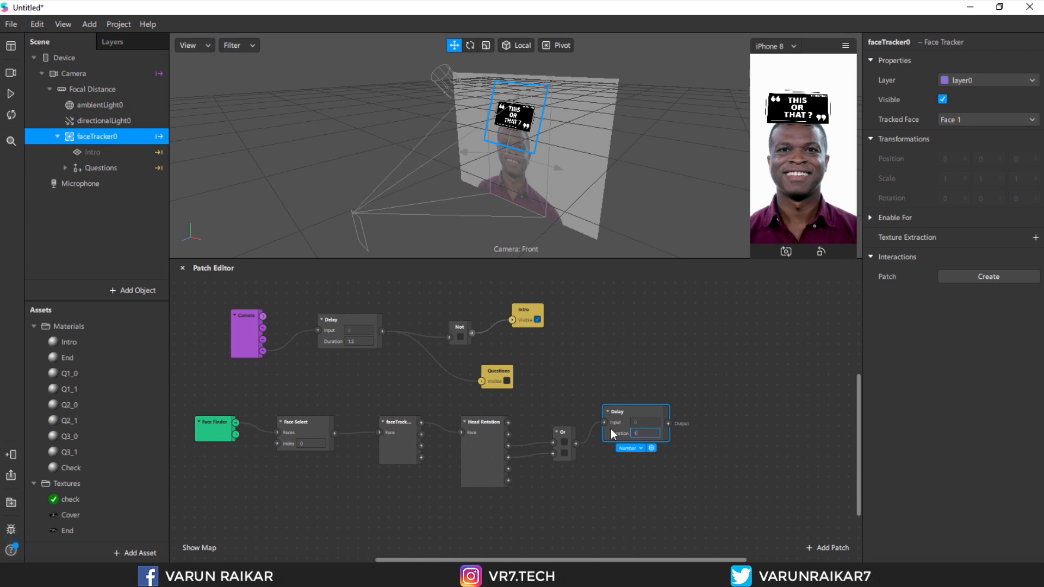
pyautogui.write('.')
pyautogui.press('Return')
pyautogui.moveTo(635, 560); pyautogui.dragTo(708, 560)
pyautogui.click(644, 434)
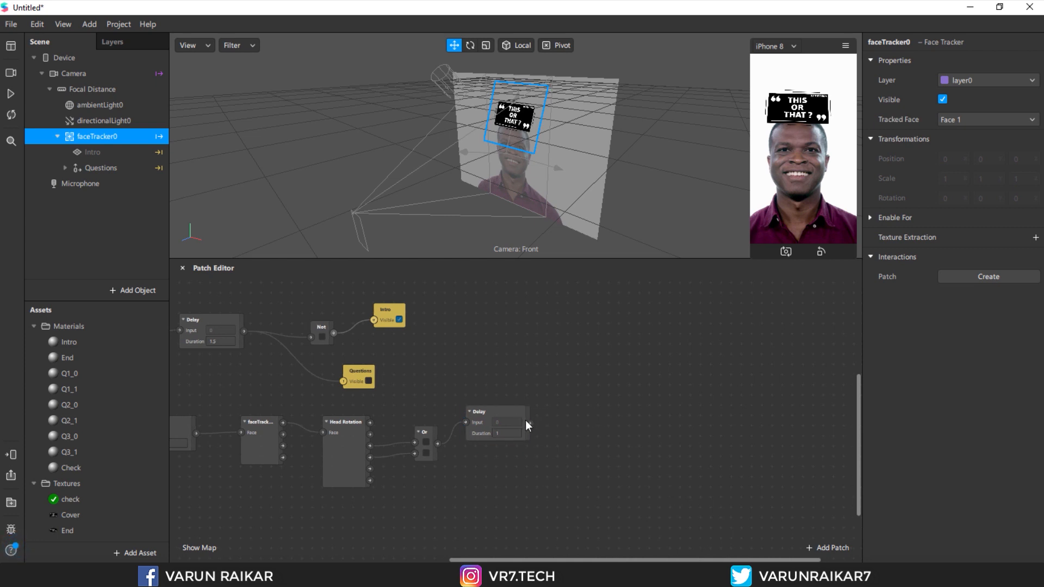
# Step: Run the head-lean Delay output into a new Pulse patch
pyautogui.moveTo(531, 423); pyautogui.dragTo(586, 406)
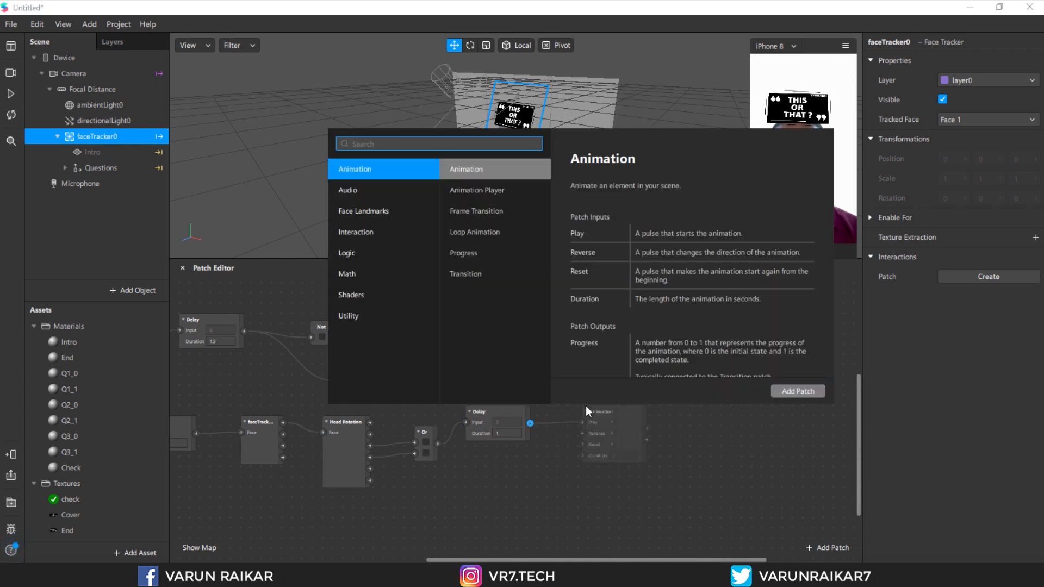
pyautogui.write('pulse')
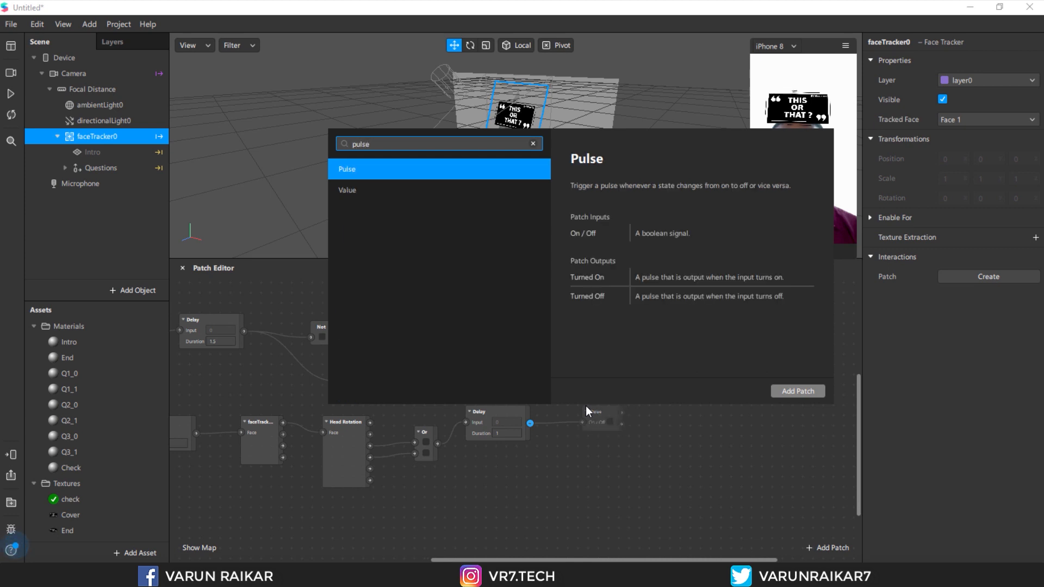
pyautogui.press('Return')
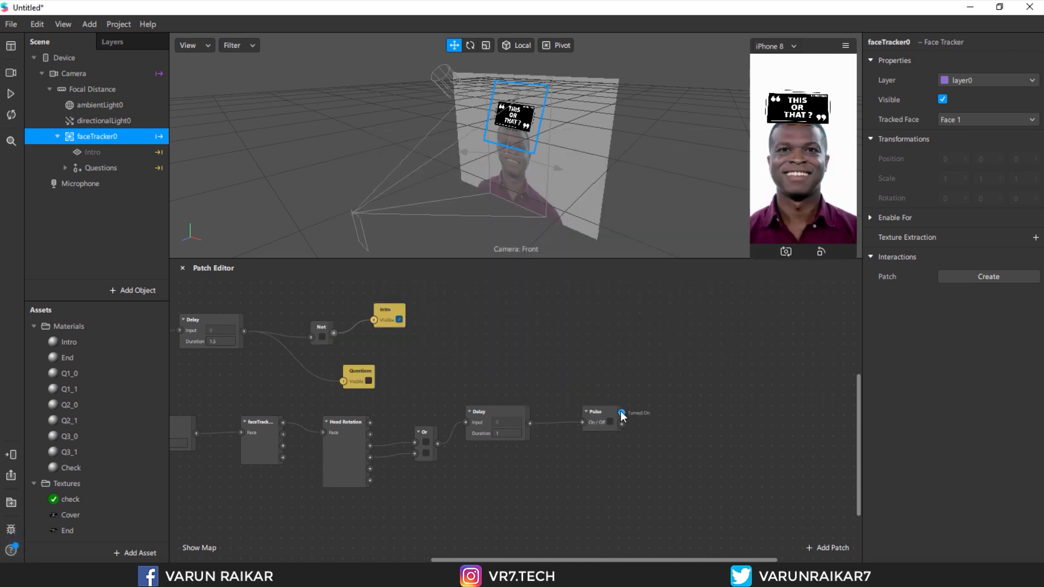
# Step: Connect the Pulse's Turned On output to the Increase input of a new Counter patch with a maximum count of 12
pyautogui.moveTo(684, 362); pyautogui.dragTo(684, 362)
pyautogui.write('co')
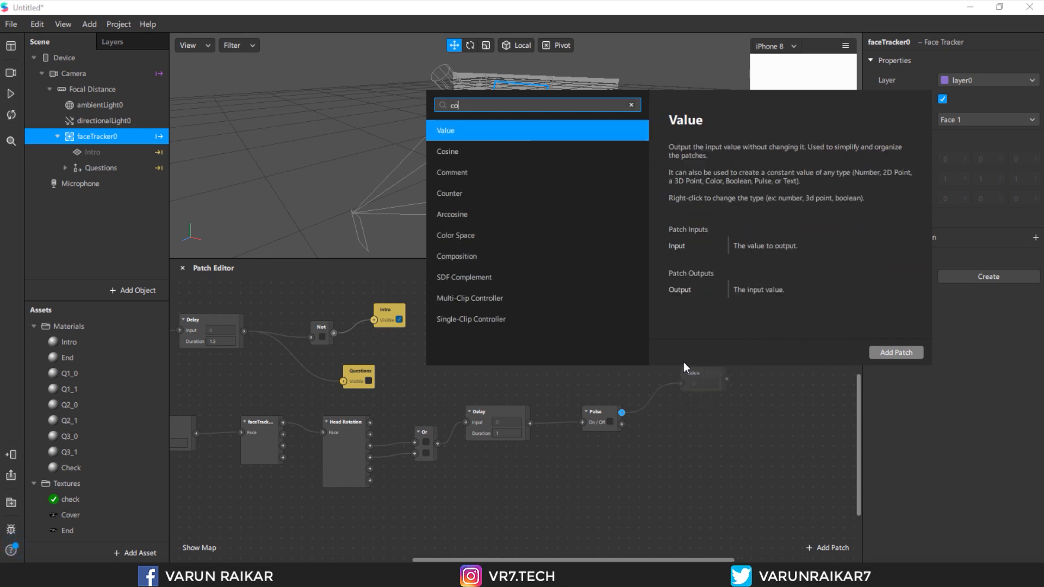
pyautogui.write('unter')
pyautogui.press('Return')
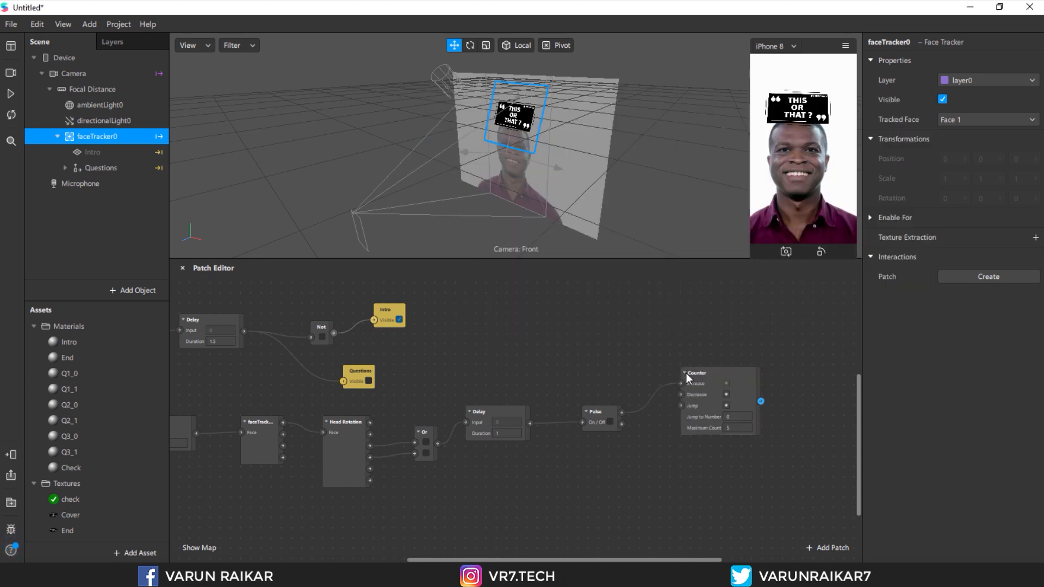
pyautogui.click(781, 420)
pyautogui.moveTo(670, 560); pyautogui.dragTo(740, 560)
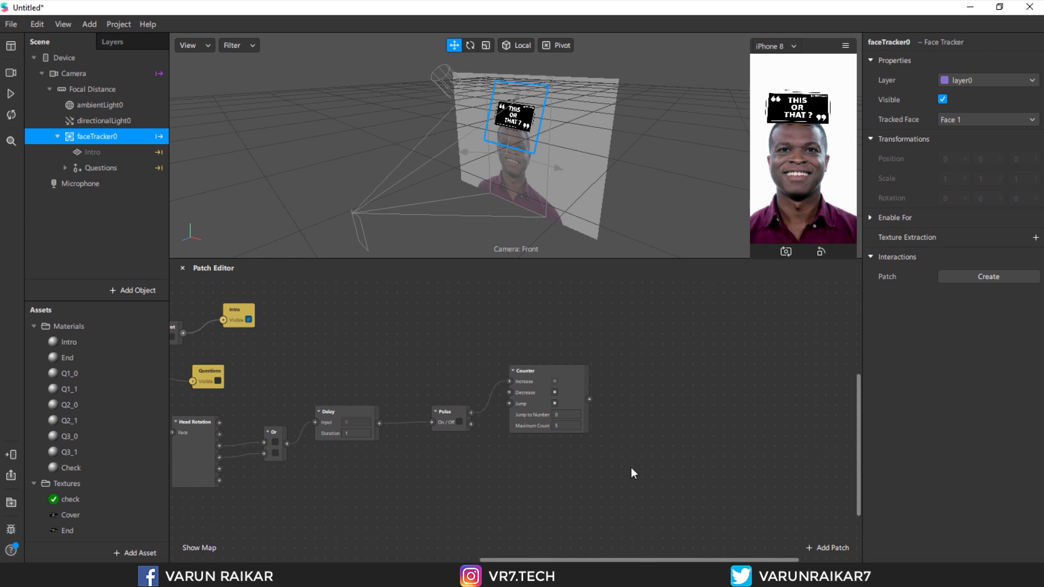
pyautogui.click(567, 426)
pyautogui.write('10')
pyautogui.press('BackSpace')
pyautogui.write('2')
pyautogui.press('Return')
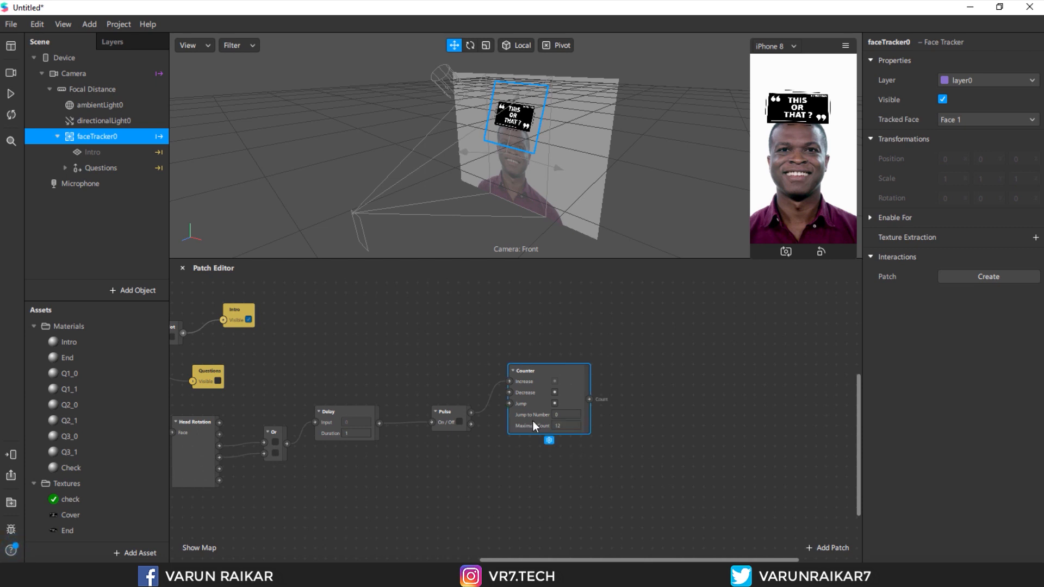
pyautogui.click(645, 448)
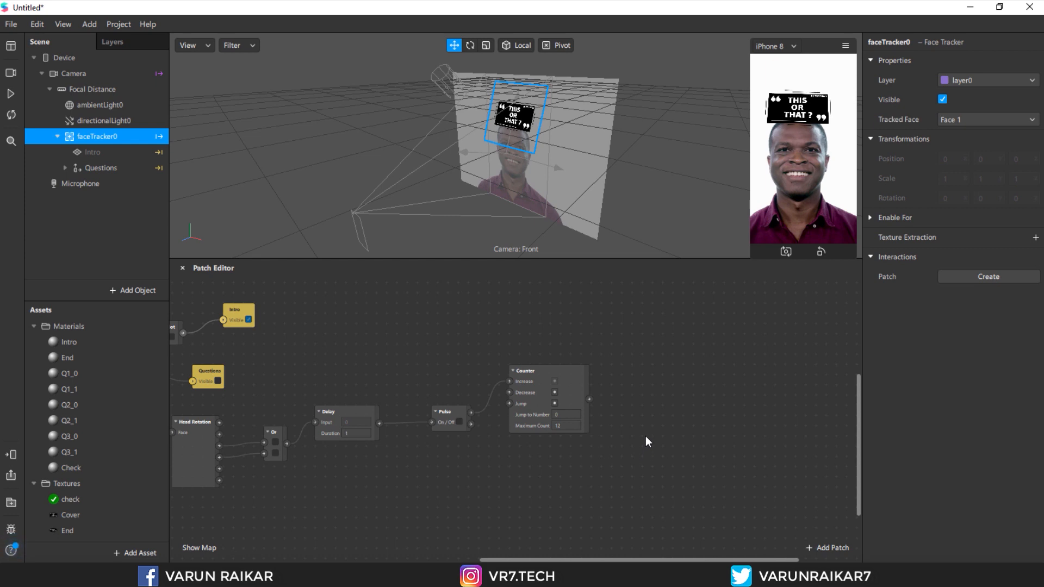
# Step: Compare the Counter's count in a new Equals Exactly patch
pyautogui.moveTo(589, 399); pyautogui.dragTo(640, 379)
pyautogui.write('equa')
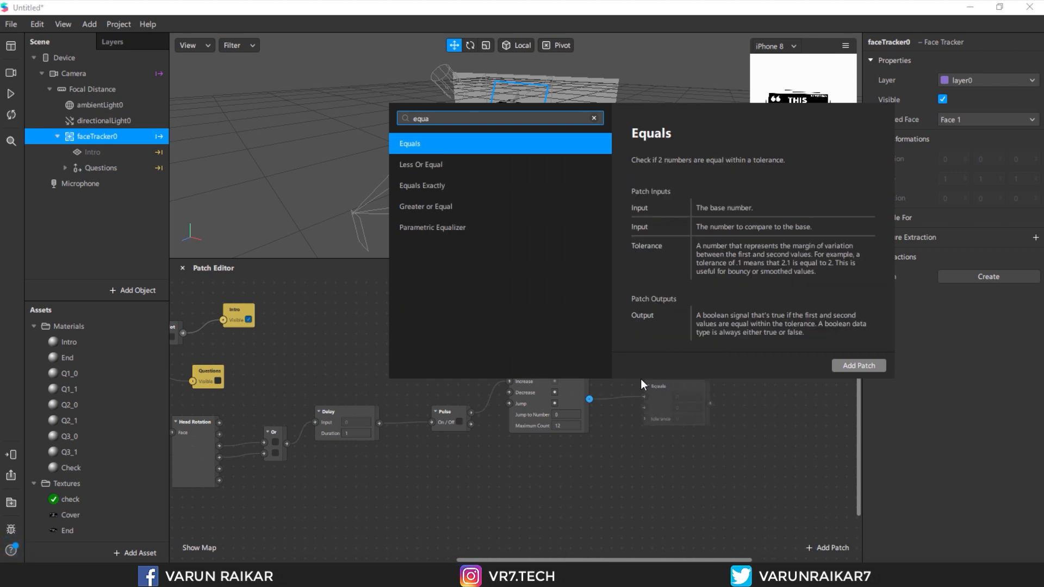
pyautogui.press('Down')
pyautogui.press('Down')
pyautogui.press('Return')
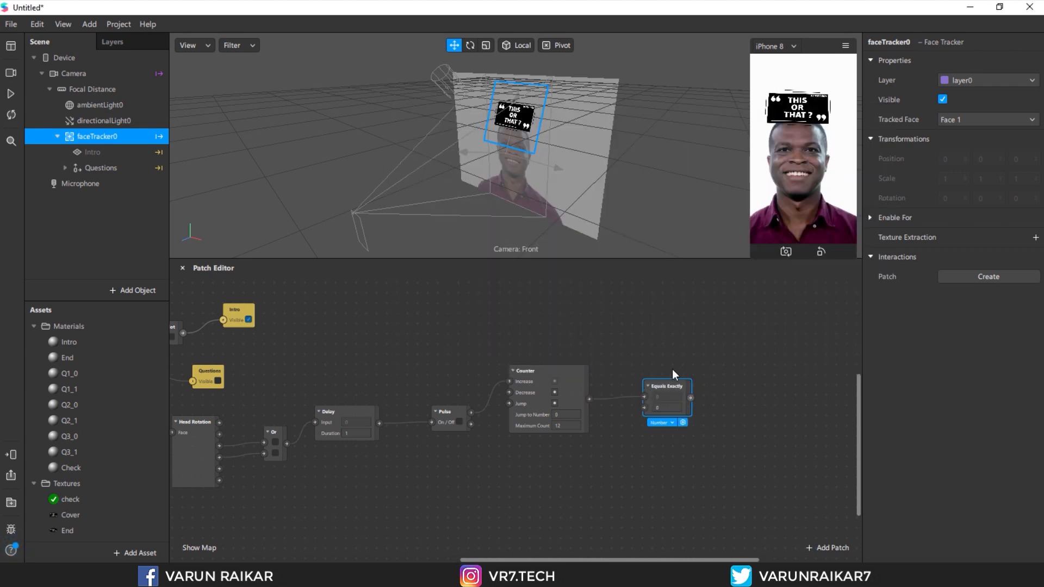
# Step: Duplicate the Equals Exactly patch to get four fed by the Counter, delete the surplus copy and stack them in a column
pyautogui.moveTo(669, 387); pyautogui.dragTo(656, 351)
pyautogui.hotkey('ctrl', 'd')
pyautogui.hotkey('ctrl', 'd')
pyautogui.hotkey('ctrl', 'd')
pyautogui.hotkey('ctrl', 'd')
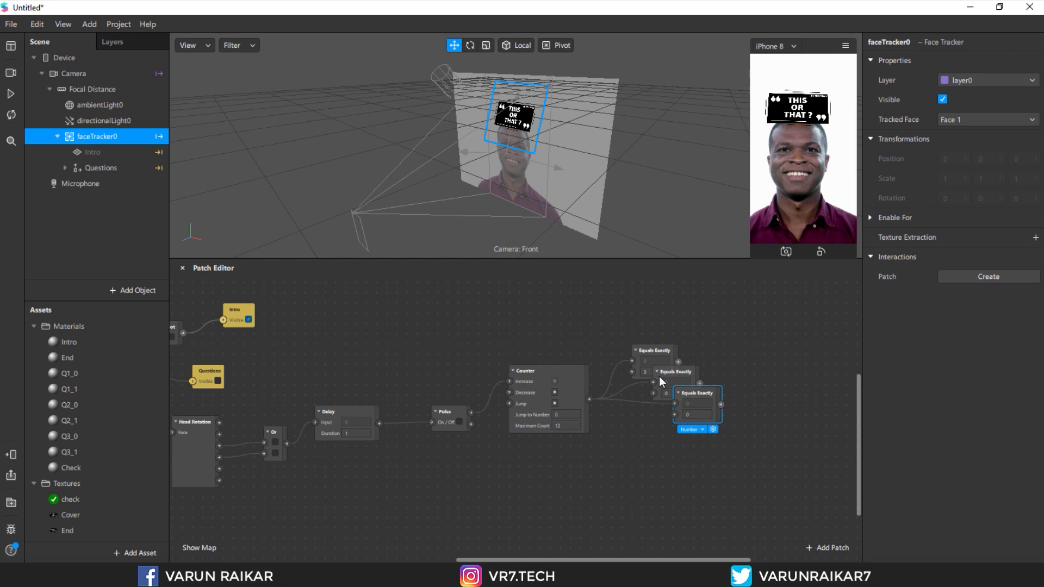
pyautogui.moveTo(730, 455); pyautogui.dragTo(613, 543)
pyautogui.moveTo(722, 419); pyautogui.dragTo(655, 519)
pyautogui.click(635, 521)
pyautogui.press('Delete')
pyautogui.moveTo(711, 395); pyautogui.dragTo(689, 454)
pyautogui.click(670, 390)
pyautogui.moveTo(670, 390); pyautogui.dragTo(660, 410)
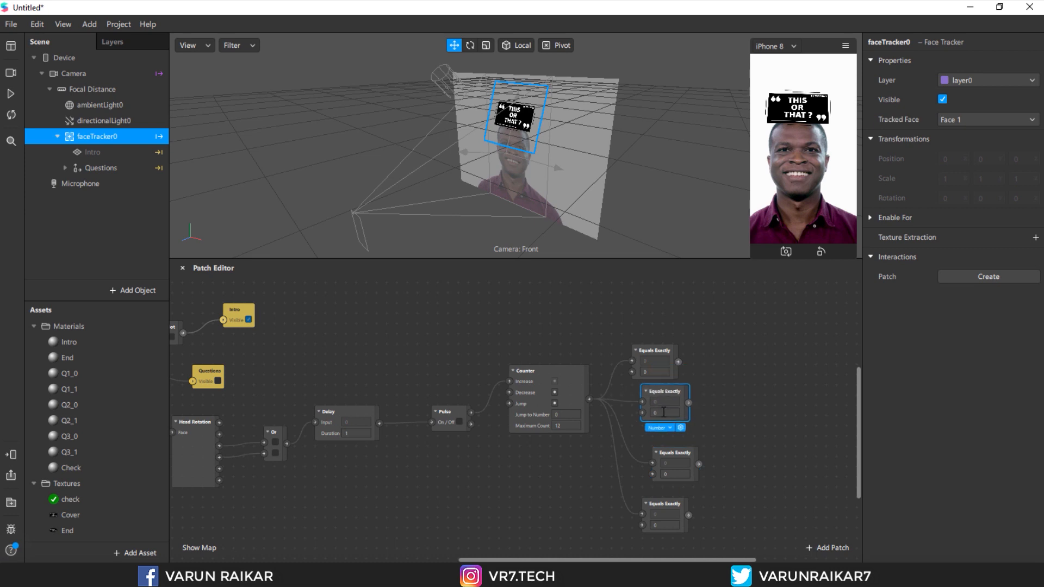
# Step: Set the comparison values of the second, third and fourth Equals Exactly patches to 1, 2 and 3
pyautogui.moveTo(672, 474); pyautogui.dragTo(649, 471)
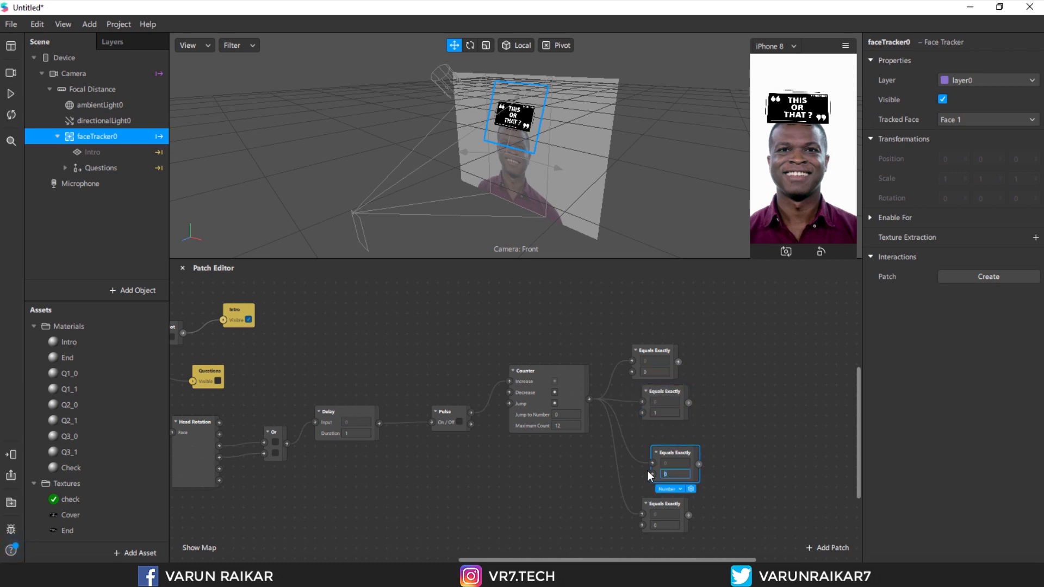
pyautogui.click(672, 526)
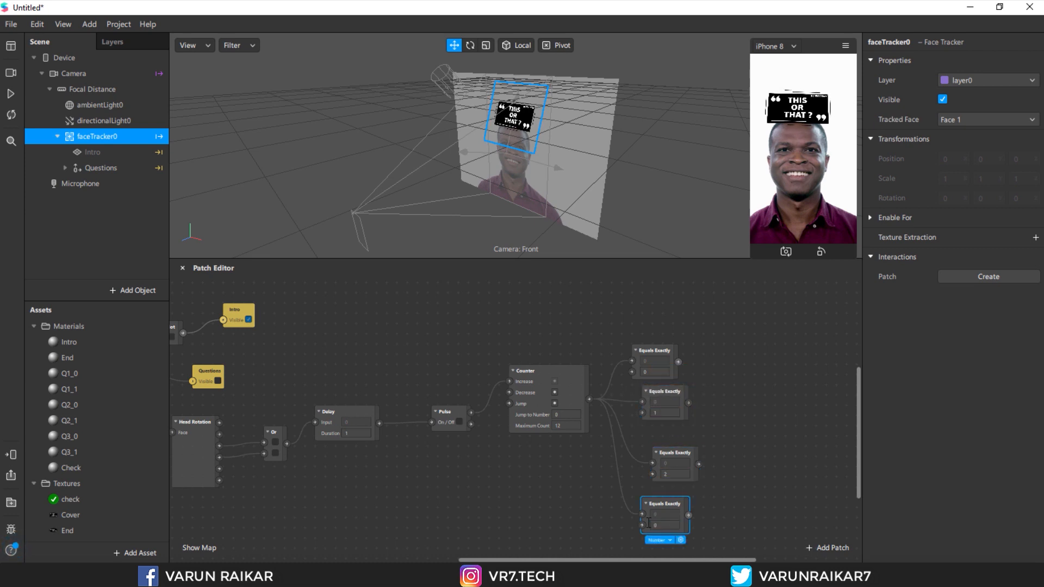
pyautogui.write('3')
pyautogui.click(741, 507)
pyautogui.moveTo(706, 559); pyautogui.dragTo(755, 559)
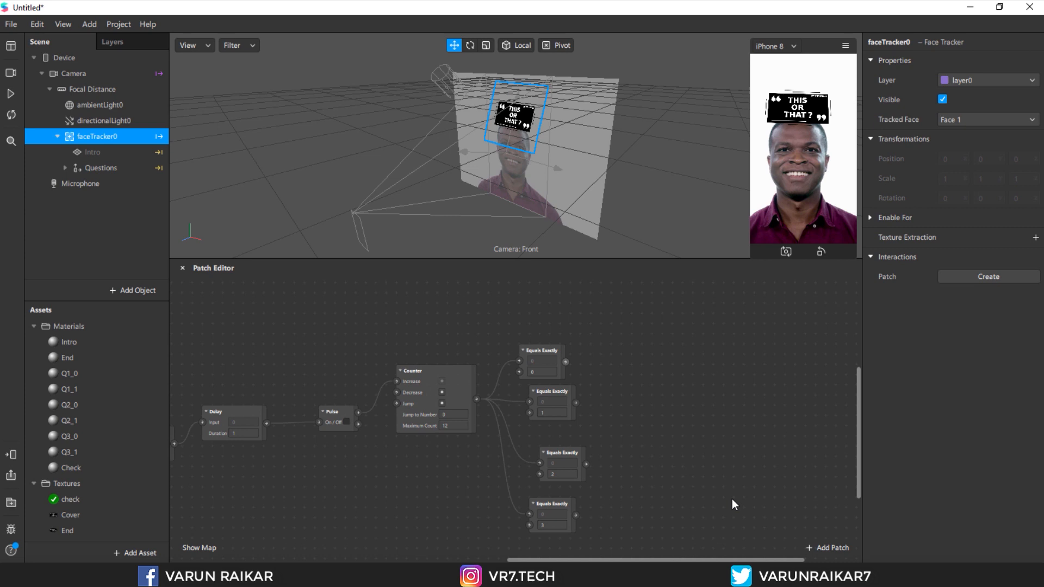
# Step: Create visibility patches for all six question planes, Q1_0 through Q3_1, in the Questions group
pyautogui.scroll(-2, 732, 498)
pyautogui.scroll(1, 732, 499)
pyautogui.moveTo(735, 559); pyautogui.dragTo(772, 560)
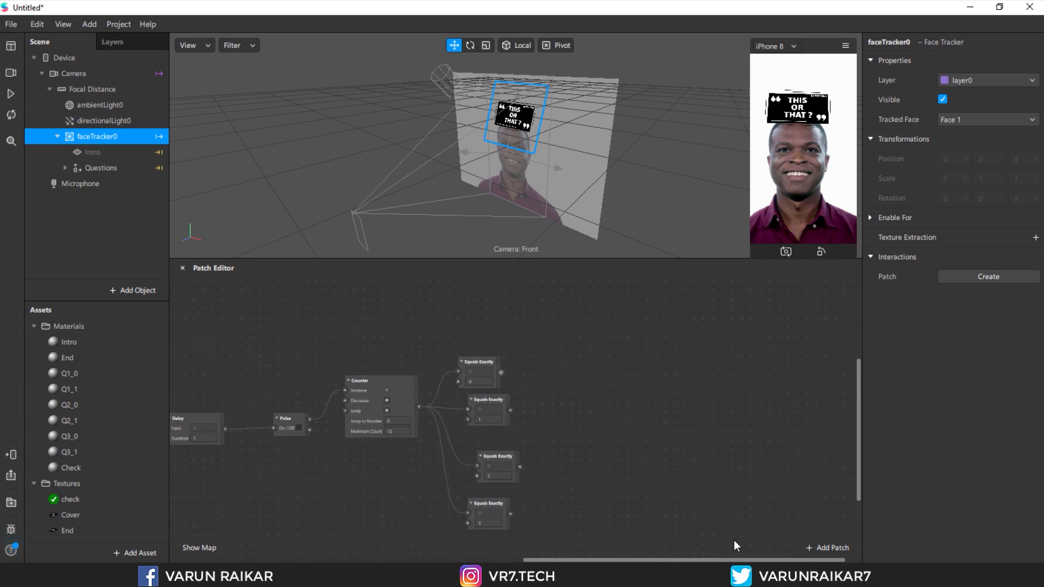
pyautogui.click(66, 167)
pyautogui.click(140, 185)
pyautogui.scroll(-1, 142, 211)
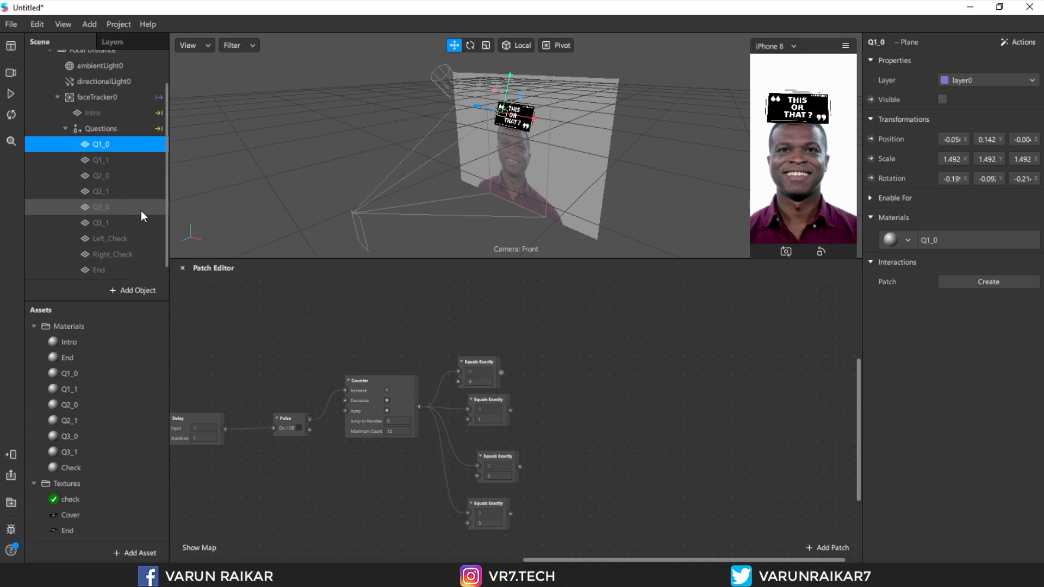
pyautogui.scroll(-1, 142, 210)
pyautogui.keyDown('shift'); pyautogui.click(141, 224); pyautogui.keyUp('shift')
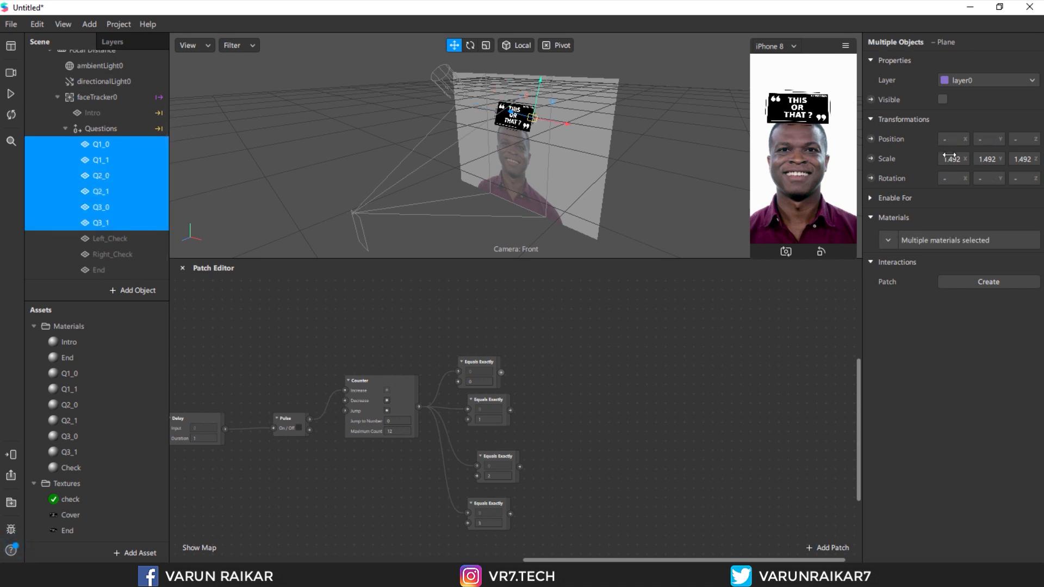
pyautogui.click(871, 99)
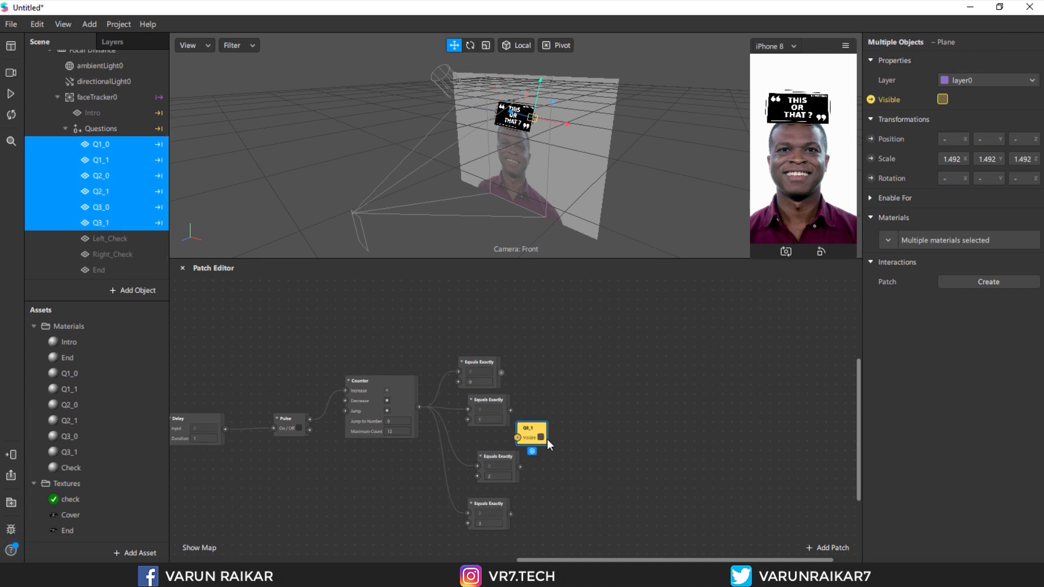
# Step: Arrange the question patches and drive the Q1, Q2 and Q3 pairs from the Equals Exactly patches for 0, 1 and 2
pyautogui.moveTo(585, 535); pyautogui.dragTo(616, 503)
pyautogui.moveTo(541, 430); pyautogui.dragTo(615, 467)
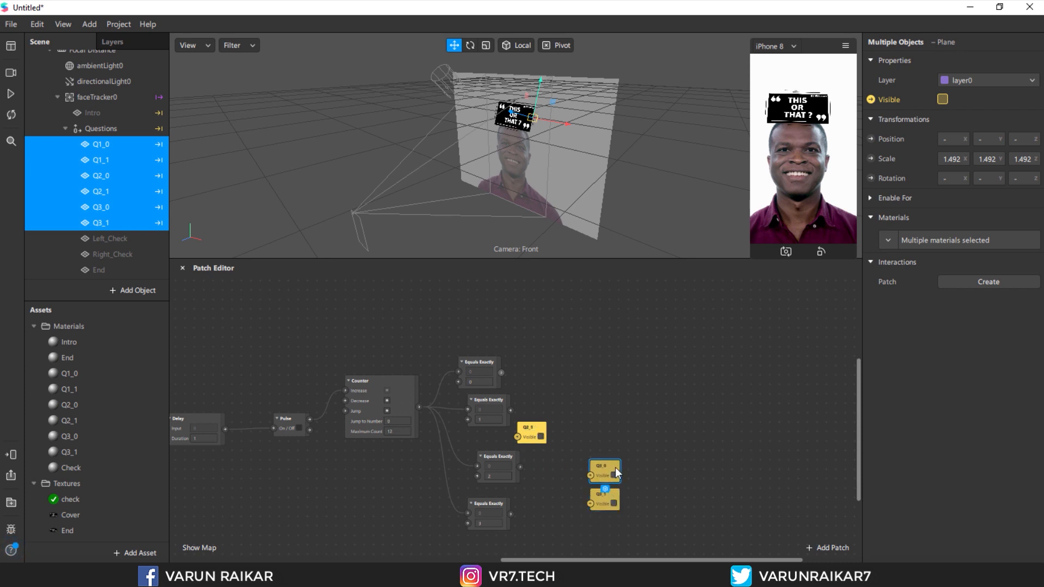
pyautogui.moveTo(539, 430); pyautogui.dragTo(547, 342)
pyautogui.moveTo(544, 390); pyautogui.dragTo(502, 373)
pyautogui.moveTo(543, 343); pyautogui.dragTo(501, 373)
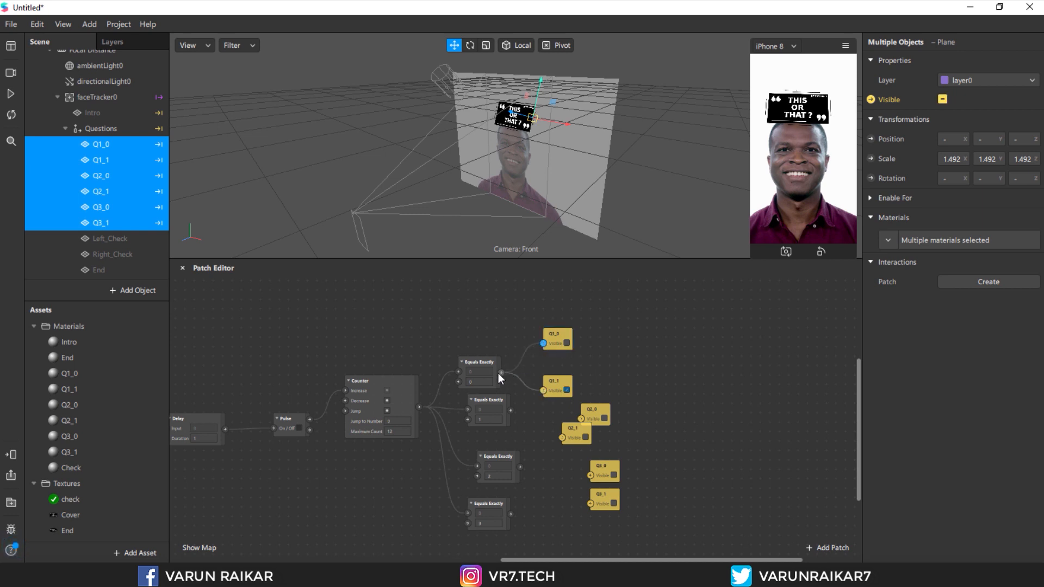
pyautogui.moveTo(581, 419); pyautogui.dragTo(511, 411)
pyautogui.moveTo(521, 465); pyautogui.dragTo(521, 465)
# Step: Create a visibility patch for the End plane and place it below the question patches
pyautogui.click(125, 253)
pyautogui.click(118, 223)
pyautogui.click(114, 144)
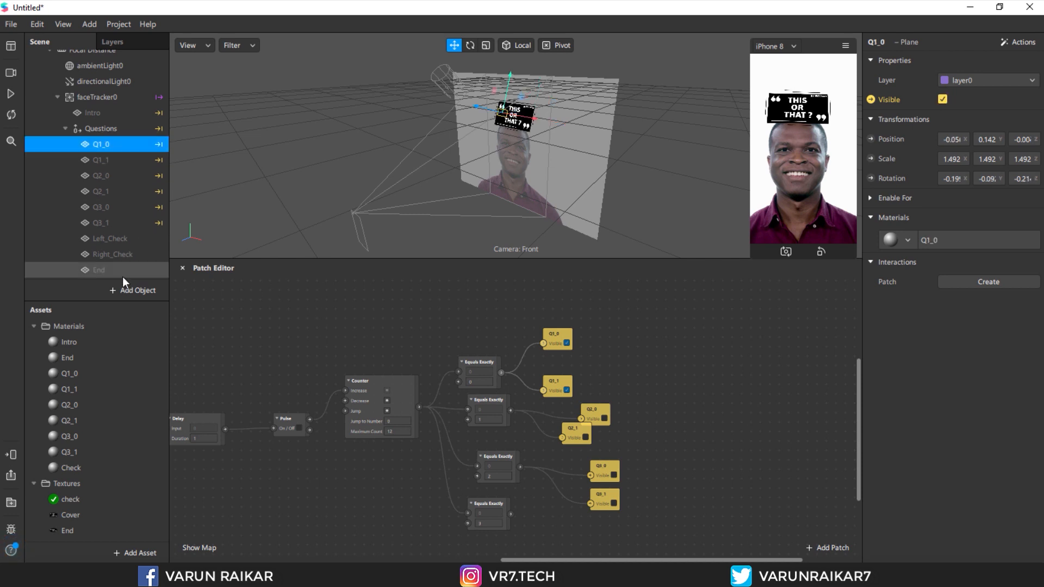
pyautogui.click(123, 276)
pyautogui.click(870, 100)
pyautogui.scroll(-1, 774, 374)
pyautogui.moveTo(529, 420); pyautogui.dragTo(609, 521)
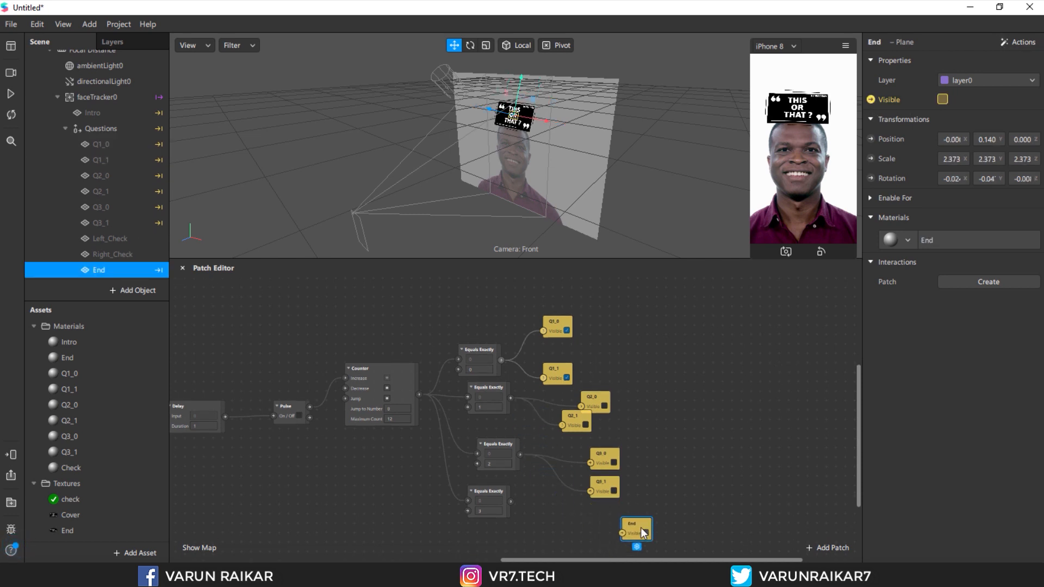
# Step: Add a Pulse patch driven by the output of the fourth Equals Exactly patch, the one comparing with 3
pyautogui.scroll(-5, 685, 503)
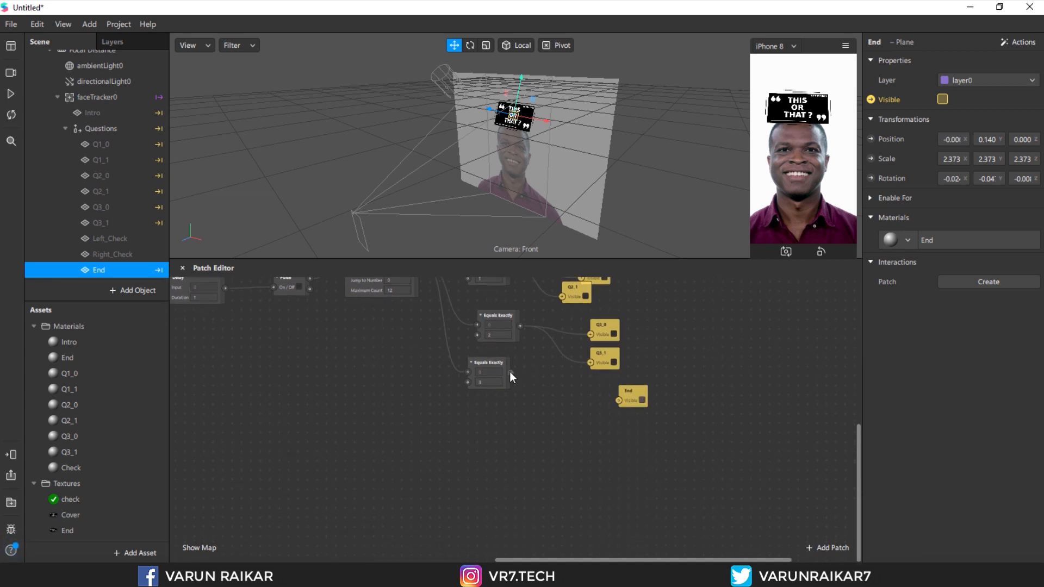
pyautogui.doubleClick(531, 405)
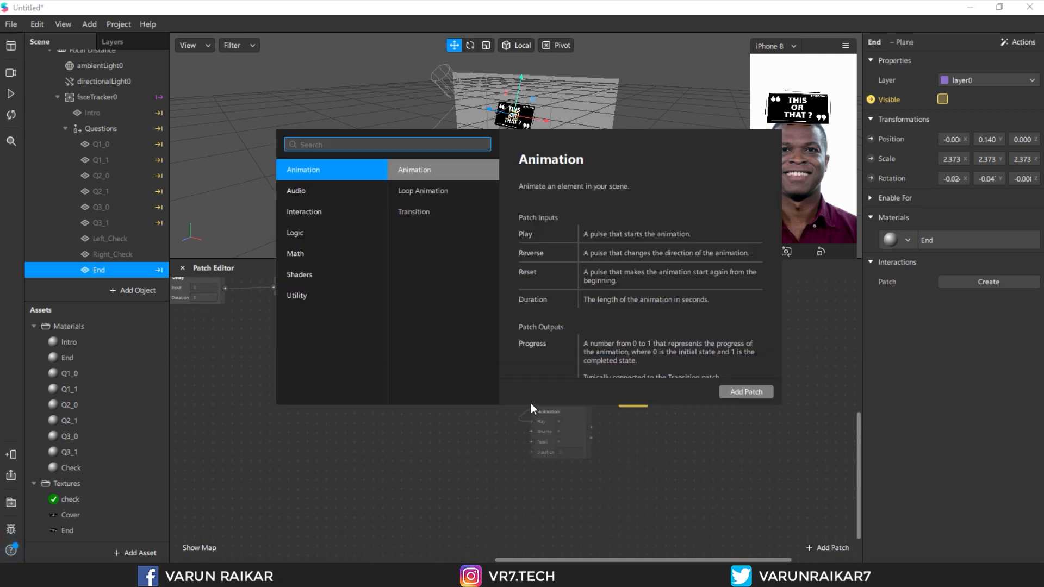
pyautogui.write('pulse')
pyautogui.press('Return')
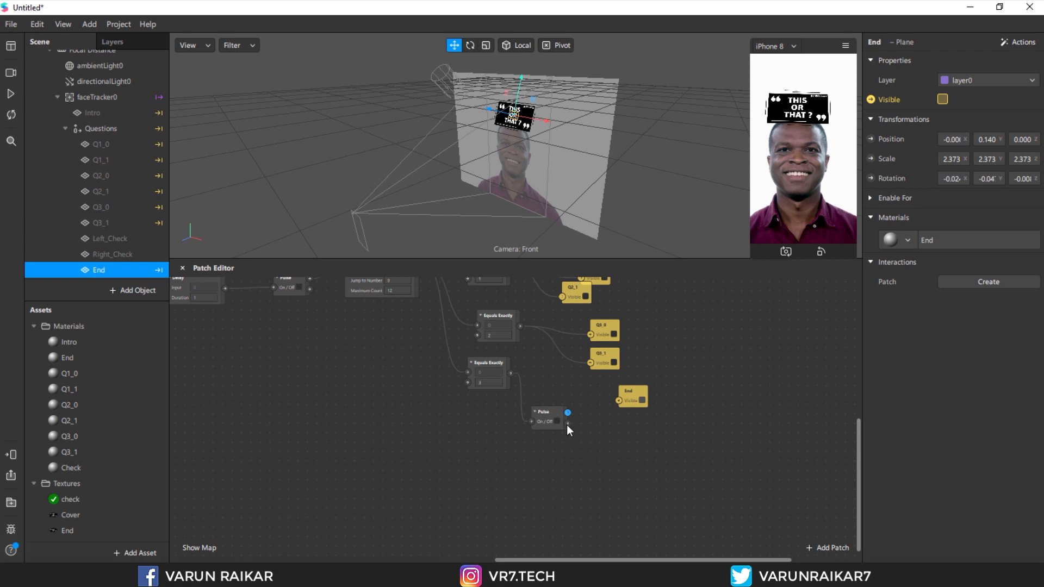
# Step: Add a Switch patch turned on by the new Pulse and connect its output to the End plane's visibility
pyautogui.moveTo(567, 413); pyautogui.dragTo(599, 421)
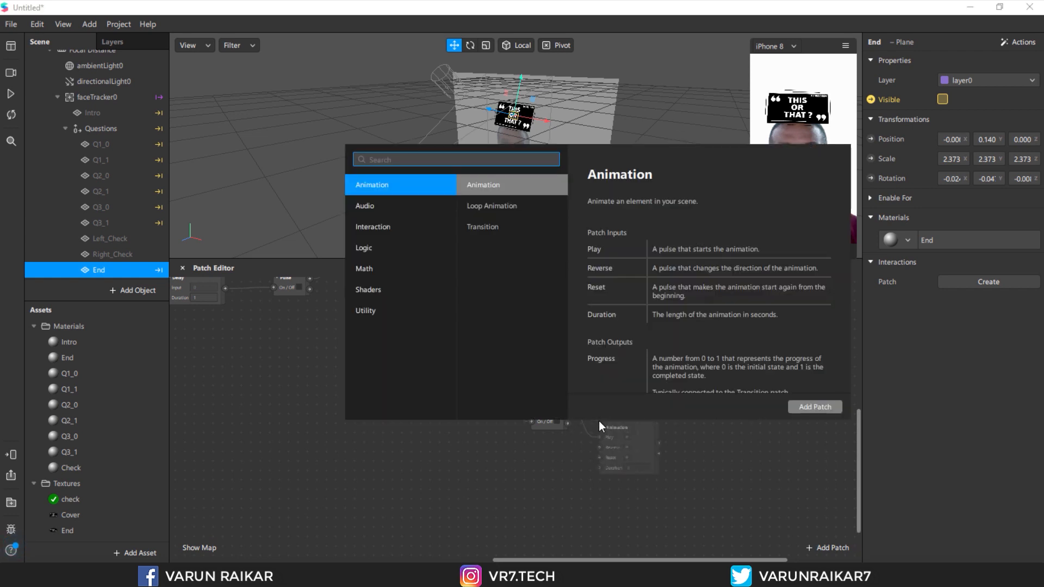
pyautogui.write('swi')
pyautogui.press('Return')
pyautogui.moveTo(635, 443); pyautogui.dragTo(678, 393)
pyautogui.moveTo(614, 425); pyautogui.dragTo(614, 407)
pyautogui.click(702, 432)
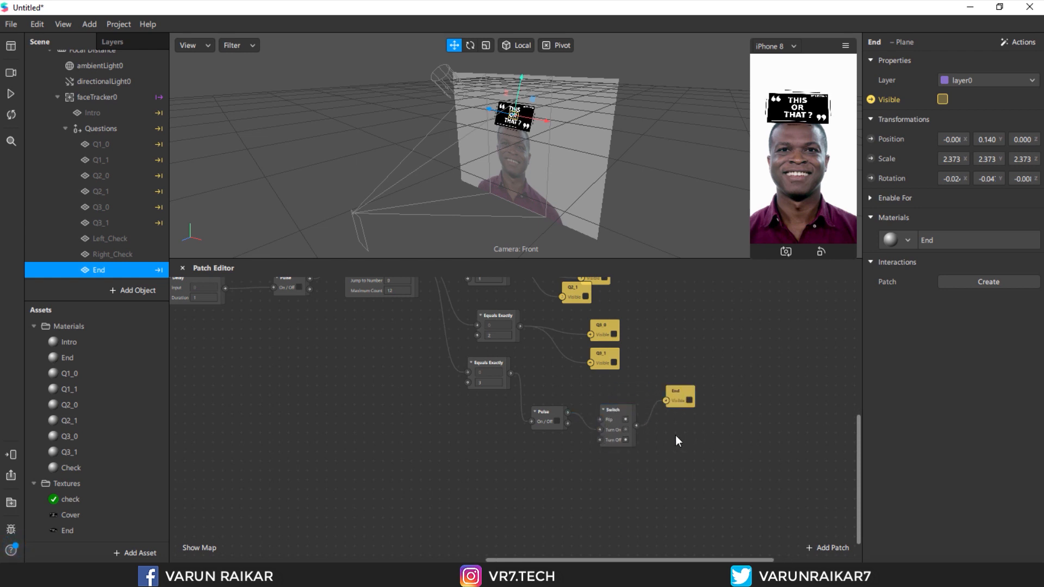
# Step: Add two Pulse patches below the Or patch, one for each Head Rotation output that feeds the Or patch
pyautogui.scroll(-5, 672, 436)
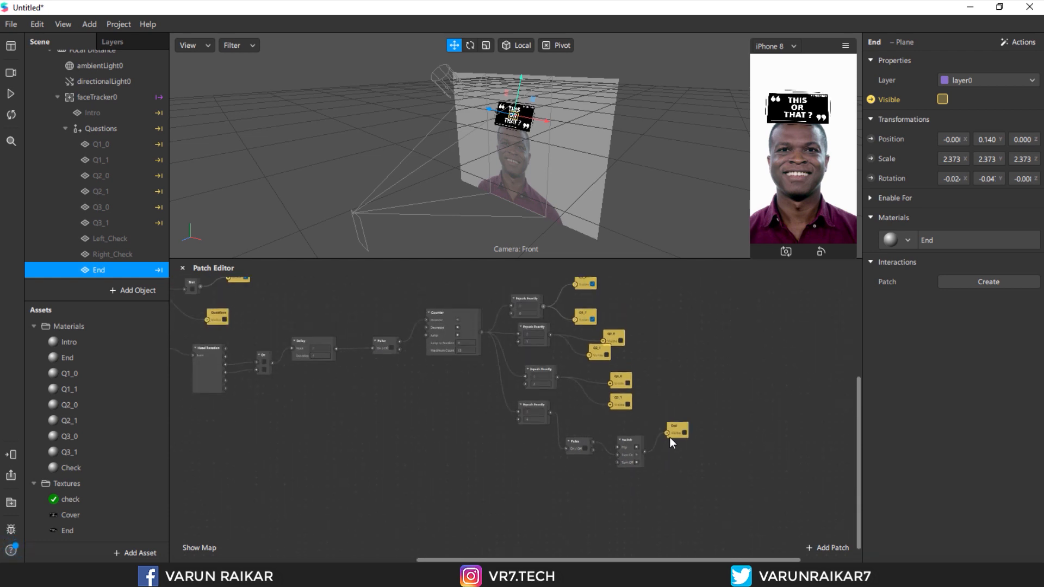
pyautogui.scroll(-1, 668, 437)
pyautogui.scroll(1, 602, 455)
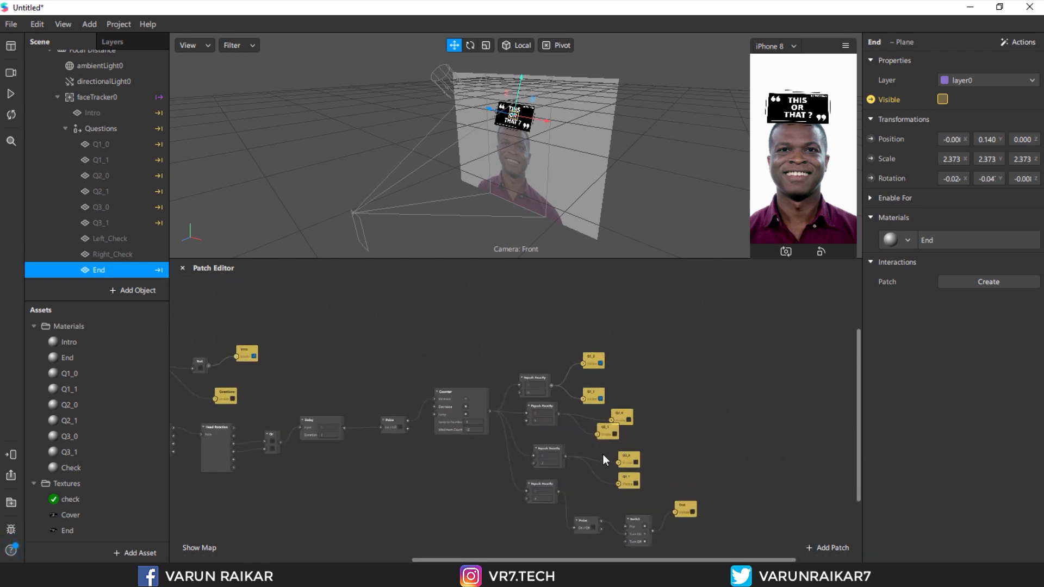
pyautogui.moveTo(649, 560); pyautogui.dragTo(526, 560)
pyautogui.scroll(-2, 530, 535)
pyautogui.scroll(-1, 530, 539)
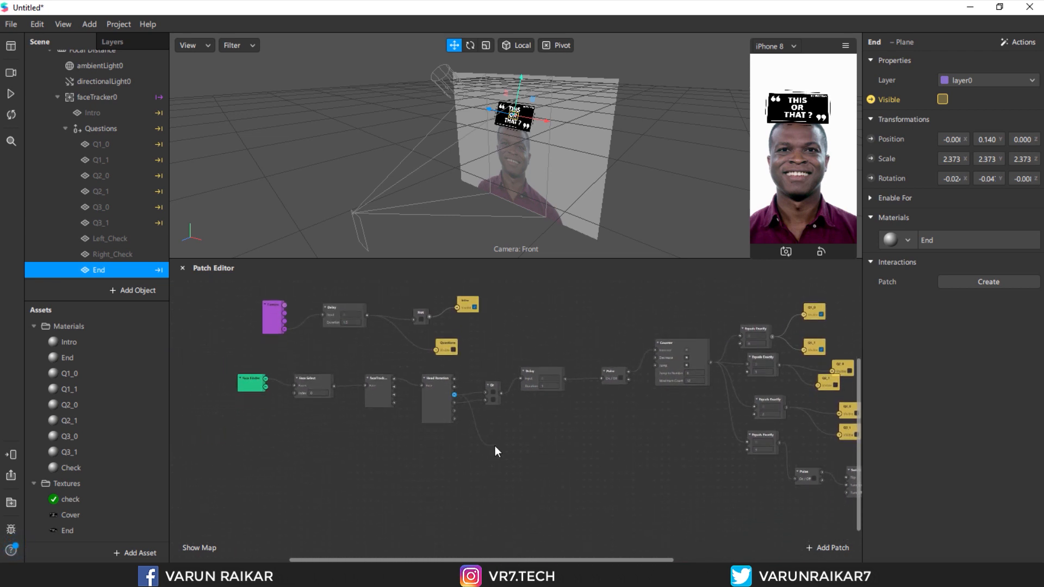
pyautogui.moveTo(495, 447); pyautogui.dragTo(495, 447)
pyautogui.write('pul')
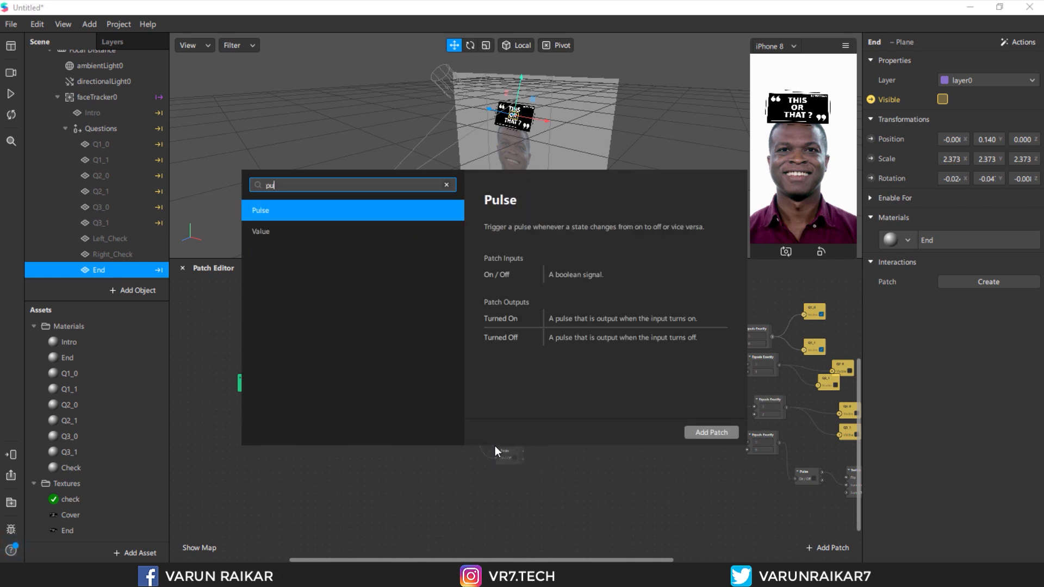
pyautogui.press('Return')
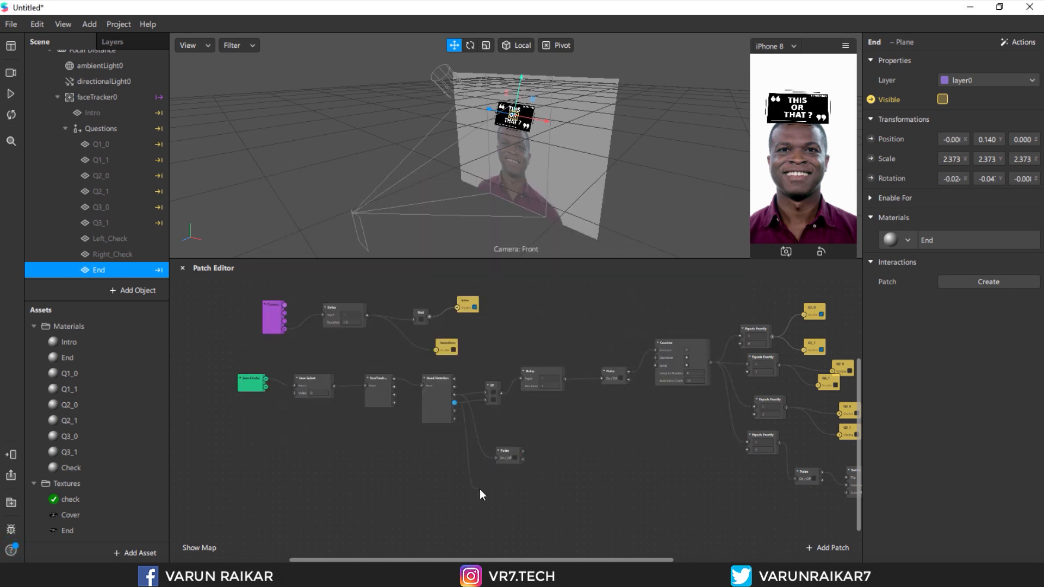
pyautogui.moveTo(480, 488); pyautogui.dragTo(479, 488)
pyautogui.write('pul')
pyautogui.press('Return')
# Step: Connect a new Delay patch to the upper head-lean Pulse's turned-on output and place it to the upper right
pyautogui.scroll(3, 480, 489)
pyautogui.hscroll(3, 516, 413)
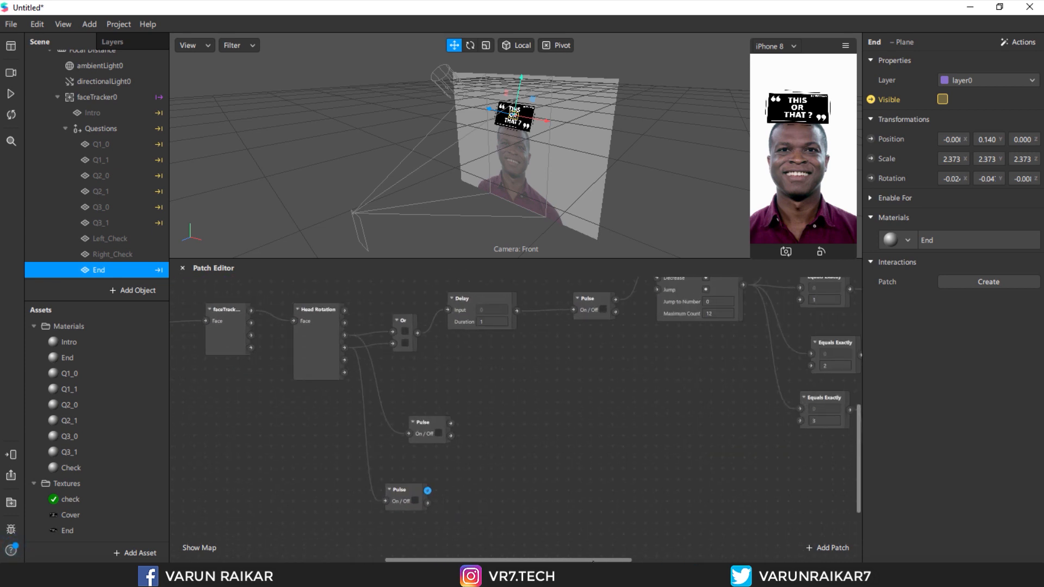
pyautogui.moveTo(451, 423); pyautogui.dragTo(480, 407)
pyautogui.write('delay')
pyautogui.press('Return')
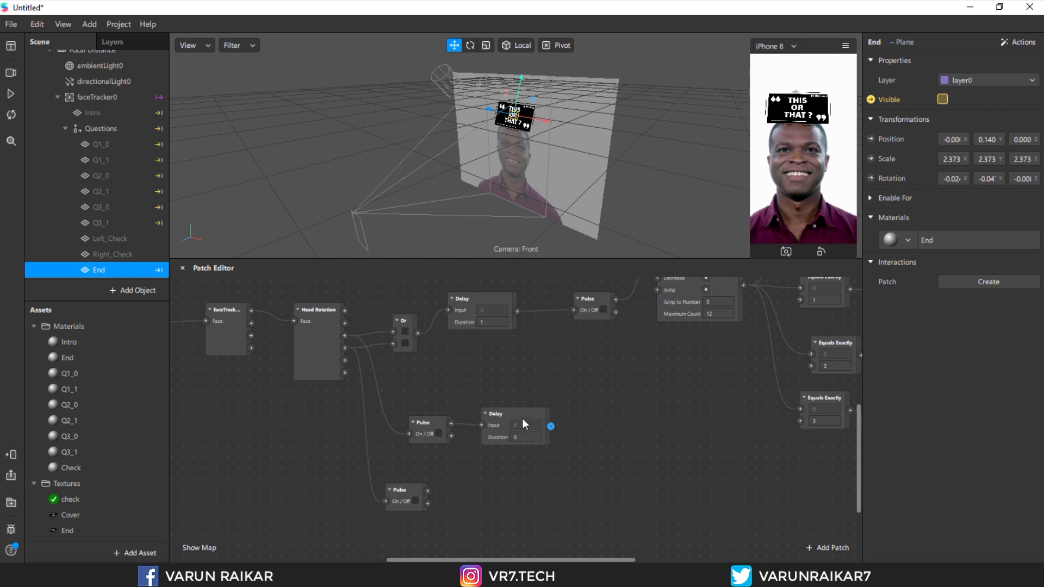
pyautogui.moveTo(522, 419); pyautogui.dragTo(509, 380)
# Step: Add a Delay with duration 1 to the upper head-lean Pulse's turned-off output and align it below the first Delay
pyautogui.moveTo(451, 435); pyautogui.dragTo(485, 453)
pyautogui.write('dela')
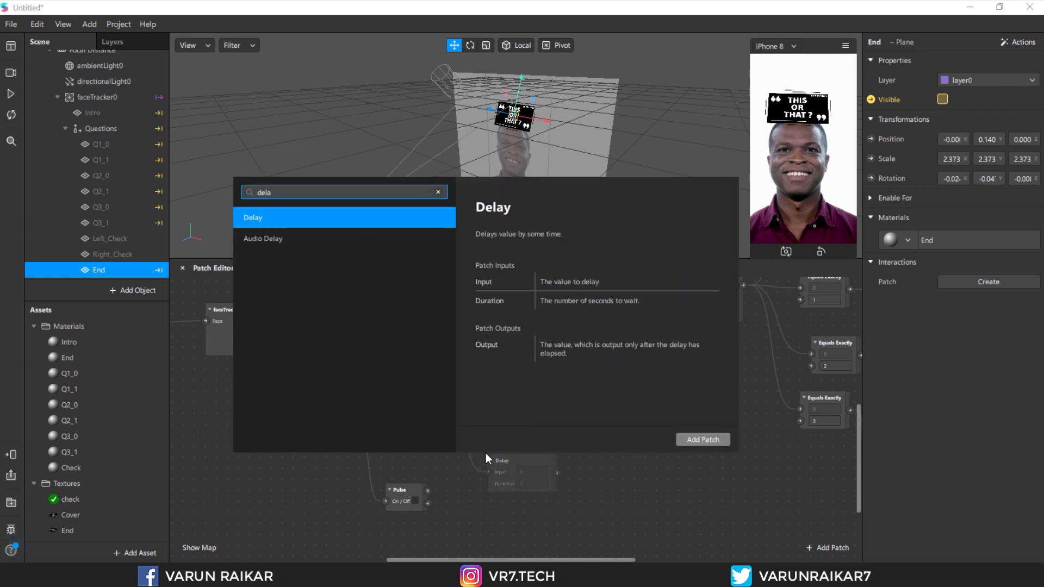
pyautogui.press('Return')
pyautogui.click(511, 486)
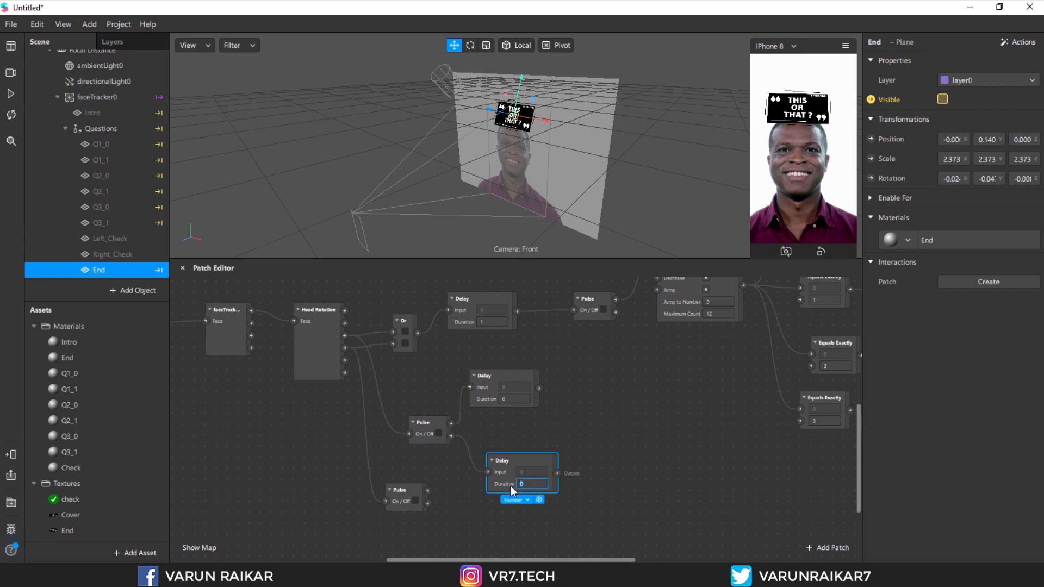
pyautogui.moveTo(505, 471); pyautogui.dragTo(490, 454)
pyautogui.click(562, 439)
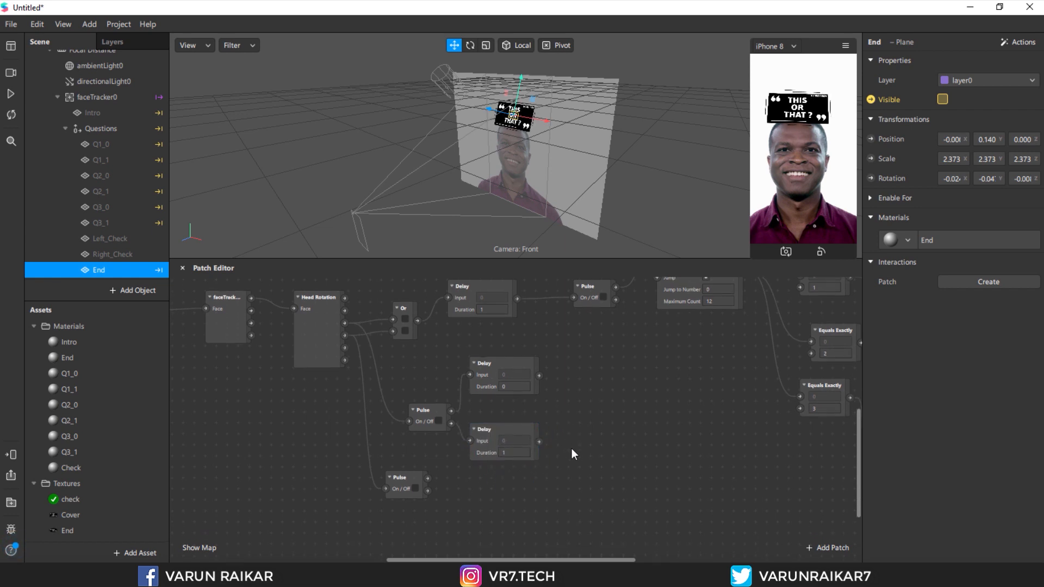
# Step: Add two Delay patches to the lower head-lean Pulse, one on its turned-on output and one on its turned-off output
pyautogui.scroll(1, 572, 448)
pyautogui.moveTo(465, 513); pyautogui.dragTo(466, 513)
pyautogui.write('del')
pyautogui.press('Return')
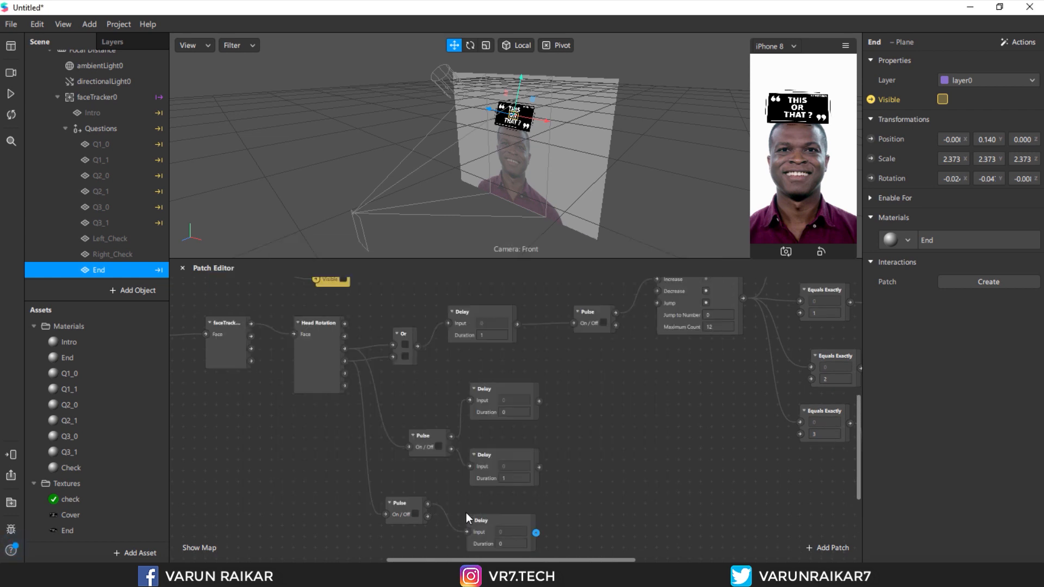
pyautogui.scroll(-4, 479, 506)
pyautogui.moveTo(428, 468); pyautogui.dragTo(471, 523)
pyautogui.write('dela')
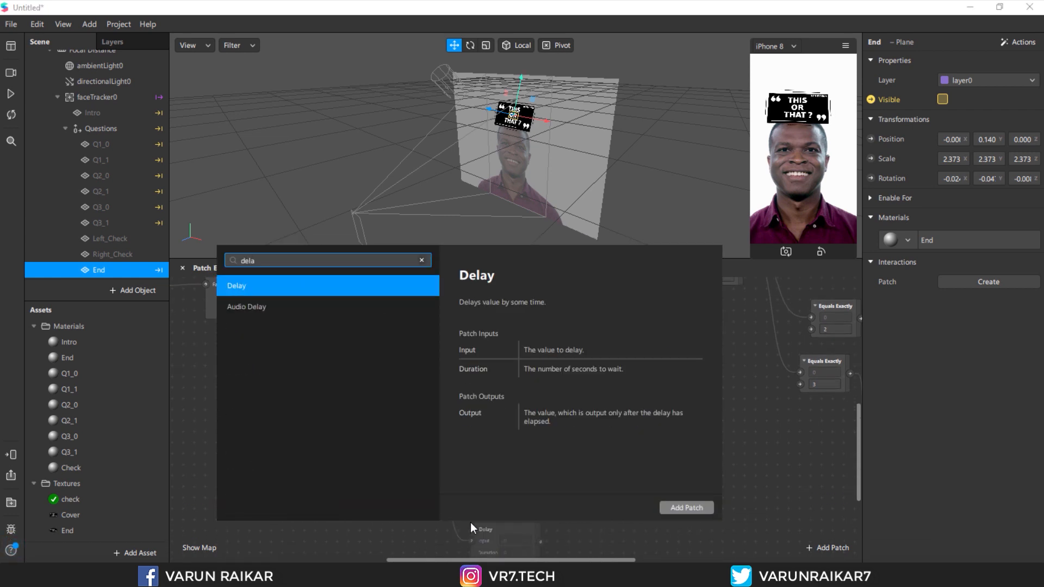
pyautogui.press('Return')
# Step: Add two Switch patches, one beside each head-lean Pulse's pair of Delay patches
pyautogui.scroll(1, 579, 480)
pyautogui.scroll(3, 578, 481)
pyautogui.rightClick(590, 423)
pyautogui.write('swi')
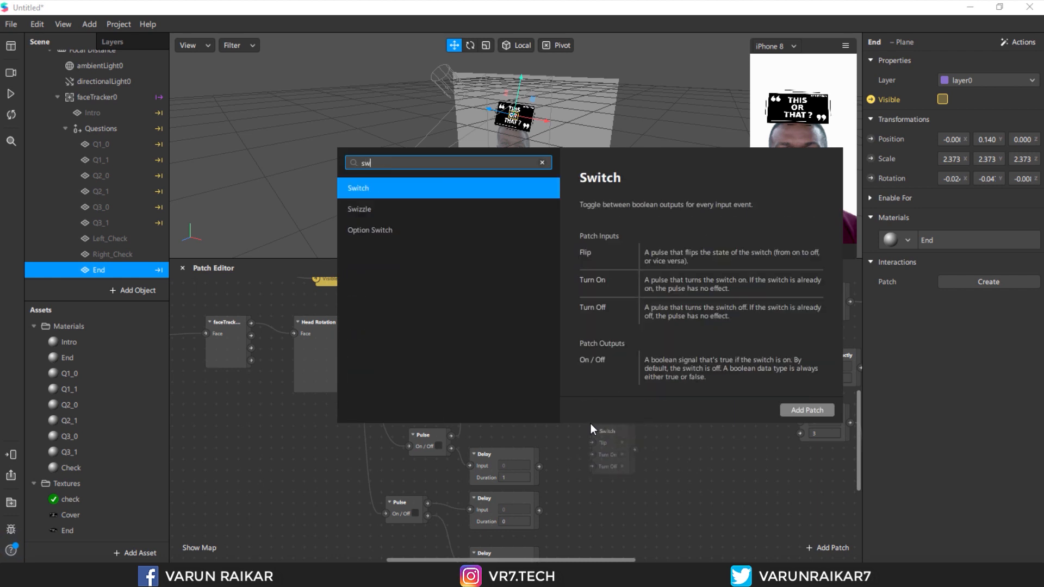
pyautogui.press('Return')
pyautogui.moveTo(602, 432); pyautogui.dragTo(586, 406)
pyautogui.scroll(-3, 603, 406)
pyautogui.moveTo(608, 343); pyautogui.dragTo(597, 441)
# Step: Connect each pair of Delay patches to the Turn On and Turn Off inputs of its neighbouring Switch
pyautogui.scroll(1, 597, 442)
pyautogui.moveTo(568, 336); pyautogui.dragTo(539, 370)
pyautogui.moveTo(580, 457); pyautogui.dragTo(541, 418)
pyautogui.moveTo(542, 470); pyautogui.dragTo(539, 469)
pyautogui.moveTo(603, 435); pyautogui.dragTo(592, 413)
pyautogui.click(683, 401)
pyautogui.scroll(1, 684, 401)
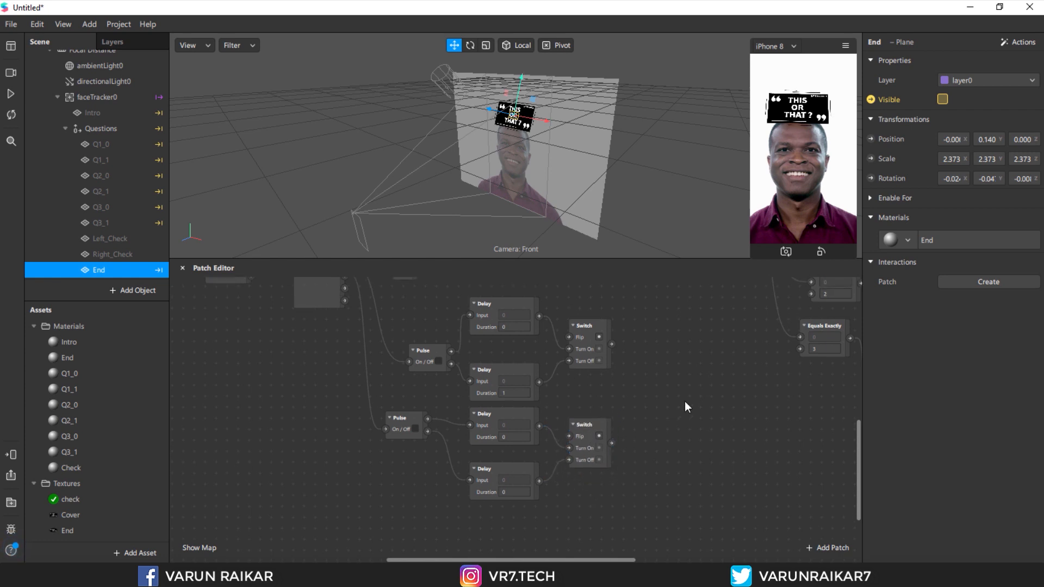
# Step: Create visibility patches for the Left_Check and Right_Check planes and place Right_Check beside the lower Switch
pyautogui.doubleClick(690, 416)
pyautogui.click(686, 479)
pyautogui.scroll(1, 635, 375)
pyautogui.click(141, 239)
pyautogui.keyDown('ctrl'); pyautogui.click(141, 254); pyautogui.keyUp('ctrl')
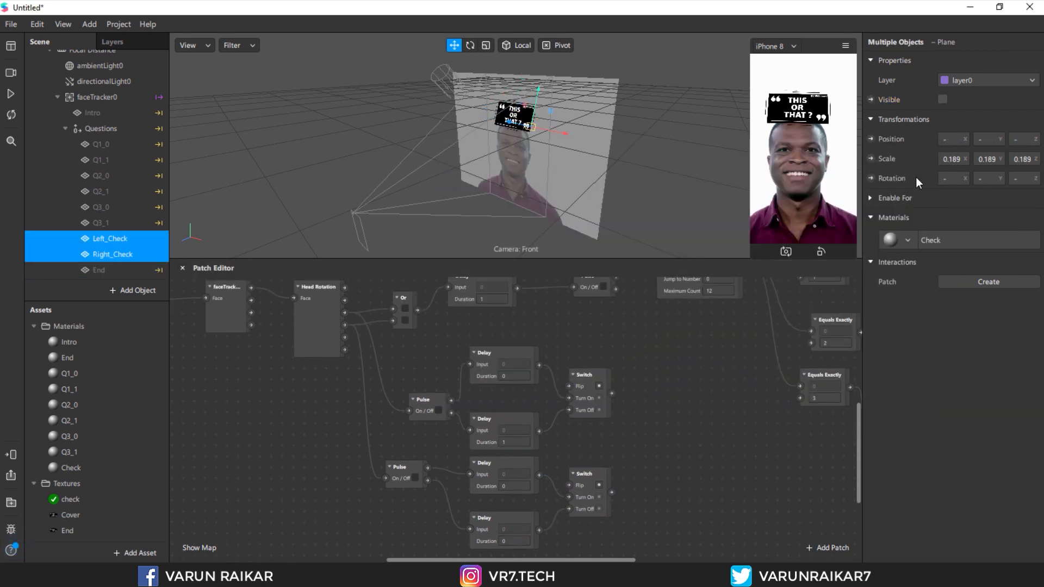
pyautogui.click(871, 99)
pyautogui.moveTo(551, 426); pyautogui.dragTo(704, 475)
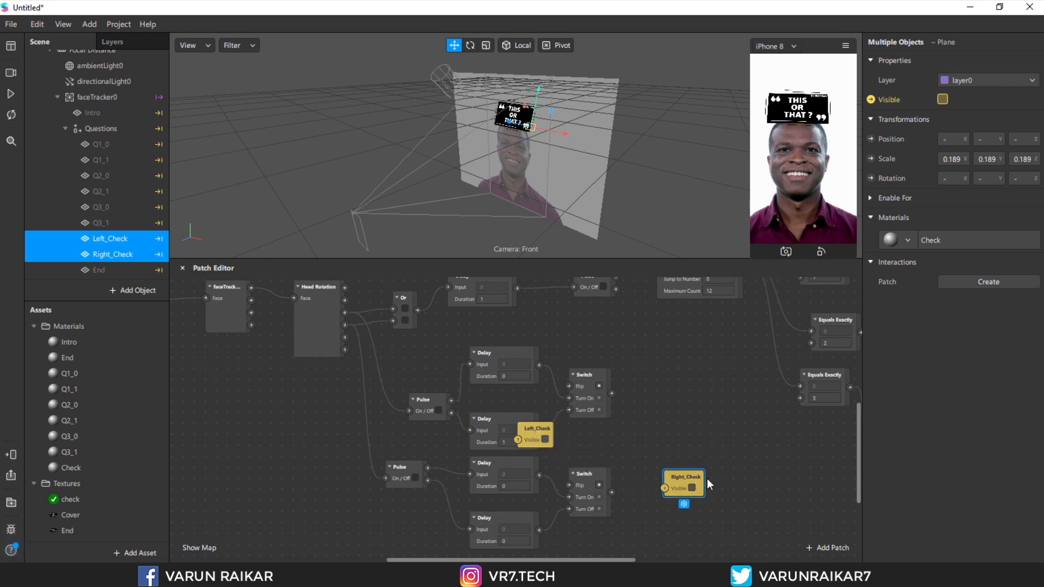
# Step: Drive the Left_Check visibility from the upper Switch and the Right_Check visibility from the lower Switch
pyautogui.moveTo(526, 430); pyautogui.dragTo(612, 393)
pyautogui.moveTo(632, 491); pyautogui.dragTo(612, 491)
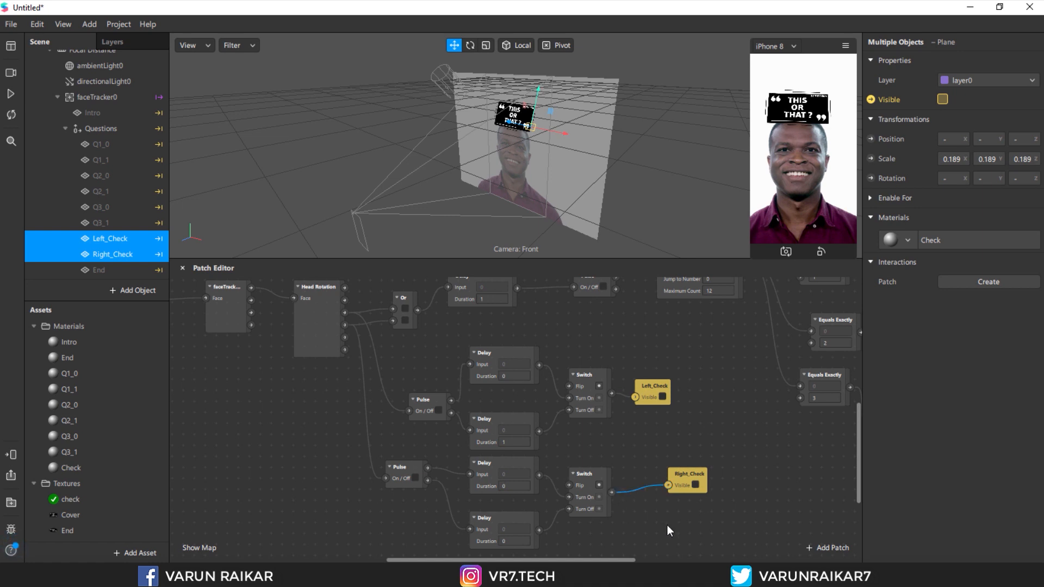
pyautogui.click(647, 525)
# Step: Move the Camera, Delay, Not, Intro and Questions patches together, opening space above the Face Finder chain
pyautogui.scroll(-1, 647, 524)
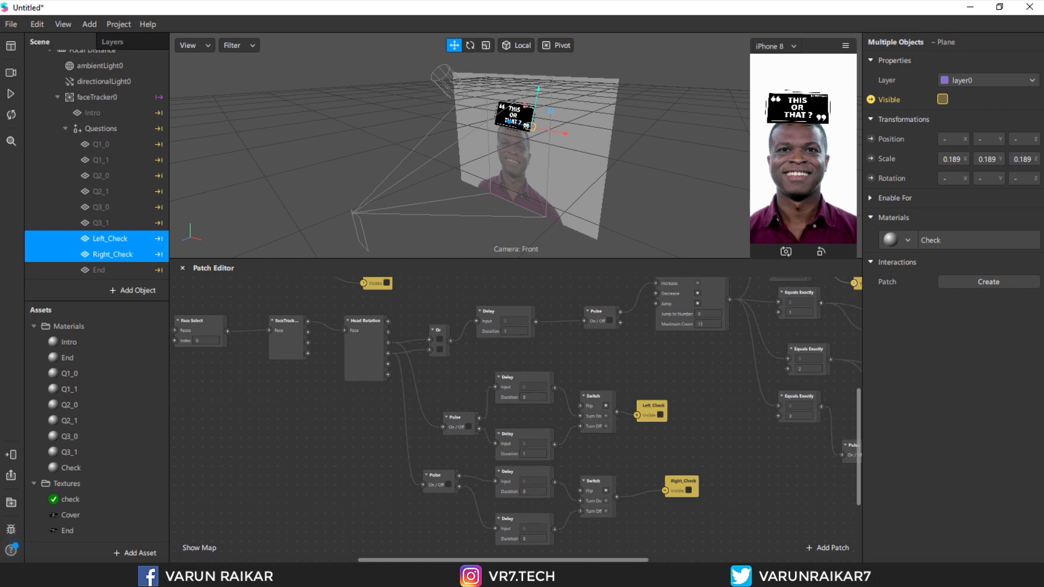
pyautogui.hscroll(-5, 519, 540)
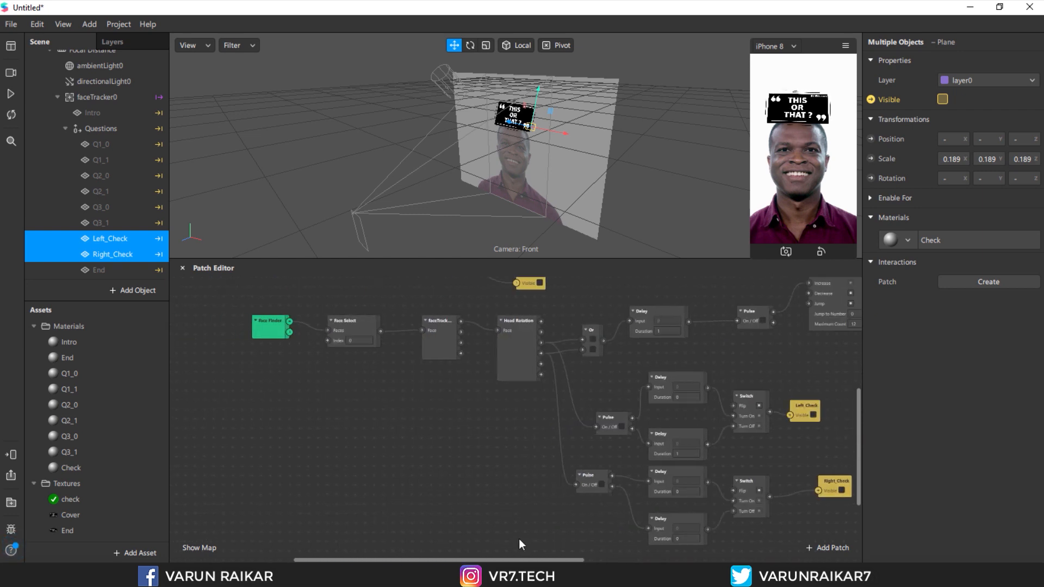
pyautogui.scroll(4, 520, 537)
pyautogui.moveTo(635, 336); pyautogui.dragTo(280, 413)
pyautogui.moveTo(531, 405); pyautogui.dragTo(483, 339)
pyautogui.click(614, 366)
pyautogui.scroll(1, 613, 366)
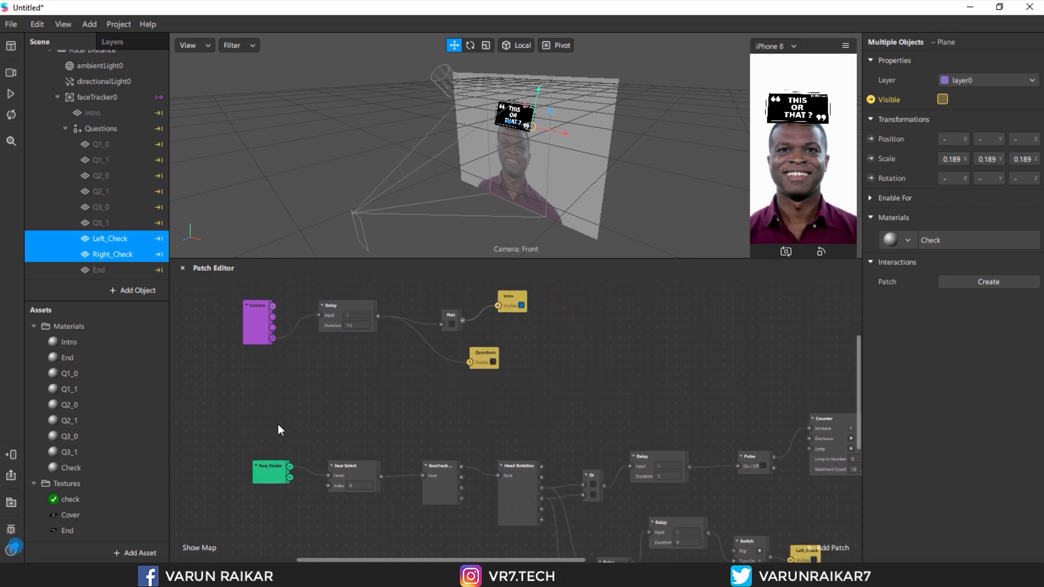
# Step: Add a Runtime patch in the free space and feed its time into a new Offset patch
pyautogui.rightClick(279, 425)
pyautogui.write('runti')
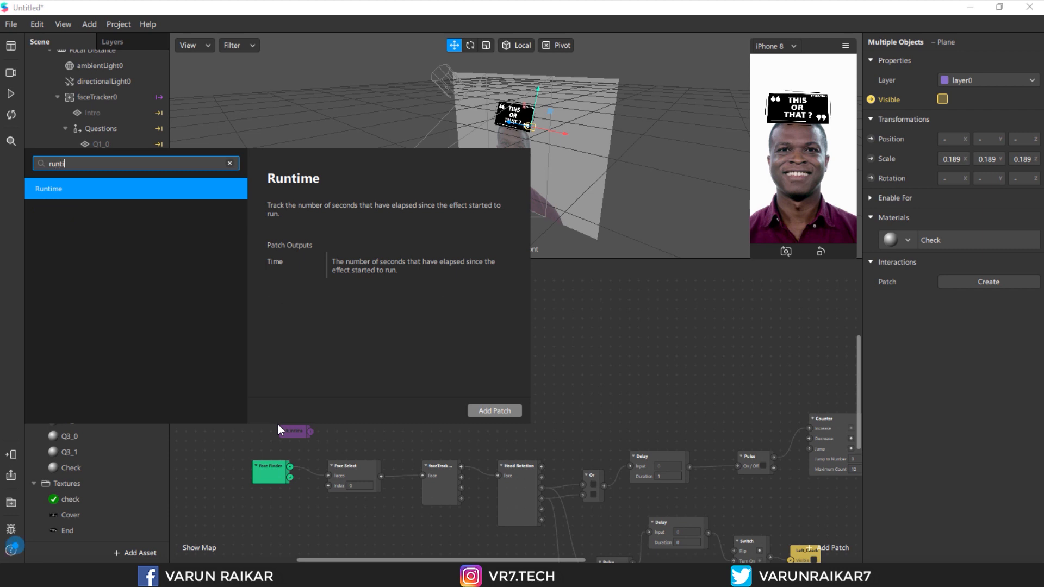
pyautogui.press('Return')
pyautogui.moveTo(296, 436); pyautogui.dragTo(348, 400)
pyautogui.write('offset')
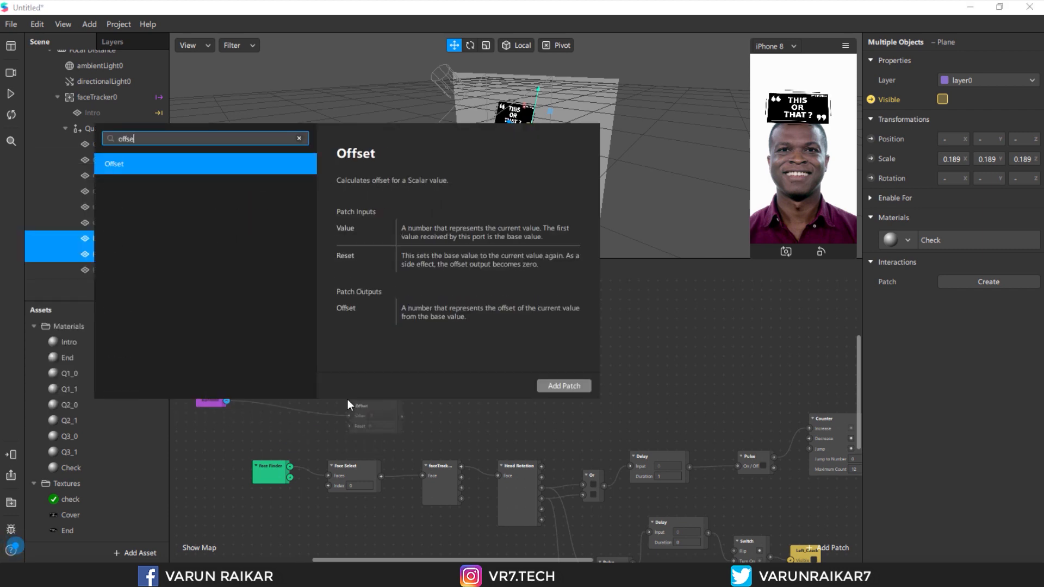
pyautogui.press('Return')
# Step: Add a Less Than patch to the Offset output and set its comparison value to 3
pyautogui.moveTo(370, 405); pyautogui.dragTo(484, 408)
pyautogui.write('less')
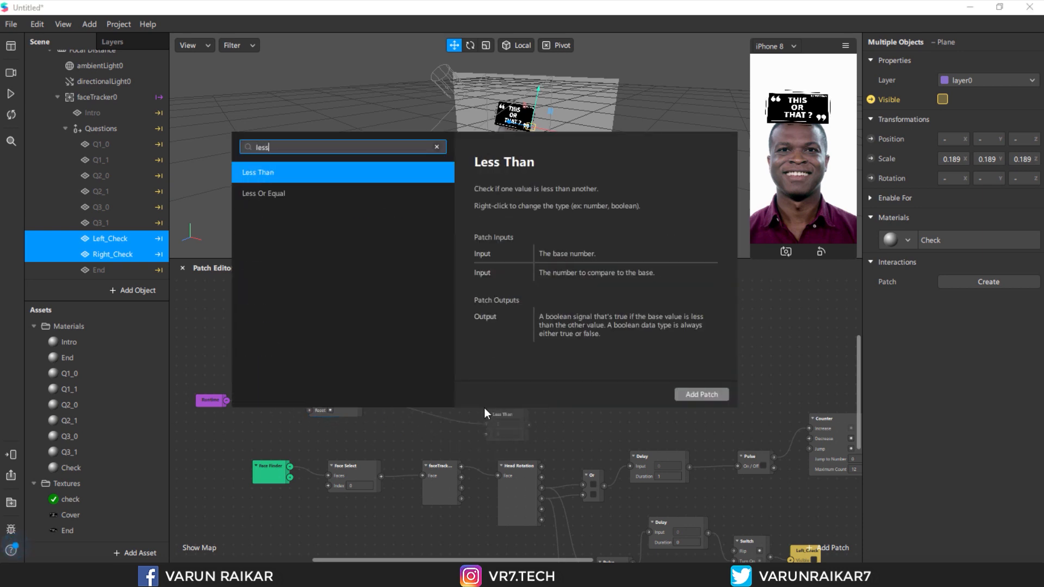
pyautogui.press('Return')
pyautogui.click(504, 436)
pyautogui.write('3')
pyautogui.press('Return')
# Step: Add a Loop Animation patch enabled by the Less Than output
pyautogui.moveTo(503, 416); pyautogui.dragTo(608, 377)
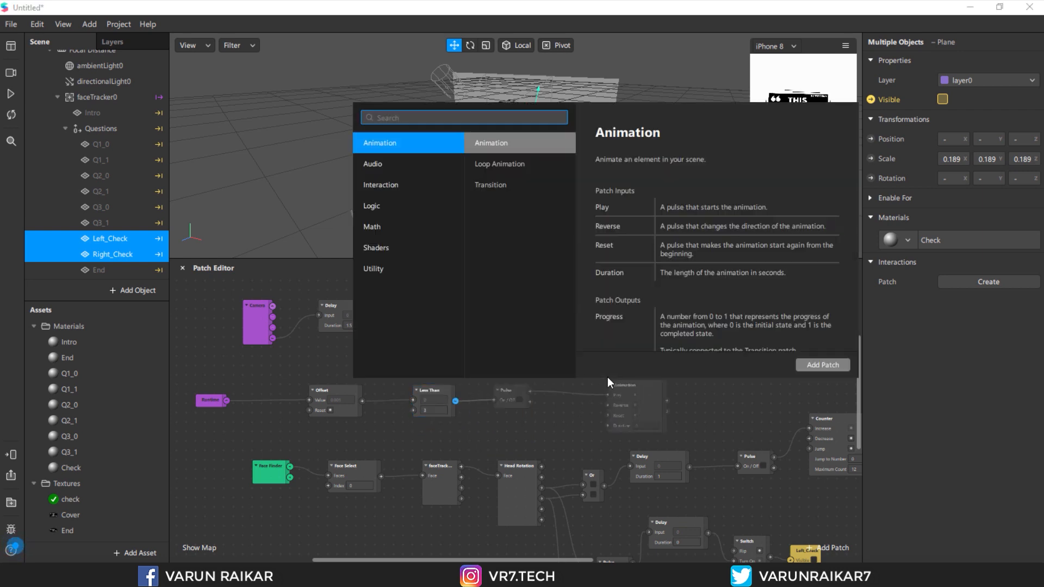
pyautogui.write('loop')
pyautogui.press('Return')
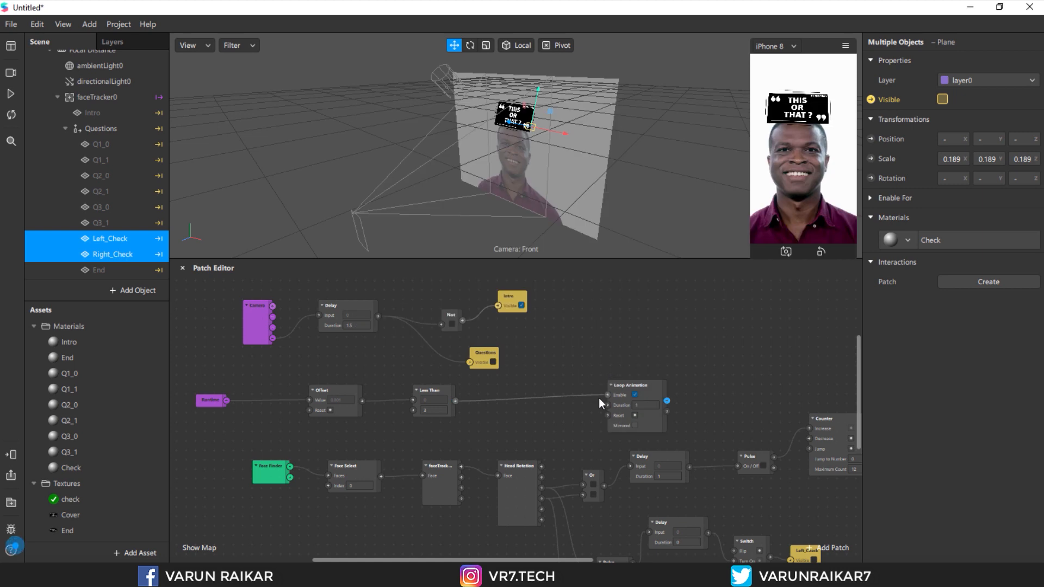
# Step: Set the Loop Animation's duration to 0 and trigger a new Random patch with end value 3 from its second output
pyautogui.moveTo(623, 407); pyautogui.dragTo(628, 360)
pyautogui.write('rand')
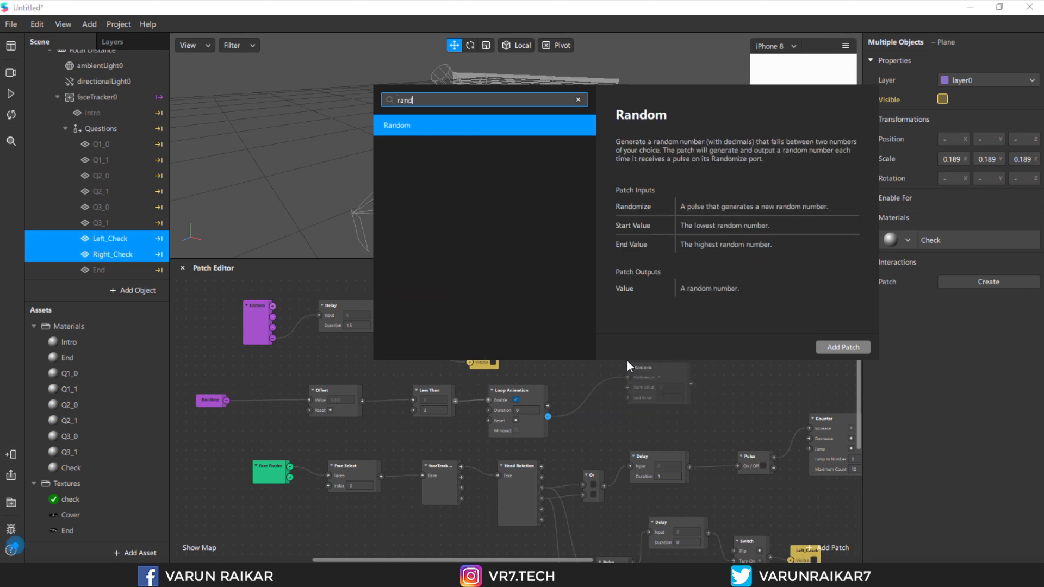
pyautogui.press('Return')
pyautogui.click(666, 400)
pyautogui.write('3')
# Step: Add a Round patch to the Random patch's output value
pyautogui.moveTo(645, 371); pyautogui.dragTo(712, 348)
pyautogui.write('round')
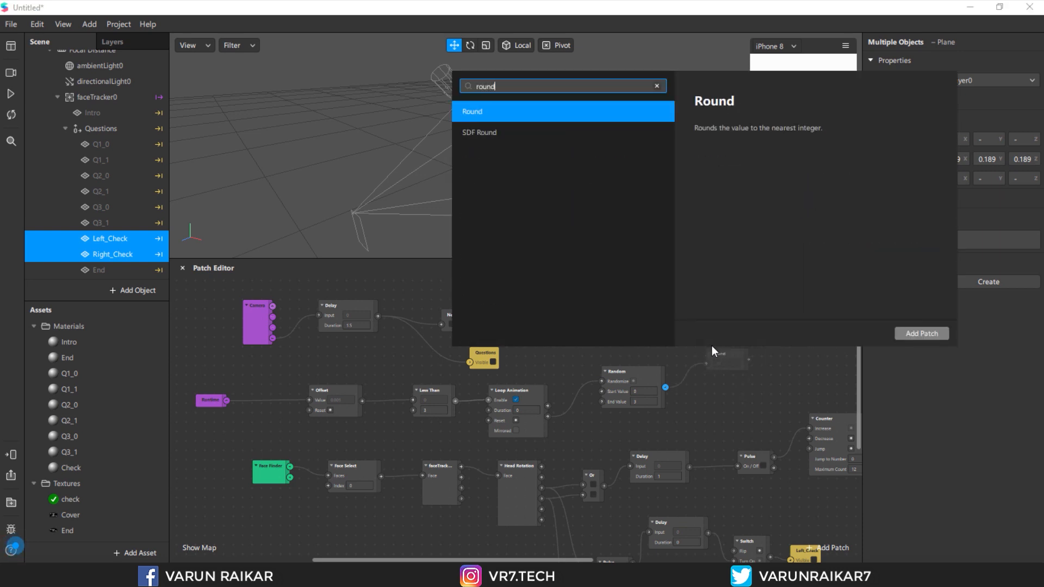
pyautogui.press('Return')
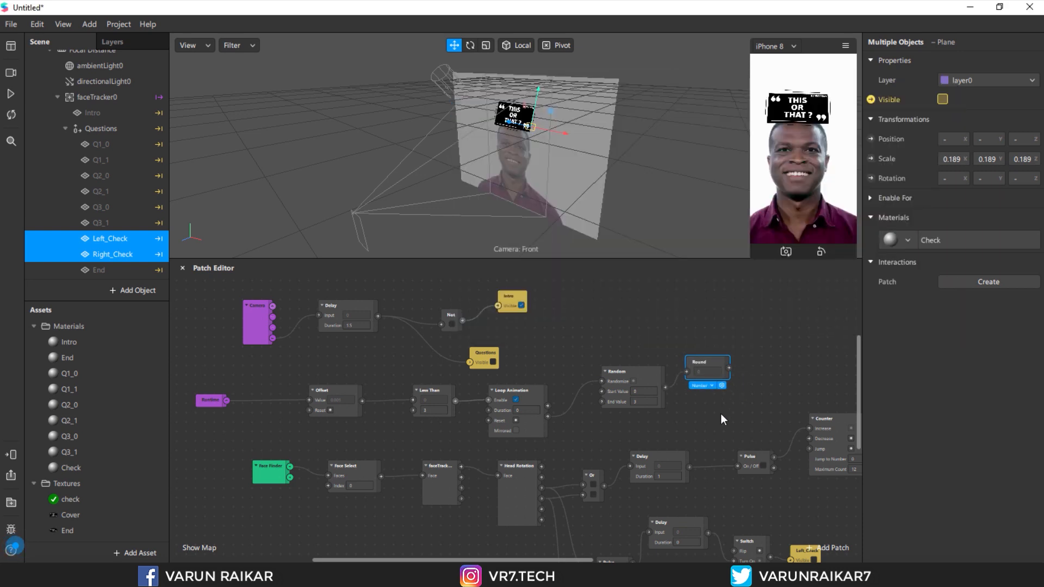
pyautogui.moveTo(536, 562); pyautogui.dragTo(610, 524)
pyautogui.scroll(2, 575, 428)
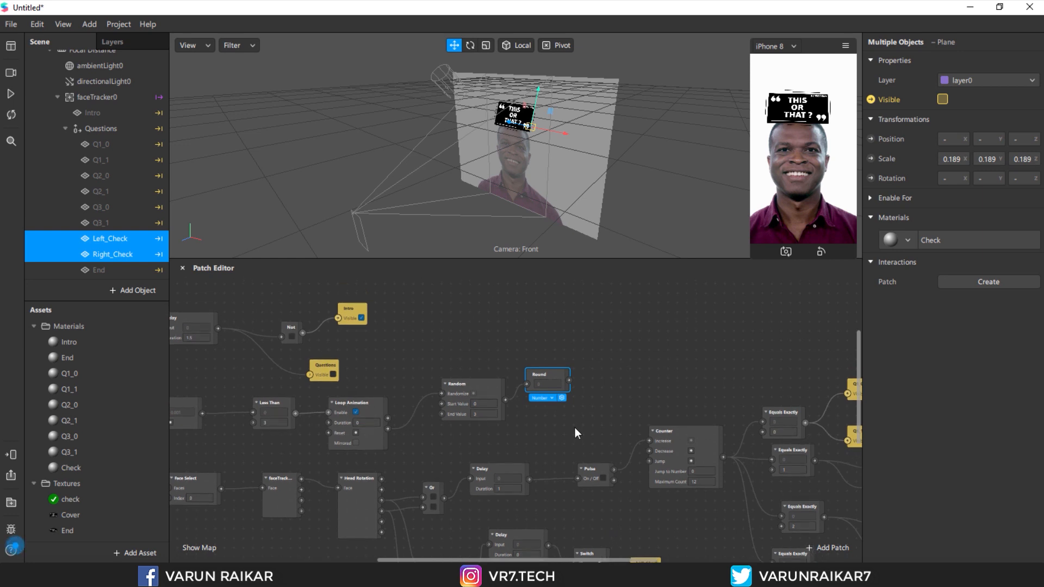
pyautogui.hscroll(-3, 516, 419)
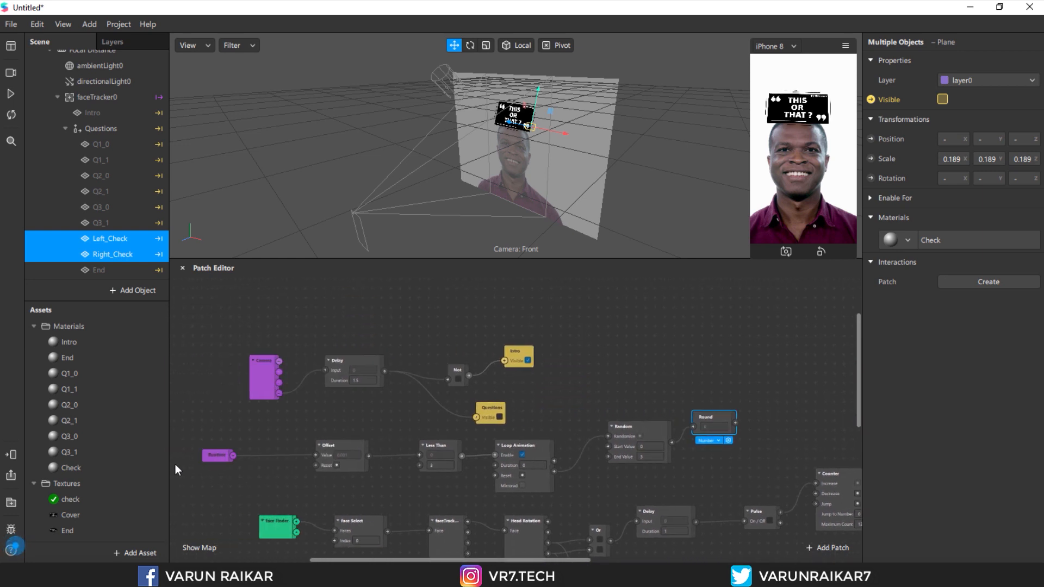
# Step: Create Current Frame patches for the six animation sequences Q1_0 through Q3_1
pyautogui.scroll(-3, 118, 457)
pyautogui.scroll(-1, 118, 456)
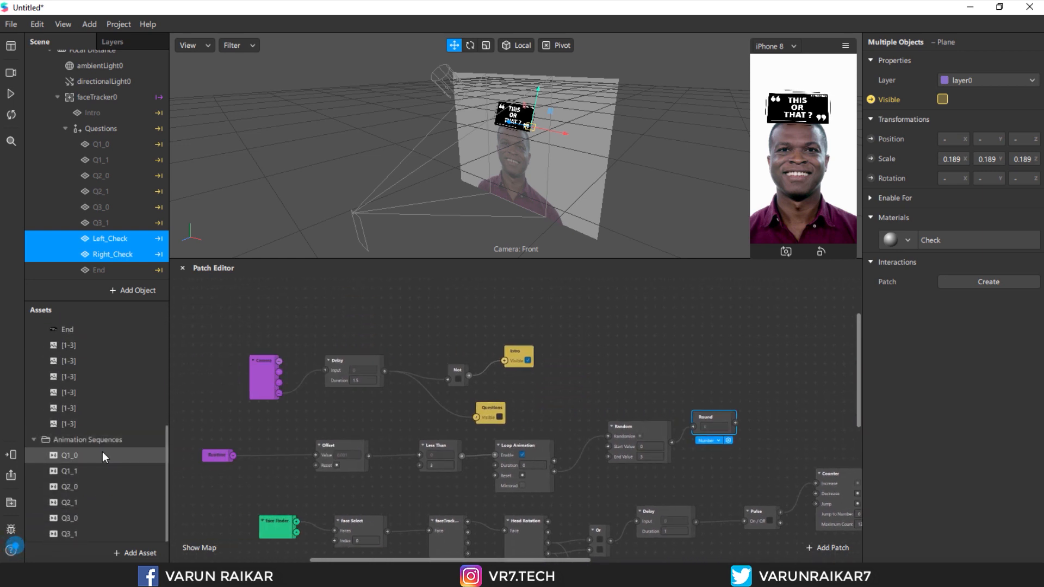
pyautogui.click(102, 454)
pyautogui.keyDown('shift'); pyautogui.click(106, 533); pyautogui.keyUp('shift')
pyautogui.click(871, 199)
# Step: Spread the stacked Current Frame patches into a column beyond the Round patch
pyautogui.moveTo(571, 433); pyautogui.dragTo(809, 304)
pyautogui.moveTo(536, 434); pyautogui.dragTo(784, 330)
pyautogui.moveTo(546, 429); pyautogui.dragTo(804, 352)
pyautogui.moveTo(543, 431); pyautogui.dragTo(809, 378)
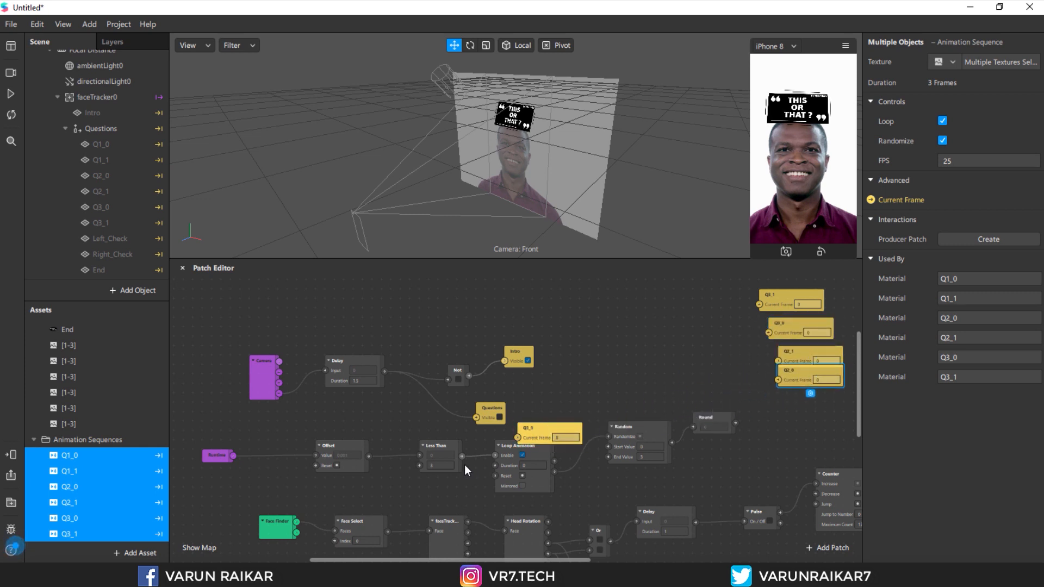
pyautogui.moveTo(543, 434); pyautogui.dragTo(826, 401)
# Step: Connect the Round patch's output to the Current Frame input of all six question animation sequence patches
pyautogui.moveTo(567, 431); pyautogui.dragTo(736, 422)
pyautogui.moveTo(778, 377)
pyautogui.mouseDown()
pyautogui.moveTo(748, 409)
pyautogui.moveTo(778, 377)
pyautogui.mouseUp()
pyautogui.moveTo(778, 380); pyautogui.dragTo(738, 422)
pyautogui.moveTo(778, 361); pyautogui.dragTo(736, 422)
pyautogui.moveTo(778, 380); pyautogui.dragTo(738, 423)
pyautogui.moveTo(769, 332)
pyautogui.mouseDown()
pyautogui.moveTo(752, 377)
pyautogui.moveTo(755, 322)
pyautogui.mouseUp()
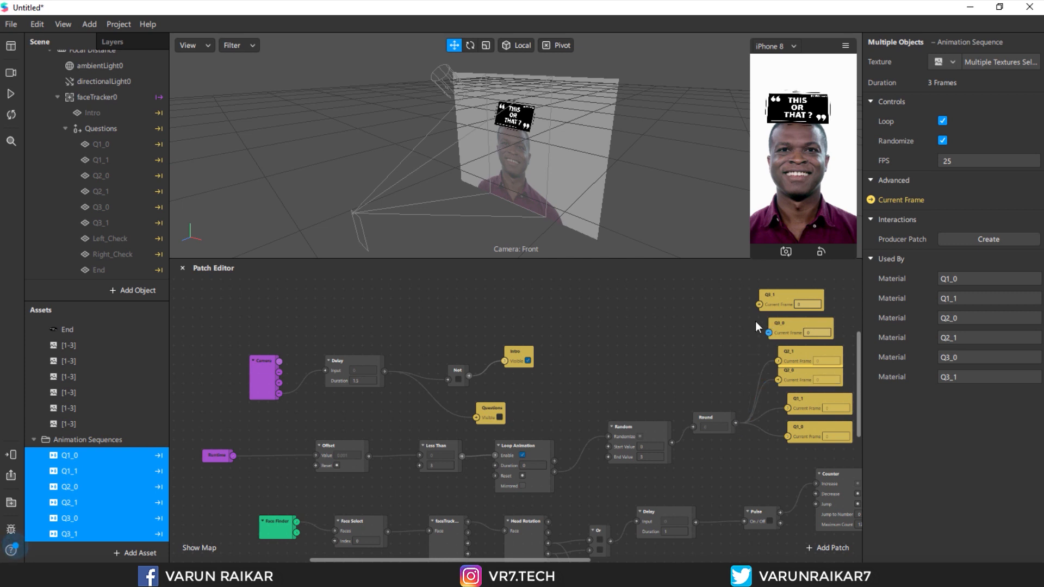
pyautogui.moveTo(747, 422); pyautogui.dragTo(736, 423)
pyautogui.click(11, 475)
pyautogui.click(606, 389)
pyautogui.click(34, 439)
pyautogui.click(34, 440)
pyautogui.moveTo(769, 333); pyautogui.dragTo(736, 422)
# Step: Add the Instructions capability to the project's properties
pyautogui.scroll(-3, 560, 462)
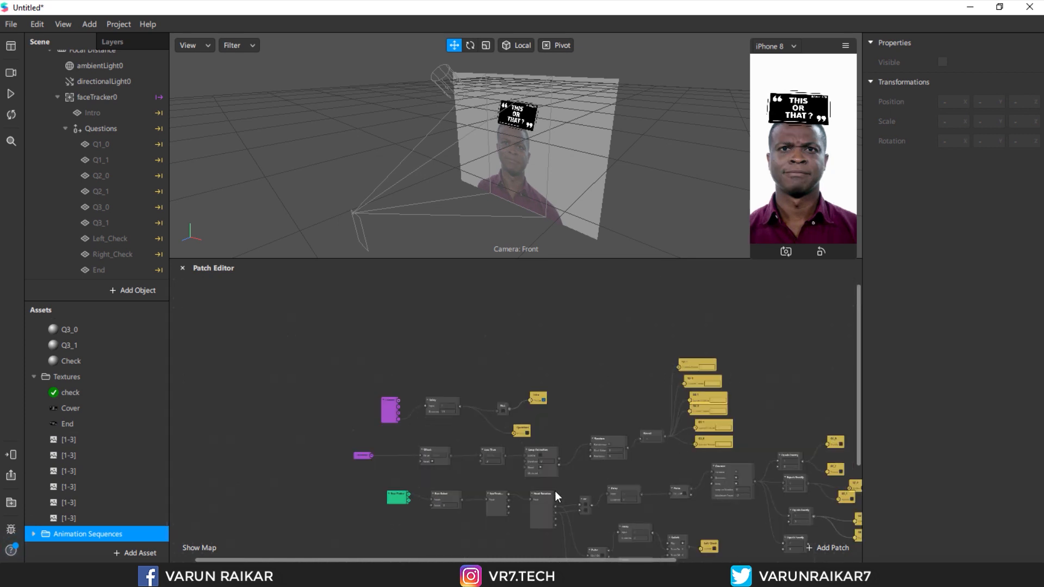
pyautogui.click(109, 36)
pyautogui.click(117, 25)
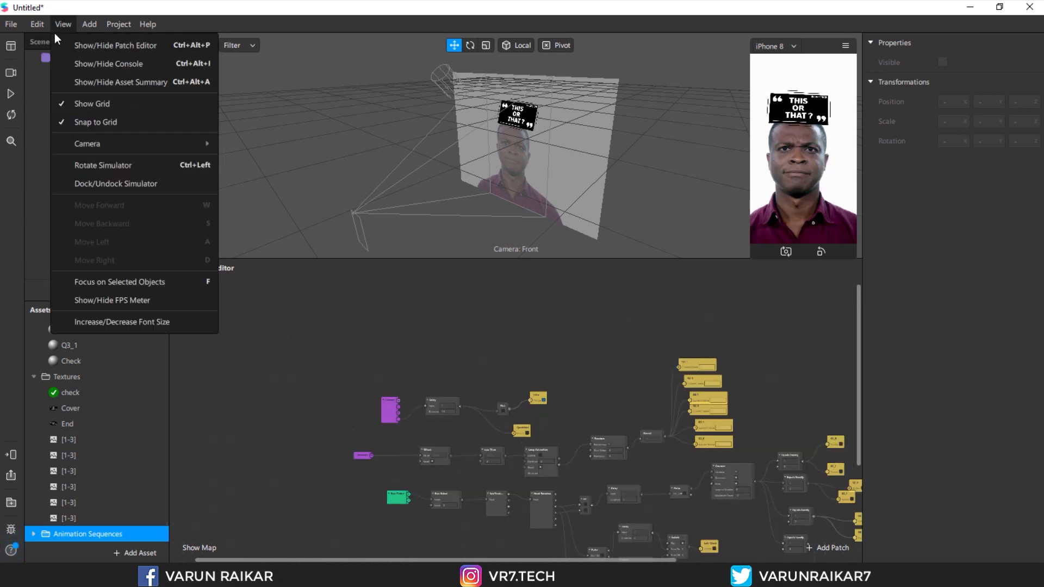
pyautogui.click(41, 40)
pyautogui.click(118, 24)
pyautogui.click(138, 44)
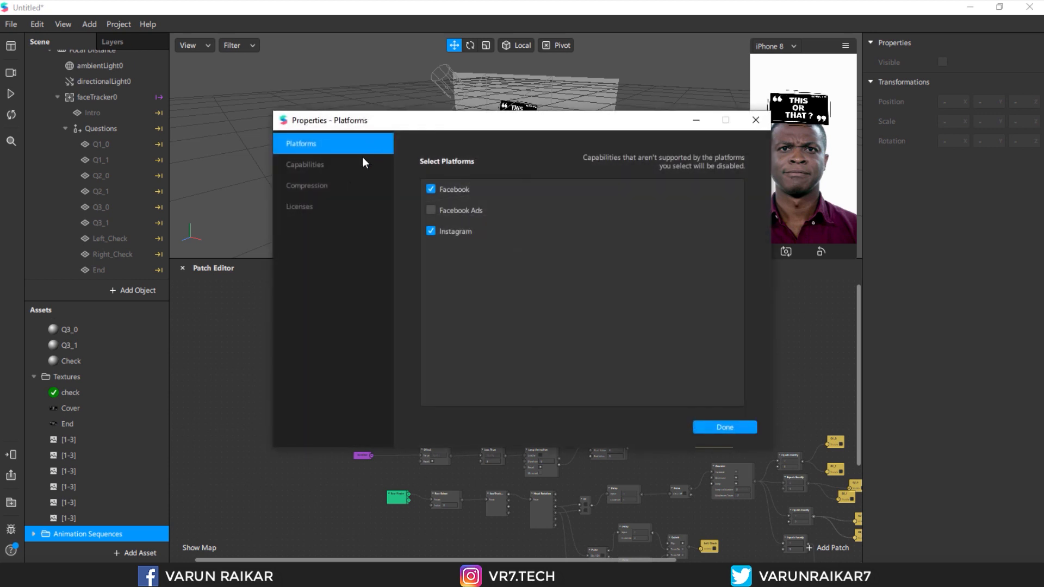
pyautogui.click(345, 165)
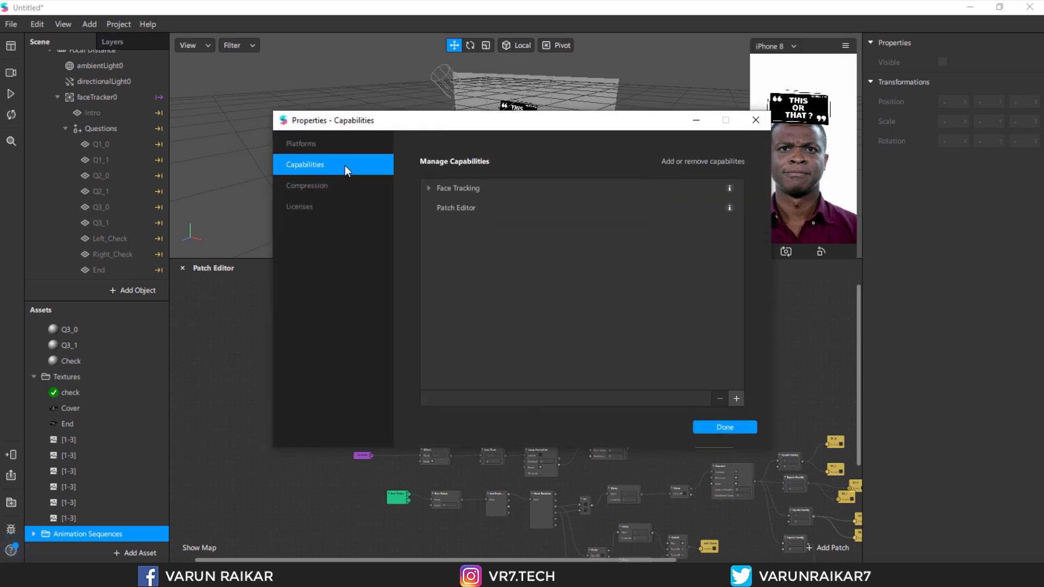
pyautogui.click(737, 399)
pyautogui.write('inst')
pyautogui.press('Return')
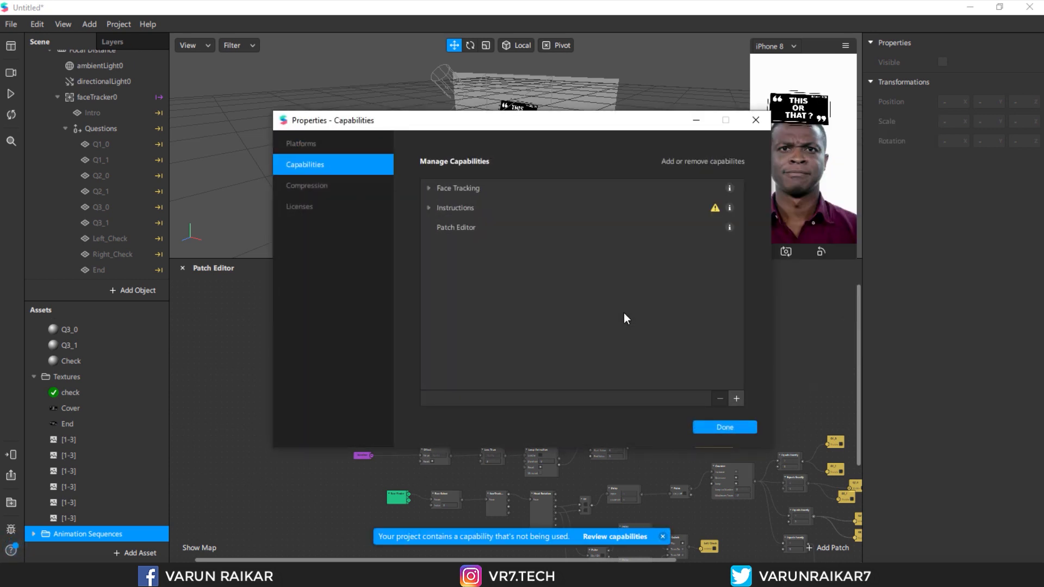
# Step: Enable Custom Instructions, insert the "Tap and hold" instruction, and close the project properties
pyautogui.click(429, 207)
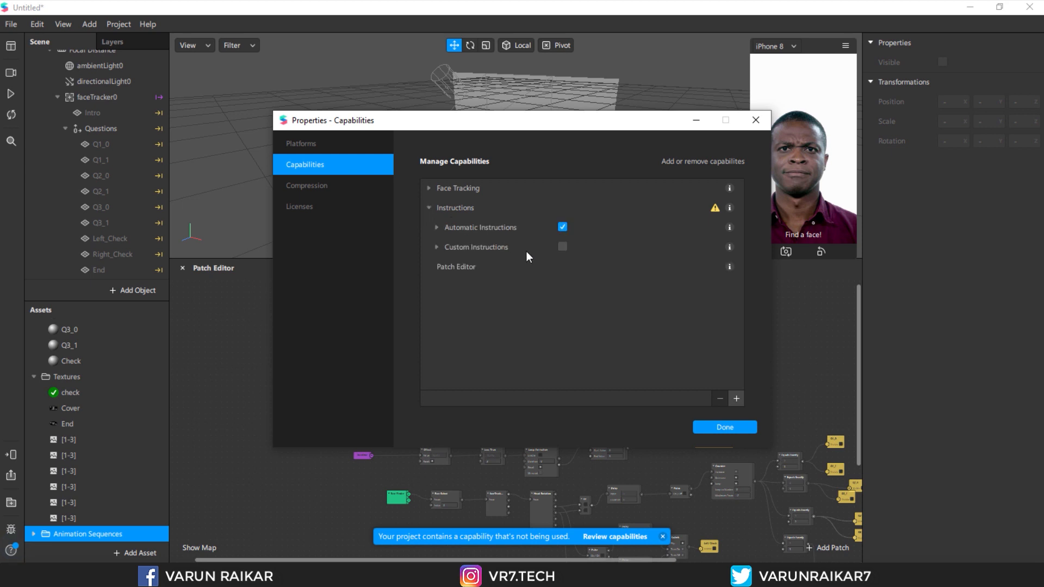
pyautogui.click(563, 246)
pyautogui.click(436, 247)
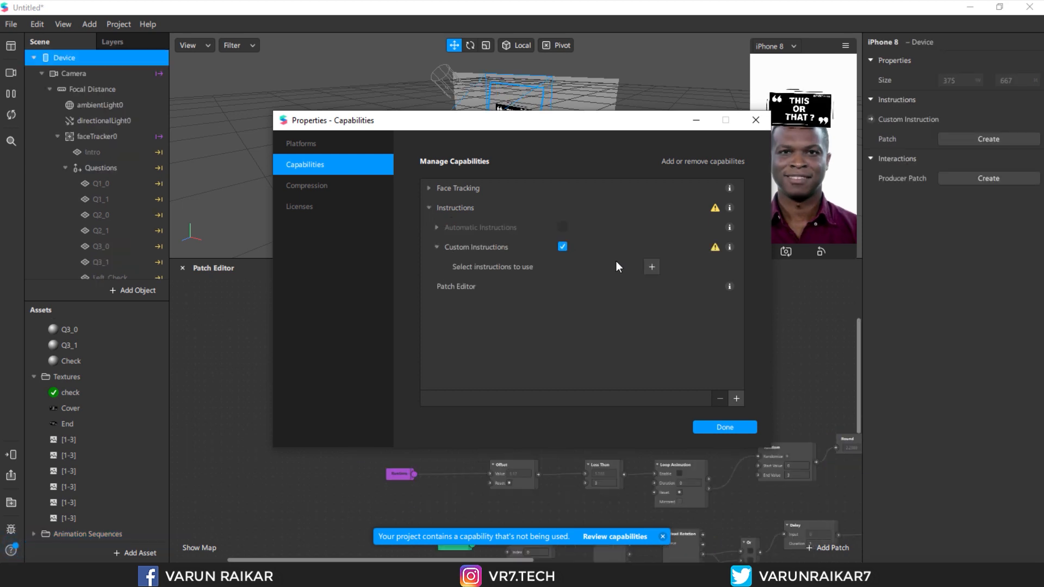
pyautogui.click(651, 266)
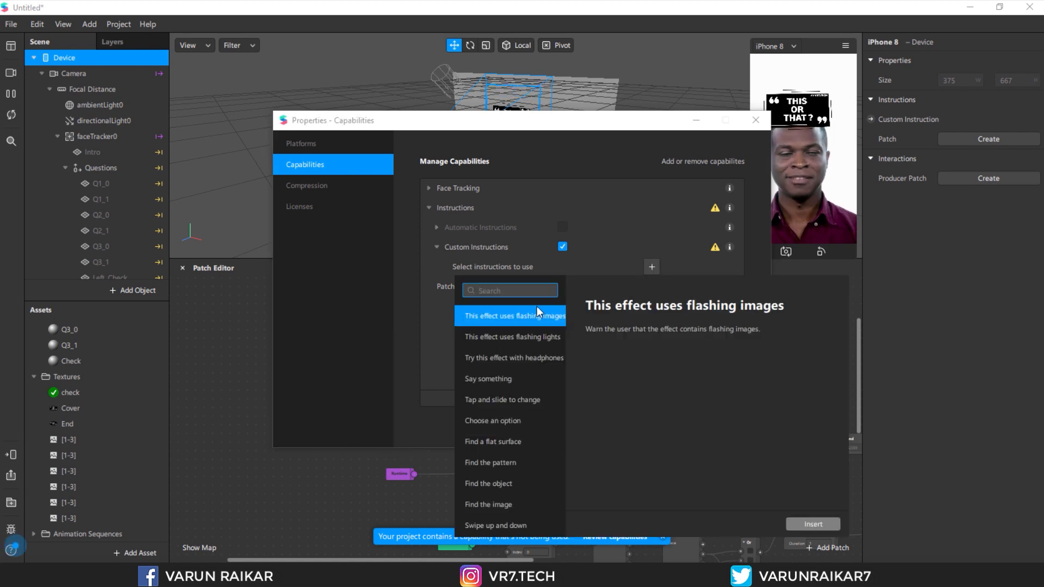
pyautogui.write('ta')
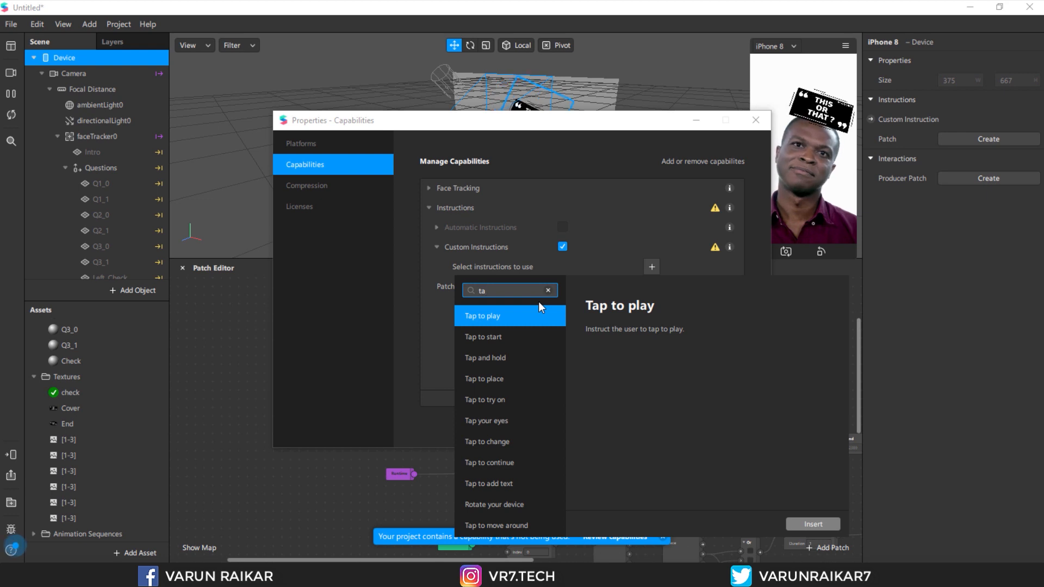
pyautogui.press('Down')
pyautogui.press('Down')
pyautogui.press('Return')
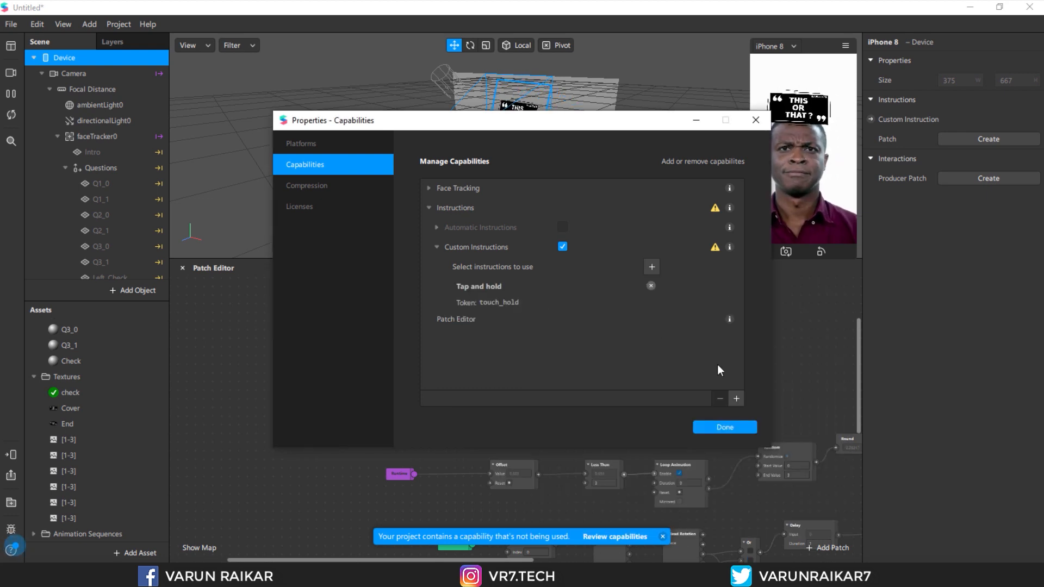
pyautogui.click(729, 427)
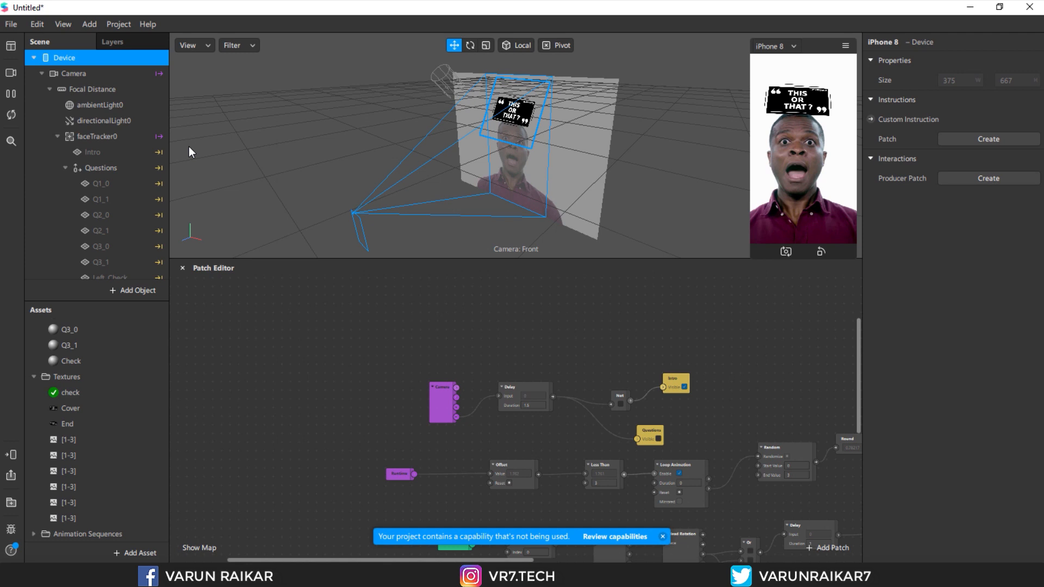
# Step: Create the Device's custom instruction patches and arrange Runtime, Less Than and Device in a row above the Camera patches
pyautogui.click(995, 140)
pyautogui.click(993, 170)
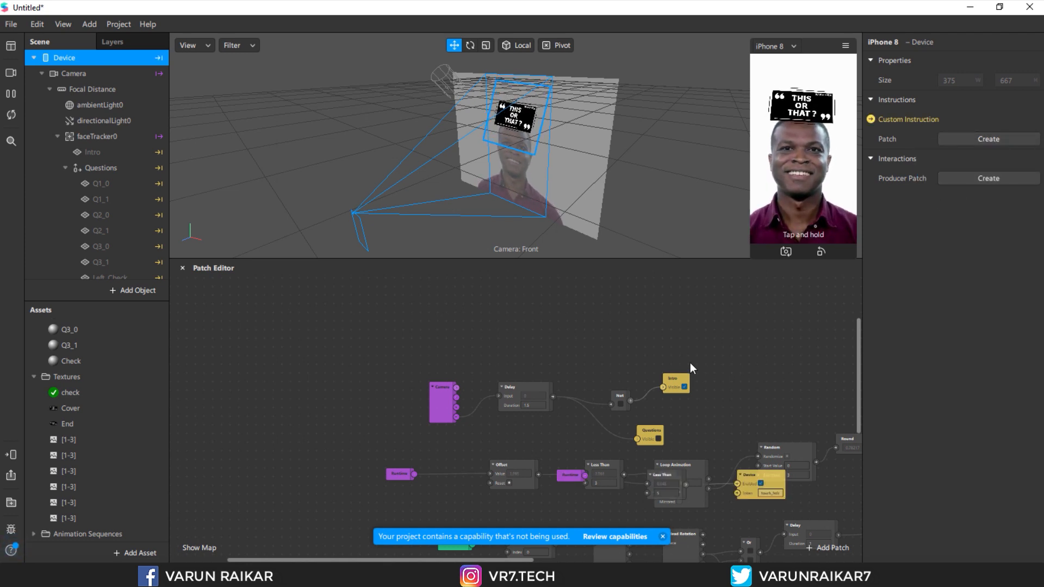
pyautogui.moveTo(571, 474); pyautogui.dragTo(375, 353)
pyautogui.moveTo(660, 475); pyautogui.dragTo(553, 335)
pyautogui.moveTo(774, 478); pyautogui.dragTo(708, 323)
pyautogui.click(794, 344)
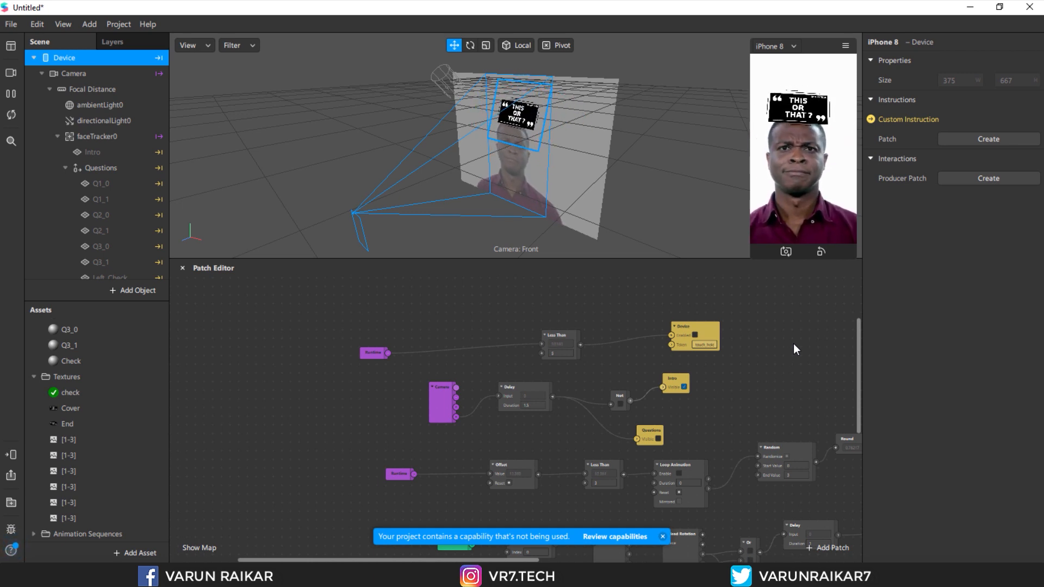
# Step: Save the project in the Documents folder as "This or That"
pyautogui.scroll(-5, 783, 343)
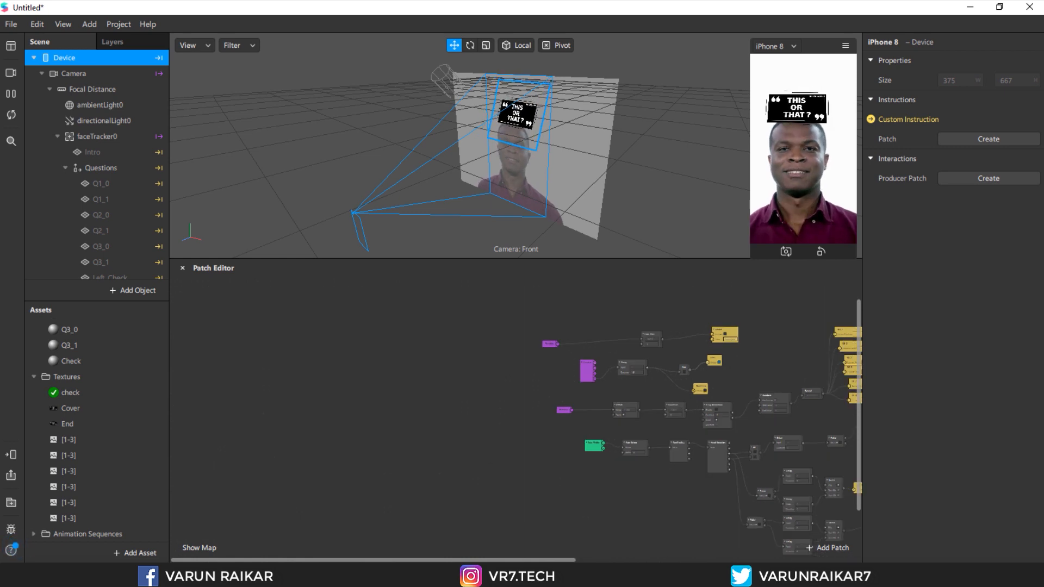
pyautogui.hscroll(3, 515, 414)
pyautogui.scroll(-2, 592, 500)
pyautogui.scroll(3, 728, 539)
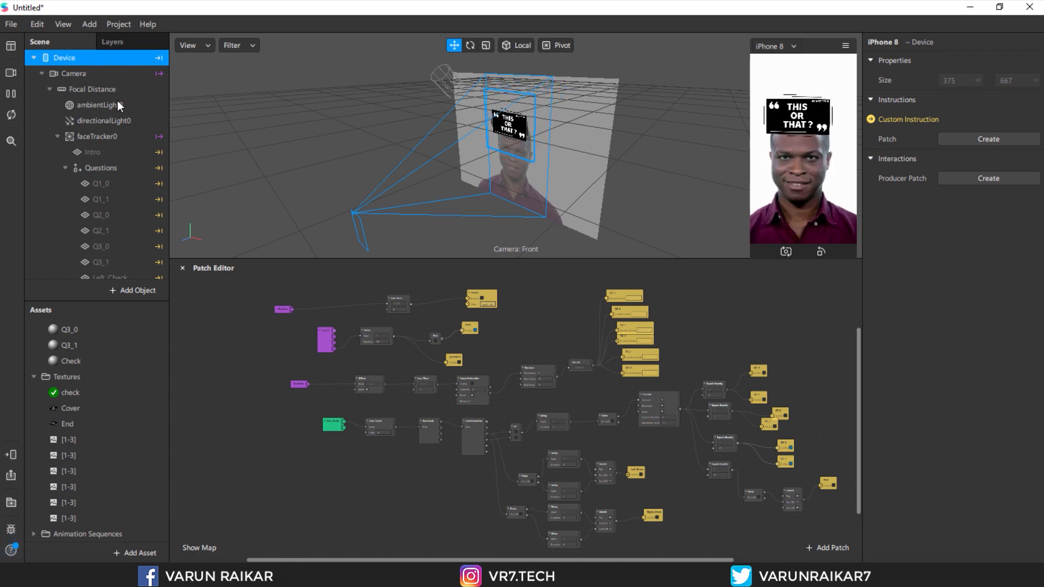
pyautogui.click(11, 24)
pyautogui.click(35, 180)
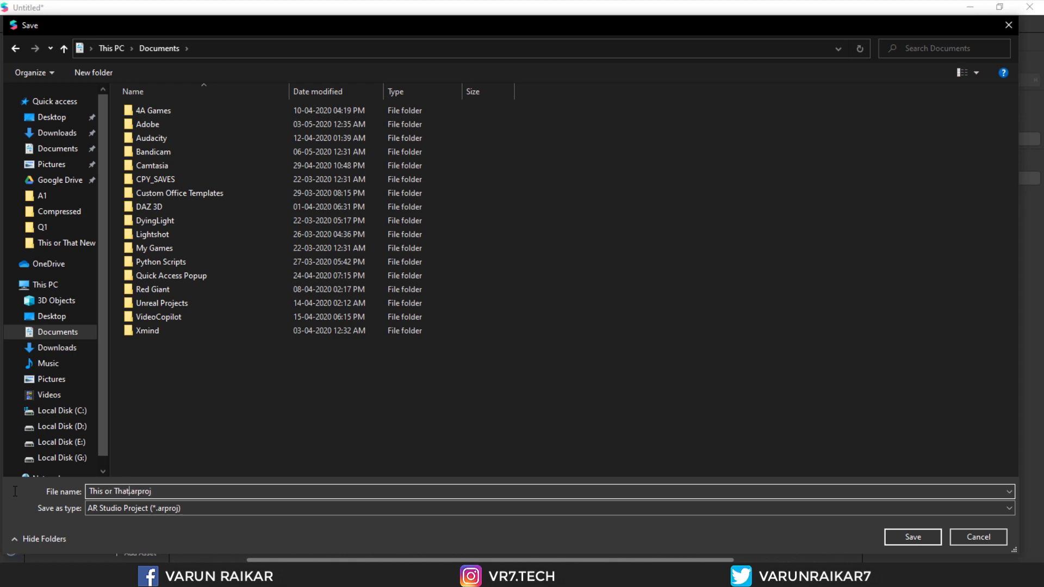
pyautogui.press('Return')
# Step: Set the duration of the Delay patch between the Or and Pulse patches to 1.25
pyautogui.scroll(3, 695, 480)
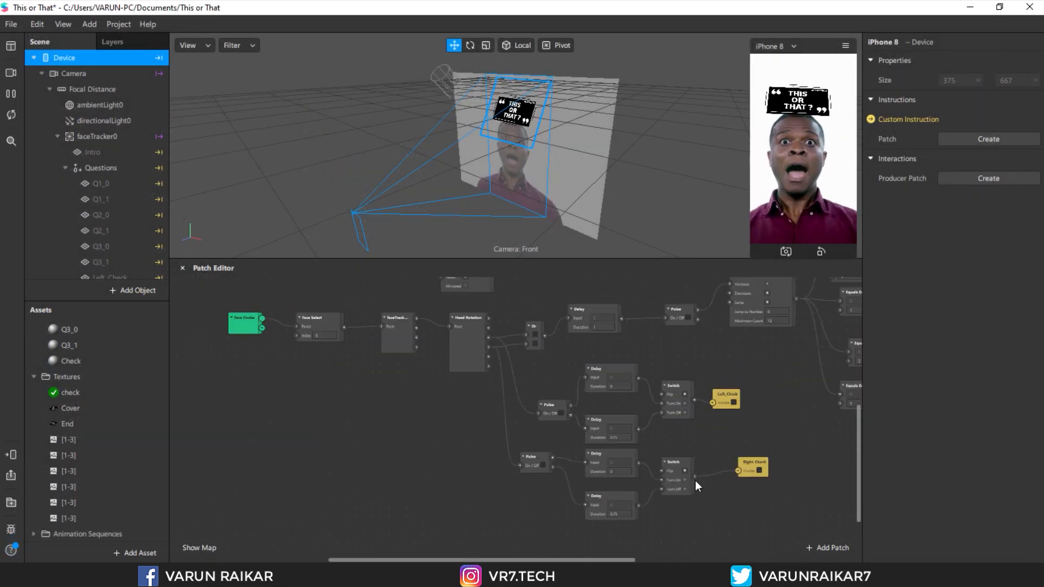
pyautogui.scroll(3, 695, 481)
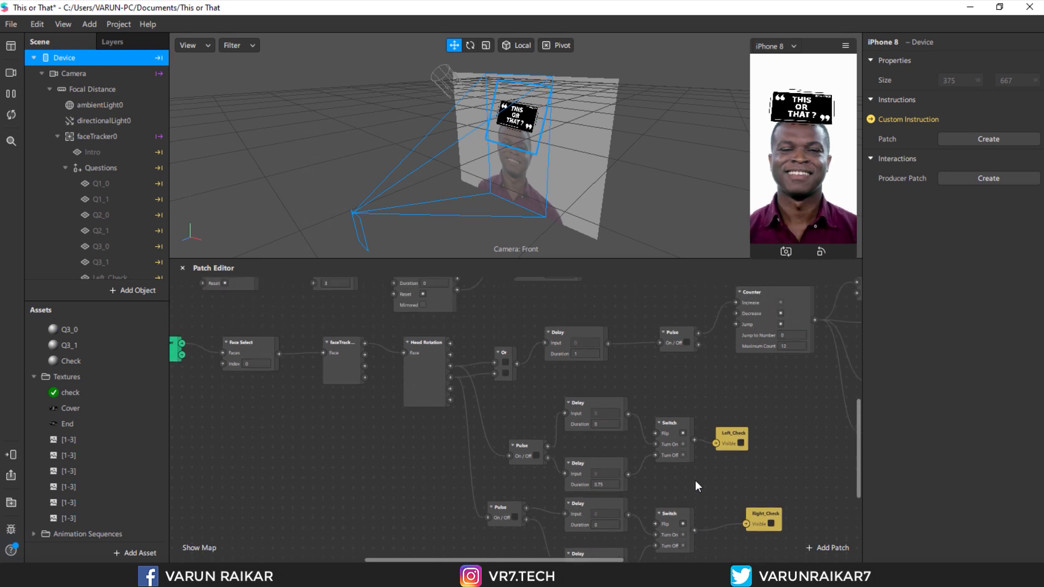
pyautogui.keyDown('ctrl'); pyautogui.scroll(-5, 614, 348); pyautogui.keyUp('ctrl')
pyautogui.keyDown('ctrl'); pyautogui.scroll(4, 759, 342); pyautogui.keyUp('ctrl')
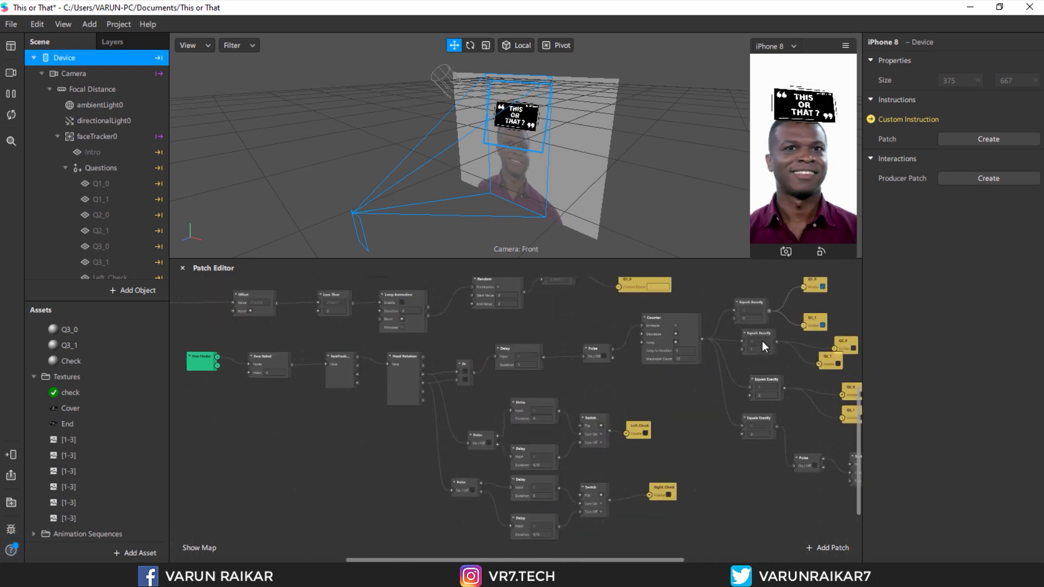
pyautogui.keyDown('ctrl'); pyautogui.scroll(6, 510, 390); pyautogui.keyUp('ctrl')
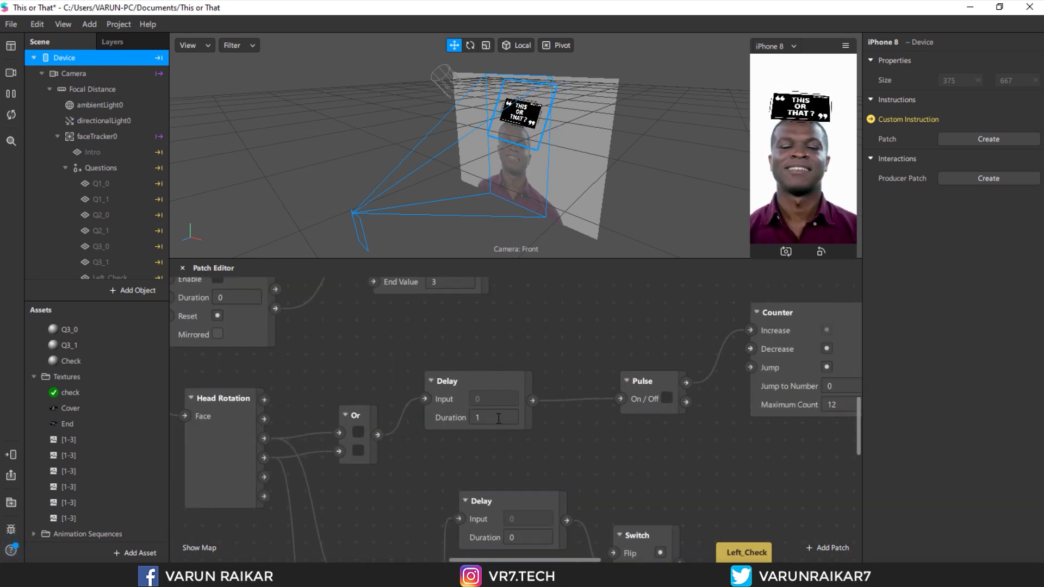
pyautogui.click(494, 417)
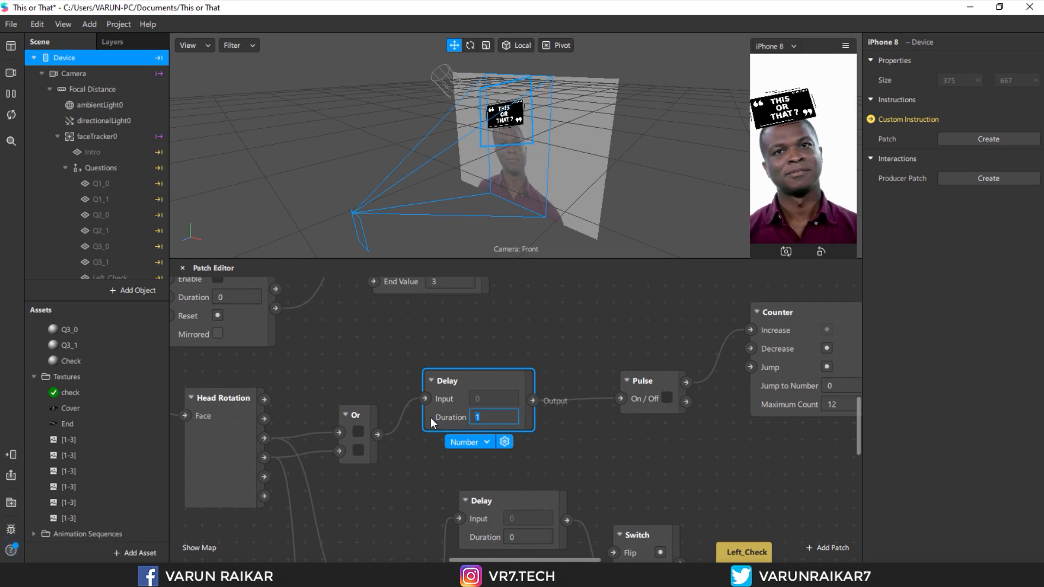
pyautogui.write('1.25')
pyautogui.press('Return')
pyautogui.click(550, 451)
pyautogui.keyDown('ctrl'); pyautogui.scroll(-4, 547, 452); pyautogui.keyUp('ctrl')
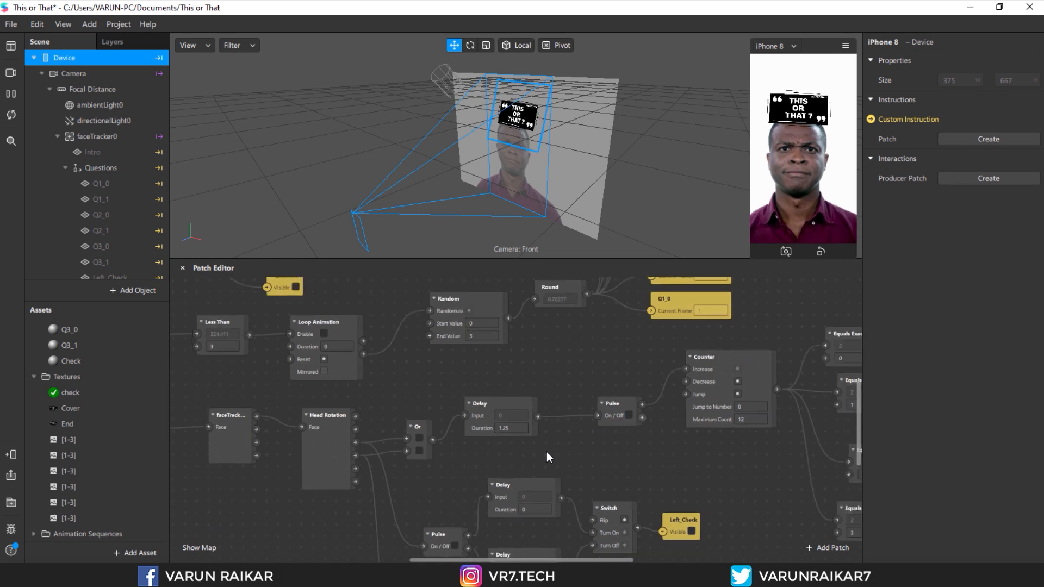
# Step: Set the comparison value of the Less Than patch feeding the Device instruction to 3
pyautogui.scroll(5, 546, 451)
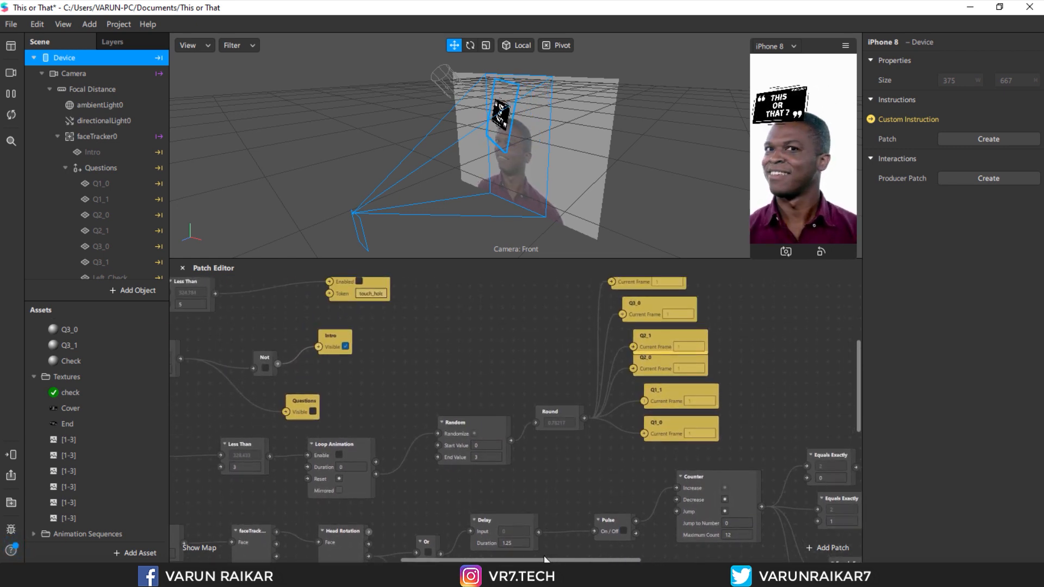
pyautogui.moveTo(550, 559); pyautogui.dragTo(470, 559)
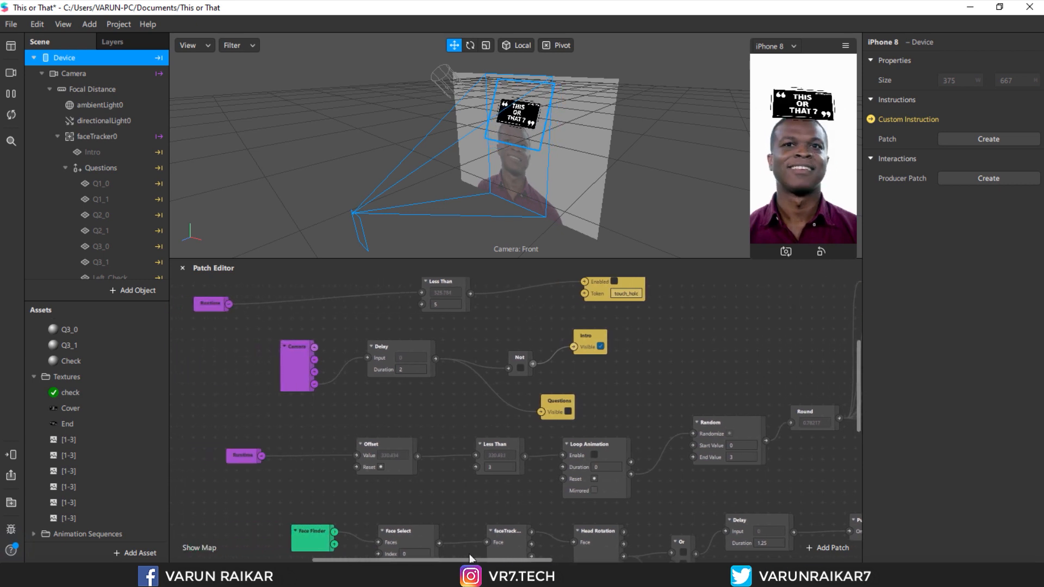
pyautogui.scroll(2, 461, 517)
pyautogui.keyDown('ctrl'); pyautogui.scroll(-1, 461, 517); pyautogui.keyUp('ctrl')
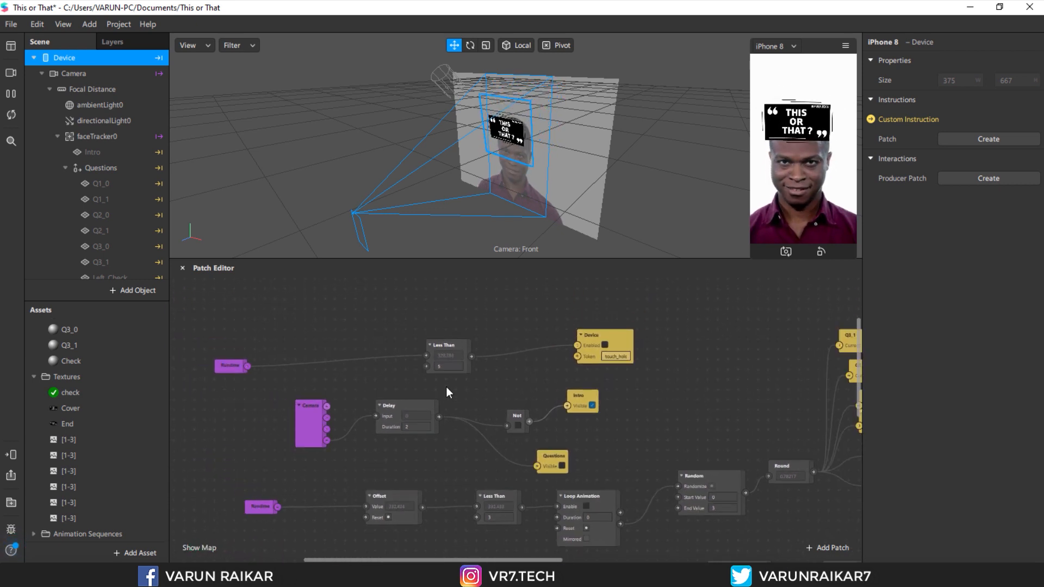
pyautogui.click(439, 367)
pyautogui.write('3')
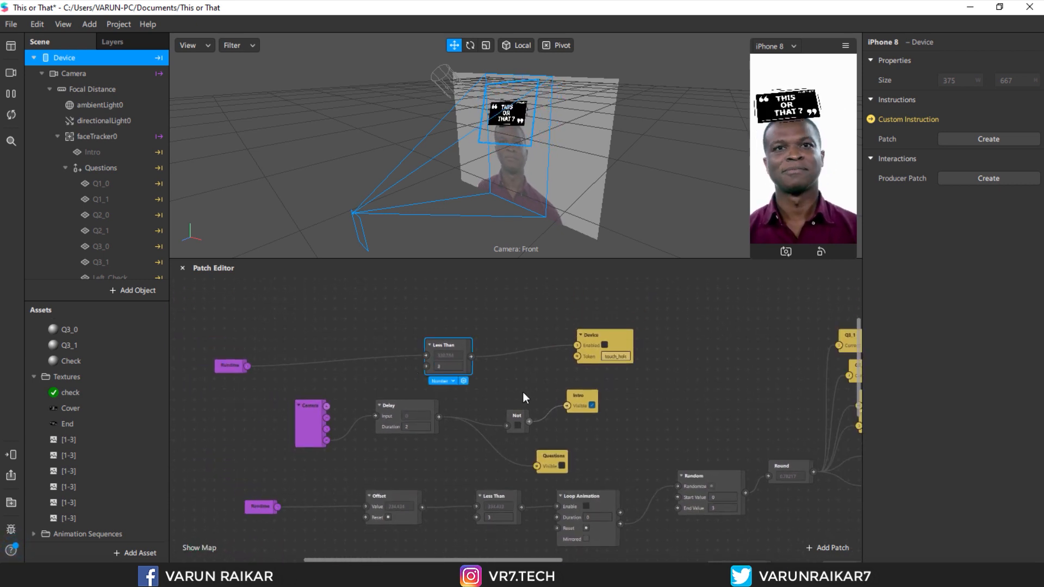
pyautogui.click(517, 393)
# Step: Connect the Camera patch's recording output through a new Pulse patch to the Reset input of the Offset patch
pyautogui.keyDown('ctrl'); pyautogui.scroll(-3, 523, 393); pyautogui.keyUp('ctrl')
pyautogui.scroll(-1, 579, 423)
pyautogui.keyDown('ctrl'); pyautogui.scroll(3, 435, 431); pyautogui.keyUp('ctrl')
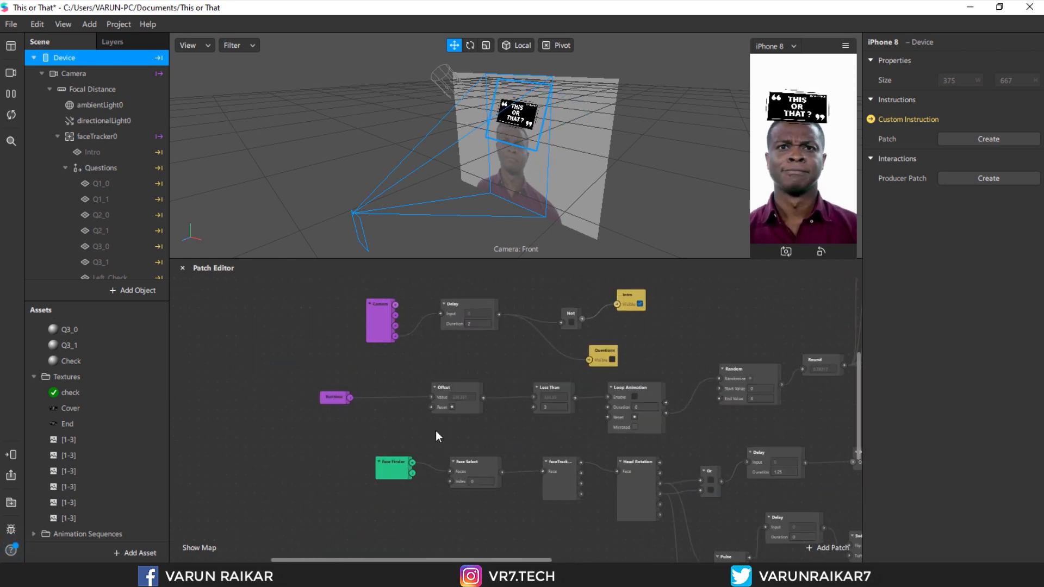
pyautogui.keyDown('ctrl'); pyautogui.scroll(-5, 436, 431); pyautogui.keyUp('ctrl')
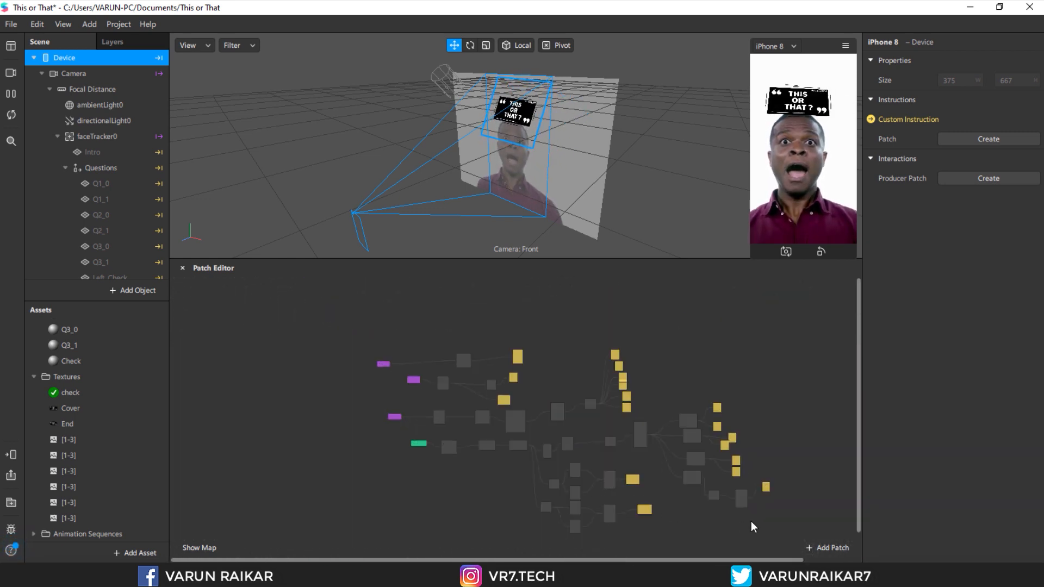
pyautogui.keyDown('ctrl'); pyautogui.scroll(5, 761, 519); pyautogui.keyUp('ctrl')
pyautogui.moveTo(393, 375); pyautogui.dragTo(385, 363)
pyautogui.moveTo(445, 342); pyautogui.dragTo(380, 409)
pyautogui.click(464, 392)
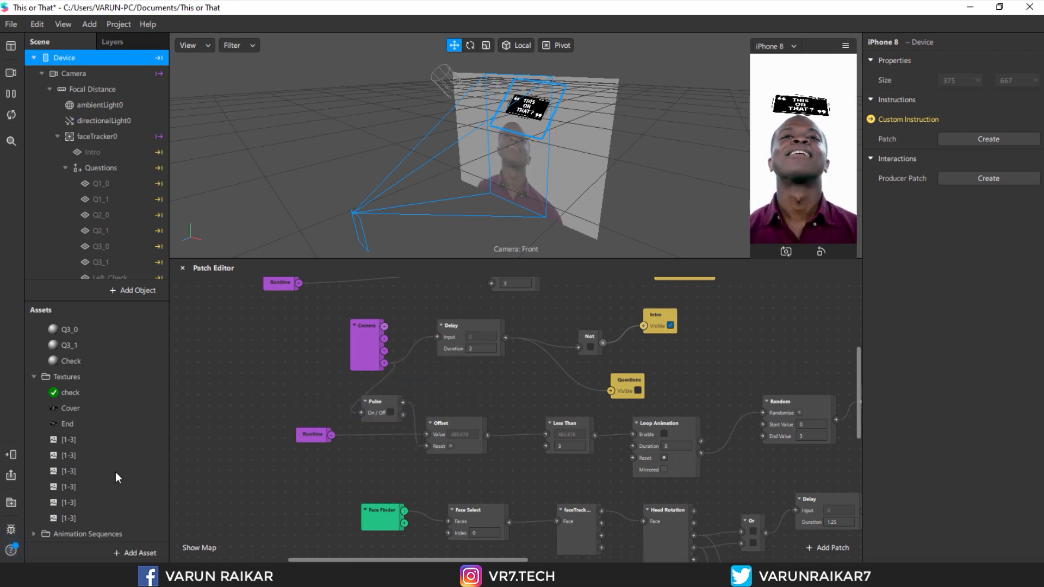
# Step: Examine the options for sending the effect to a connected device or app
pyautogui.click(12, 455)
pyautogui.click(184, 412)
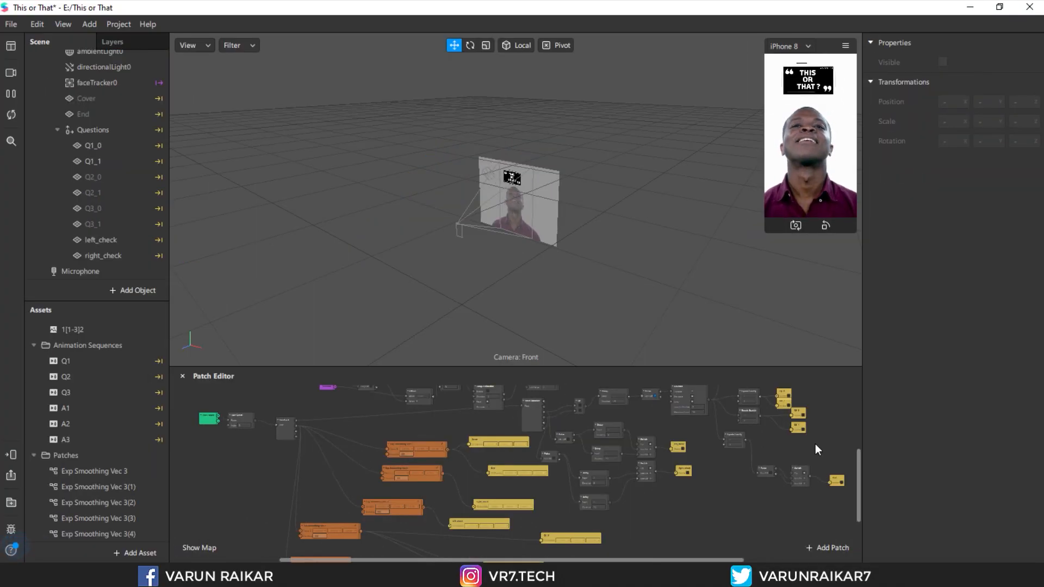
pyautogui.click(11, 455)
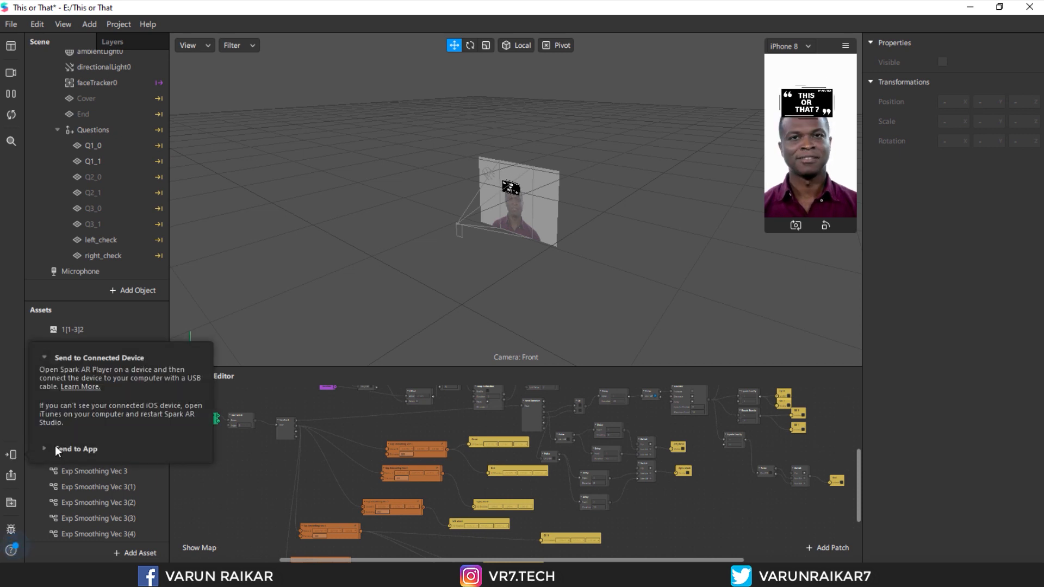
pyautogui.click(407, 484)
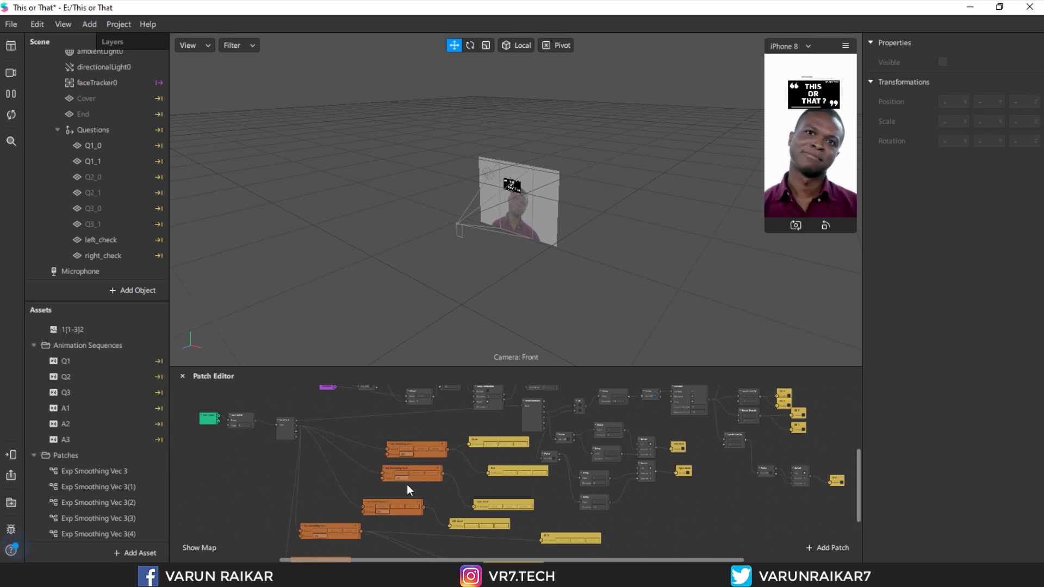
# Step: Examine how the Exp Smoothing Vec 3 patches feed the 3D positions of the cover, end, check and question planes, and review the scene's object hierarchy
pyautogui.scroll(5, 407, 484)
pyautogui.scroll(-5, 409, 484)
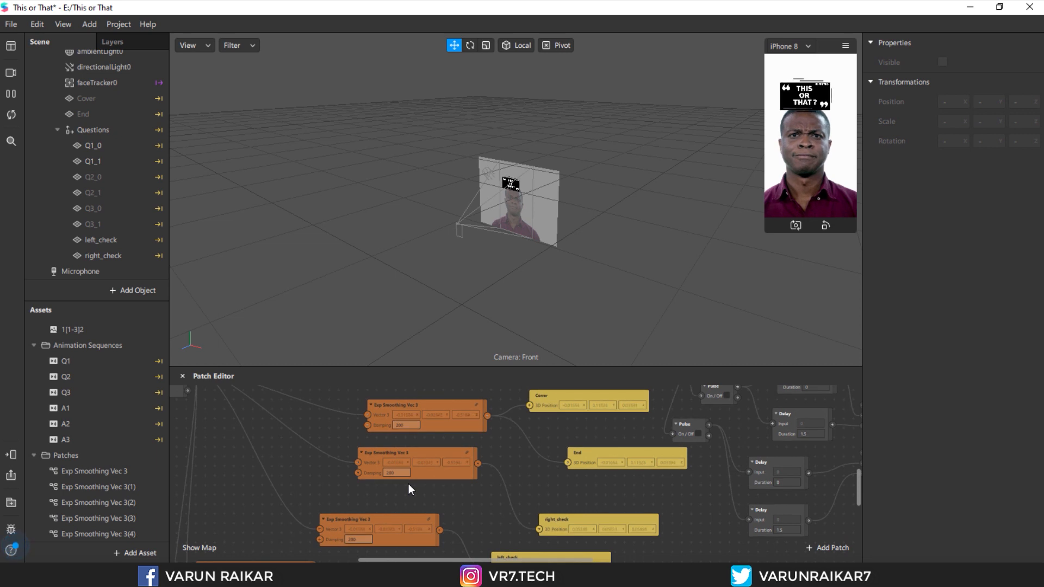
pyautogui.scroll(-3, 476, 480)
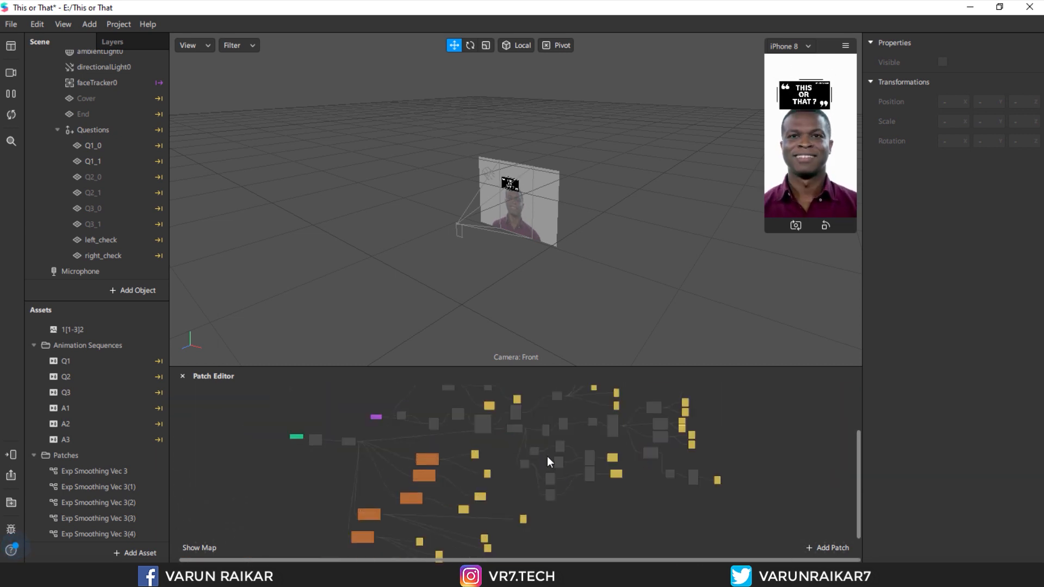
pyautogui.scroll(3, 625, 445)
pyautogui.scroll(5, 706, 465)
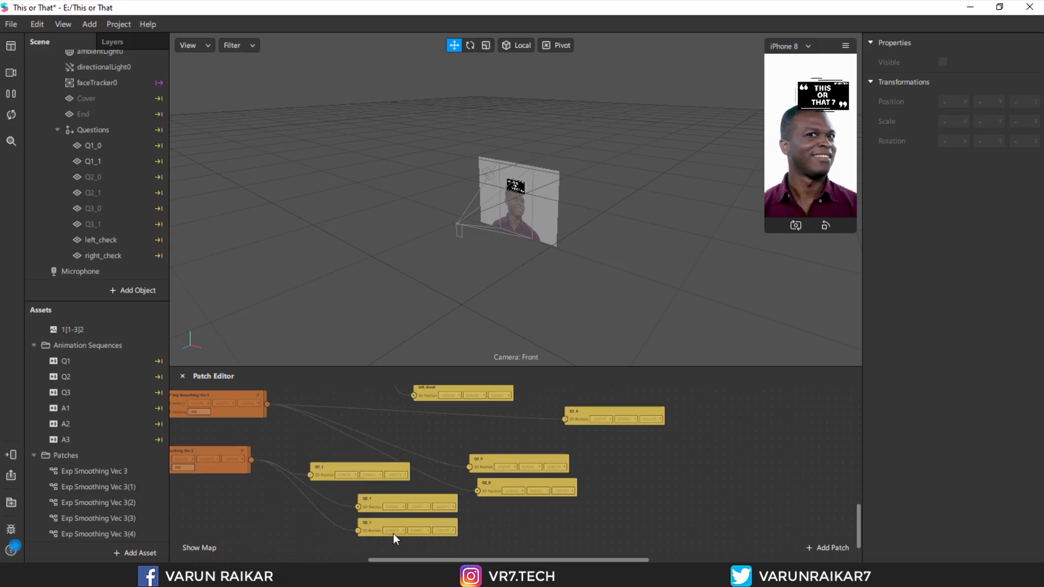
pyautogui.moveTo(393, 559); pyautogui.dragTo(347, 560)
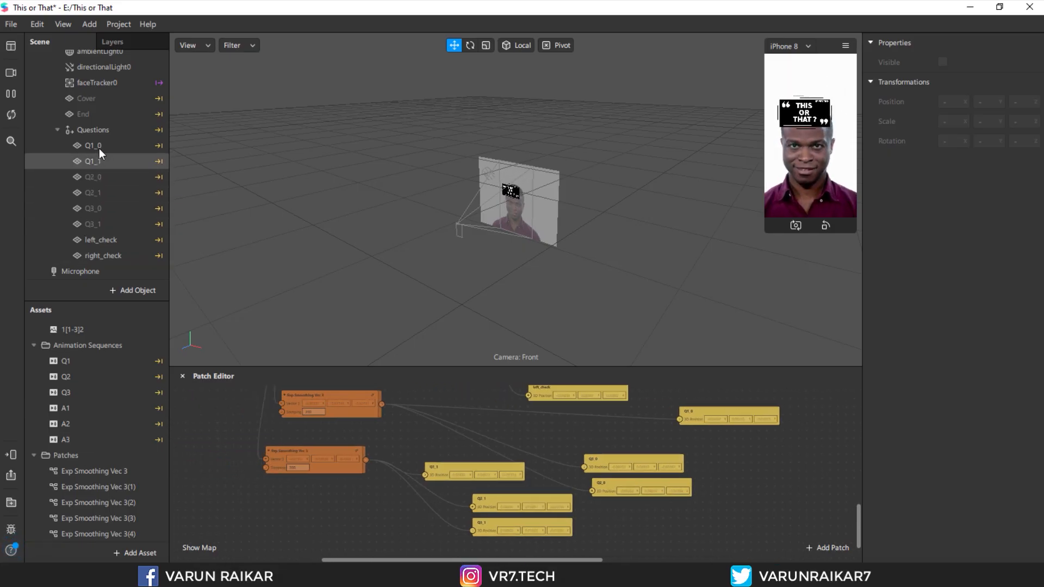
pyautogui.scroll(2, 99, 148)
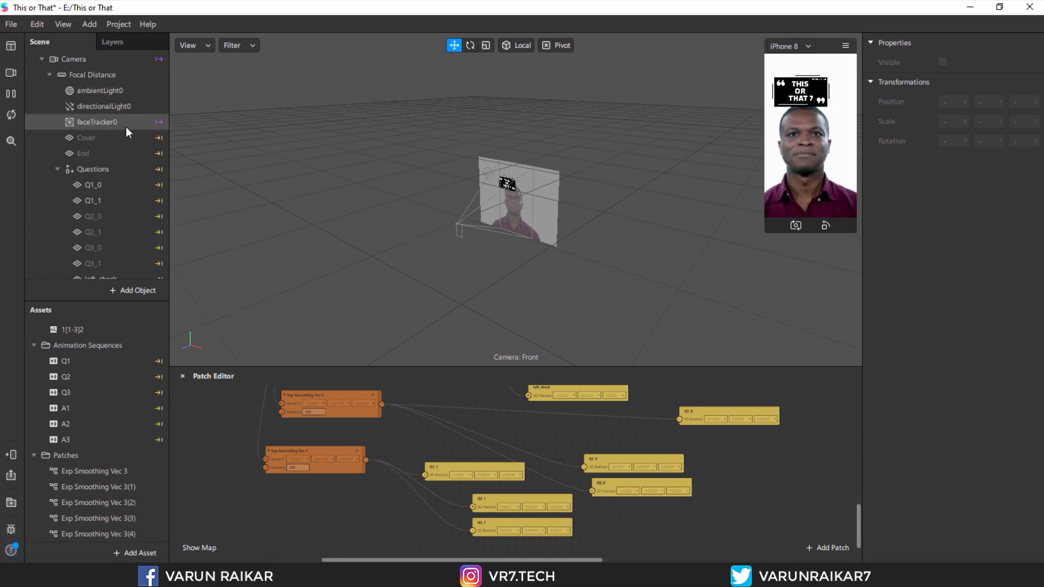
pyautogui.scroll(-2, 131, 222)
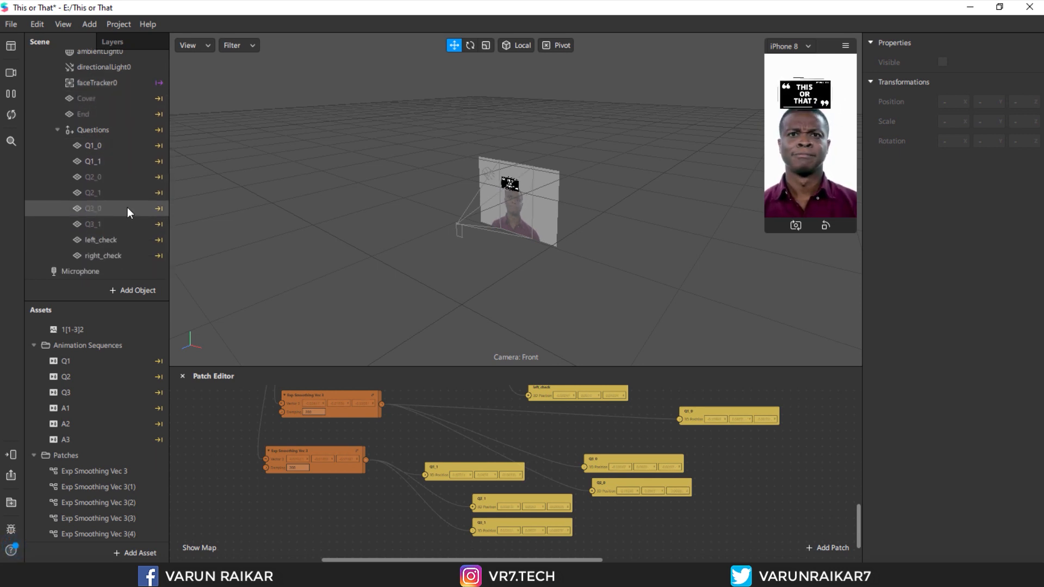
pyautogui.scroll(3, 129, 211)
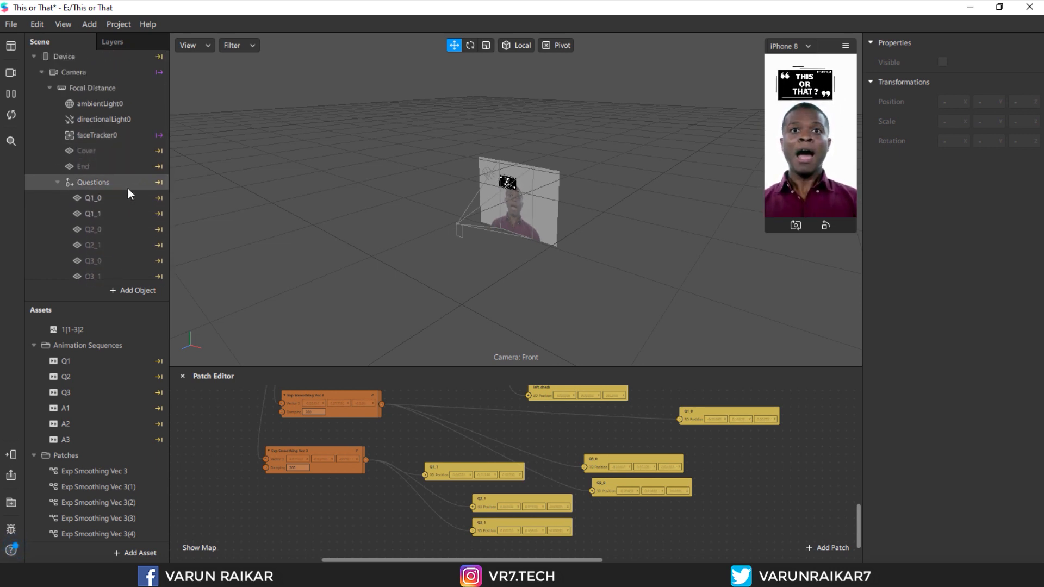